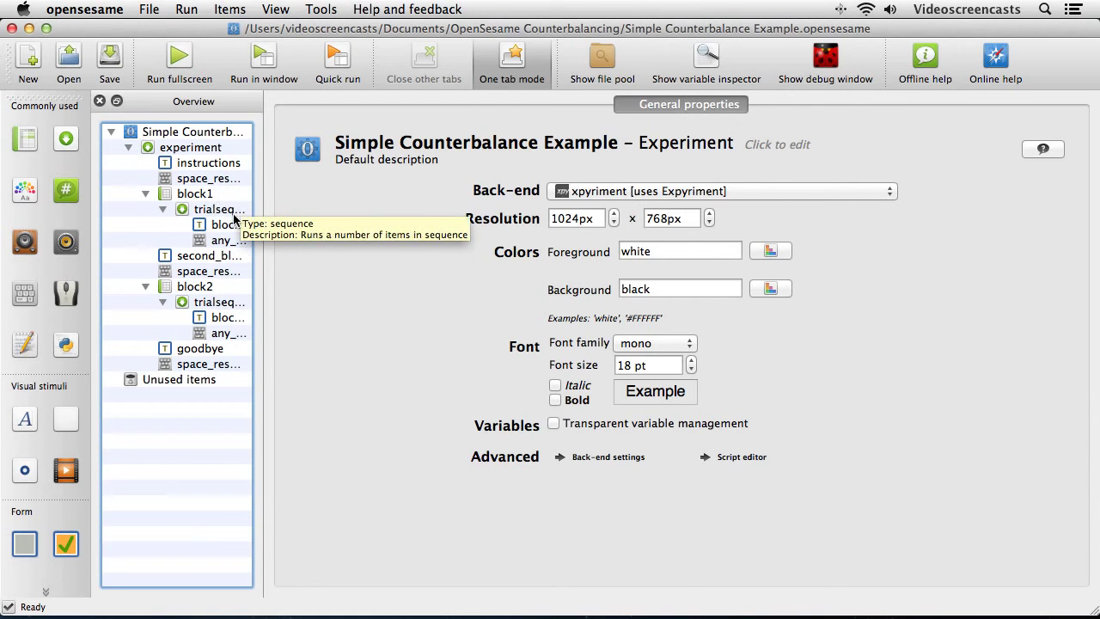
- Review the settings of block1, second_block_instructions, block2, goodbye and the space_response items in the experiment overview
{"action": "left_click", "coordinate": [212, 196]}
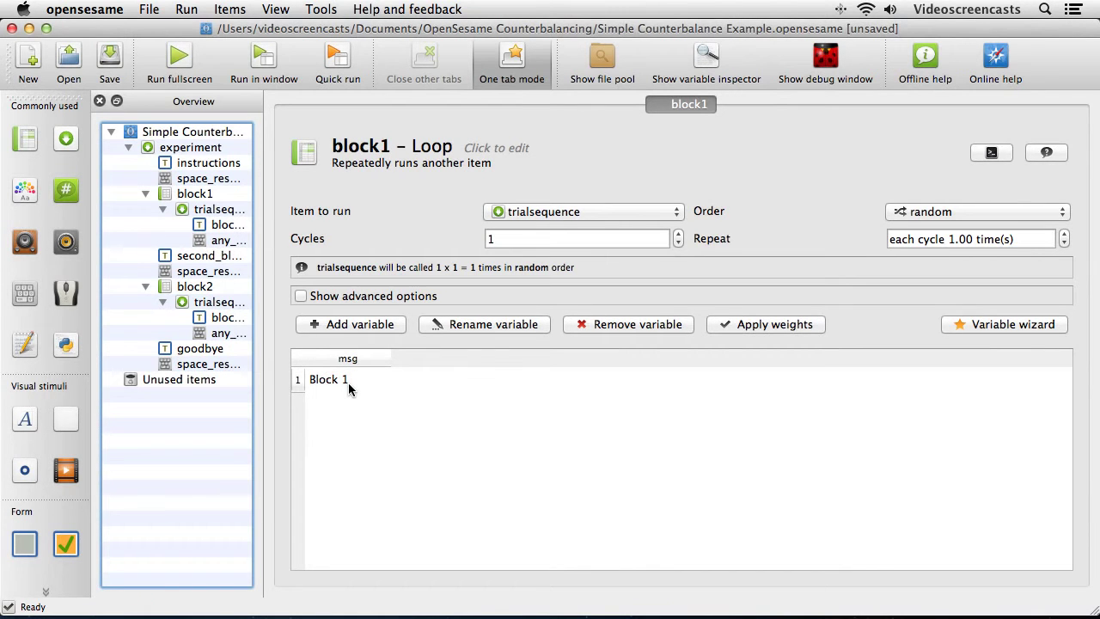
{"action": "left_click", "coordinate": [206, 258]}
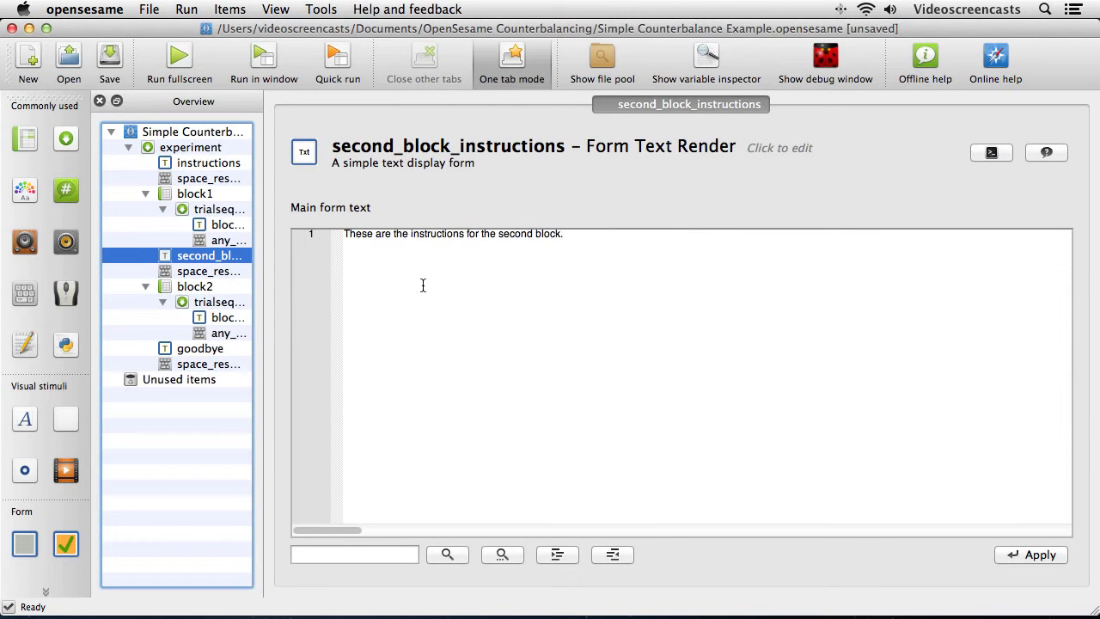
{"action": "left_click", "coordinate": [206, 273]}
{"action": "left_click", "coordinate": [210, 287]}
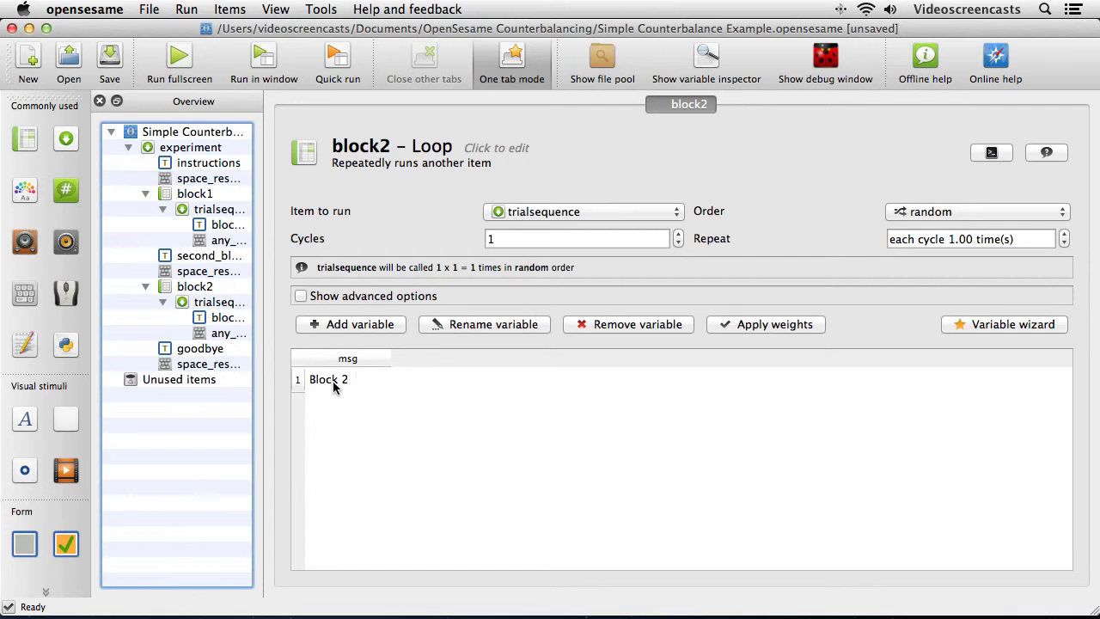
{"action": "left_click", "coordinate": [202, 350]}
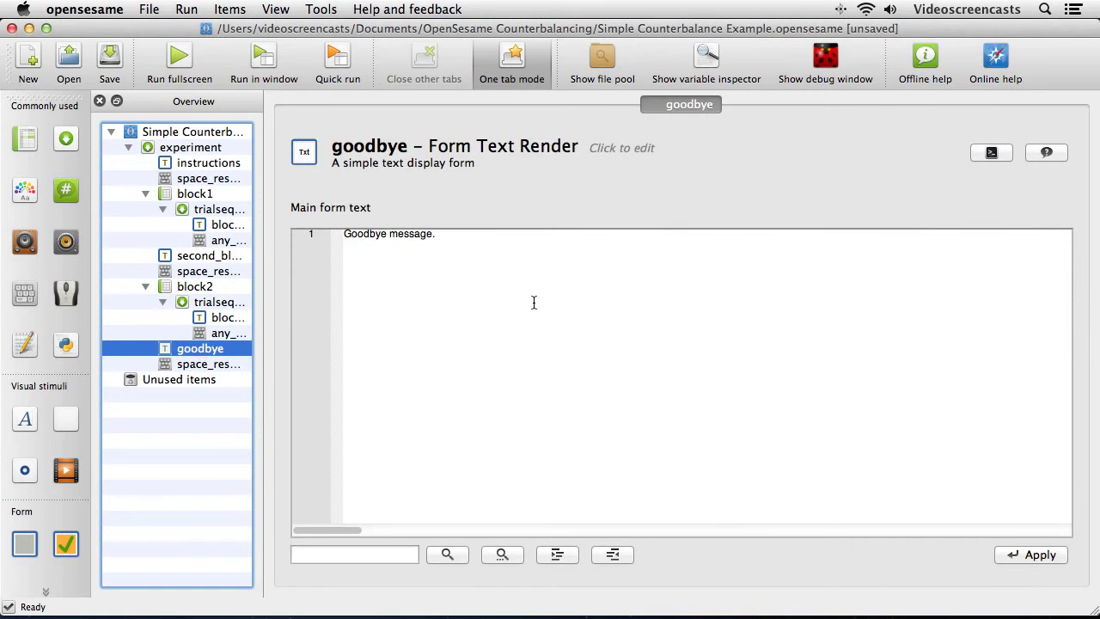
{"action": "left_click", "coordinate": [217, 368]}
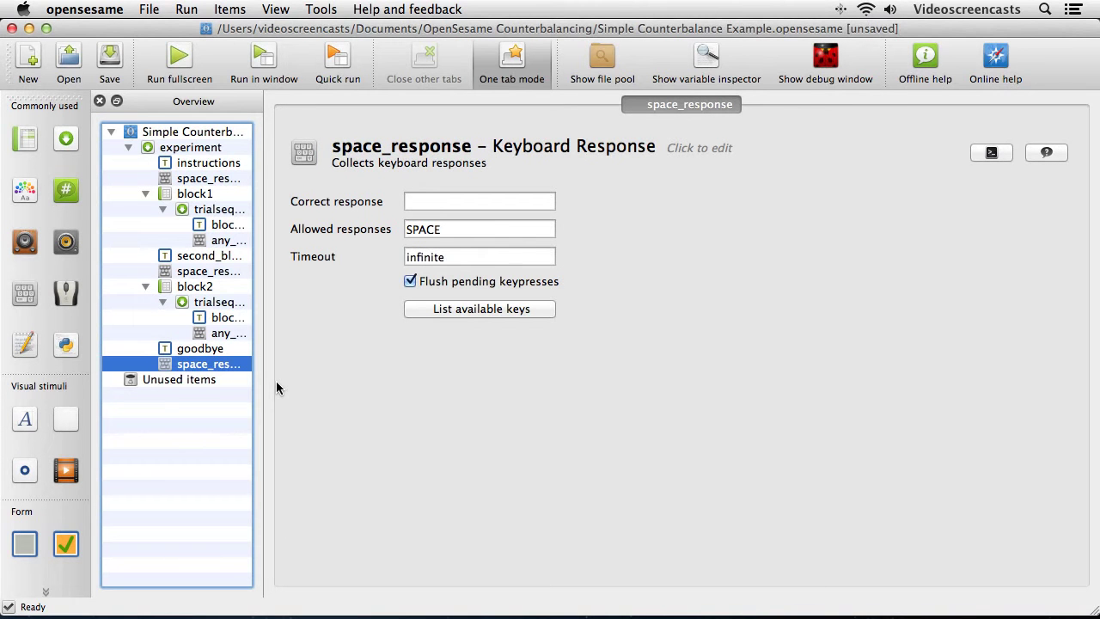
- Run the experiment in a window as subject number 1, logging to subject-1.csv
{"action": "left_click", "coordinate": [274, 53]}
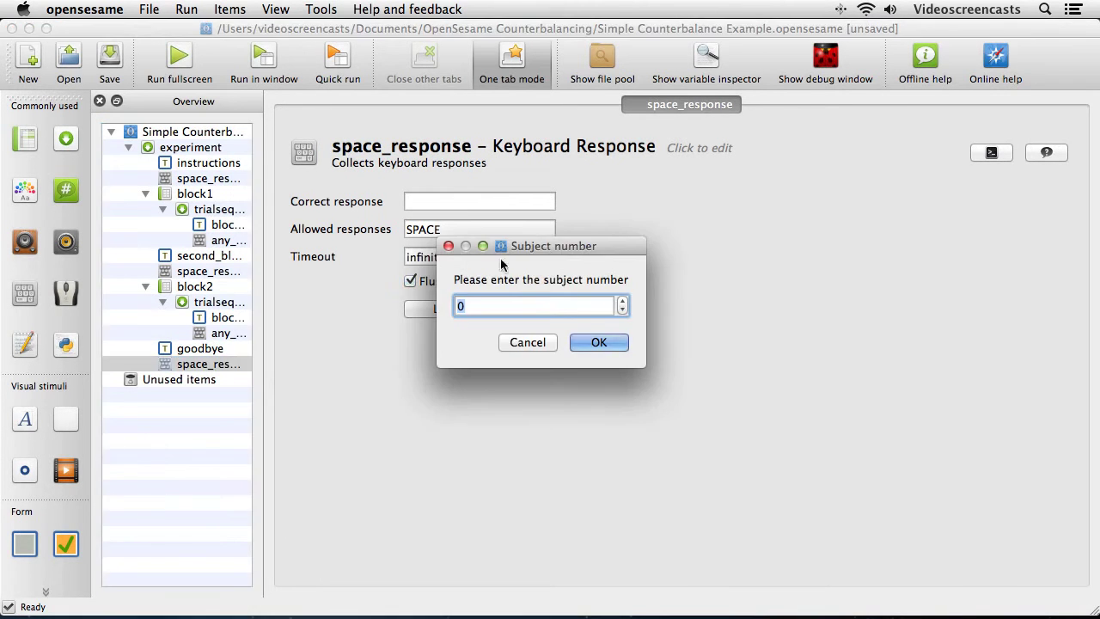
{"action": "type", "text": "1"}
{"action": "left_click", "coordinate": [602, 342]}
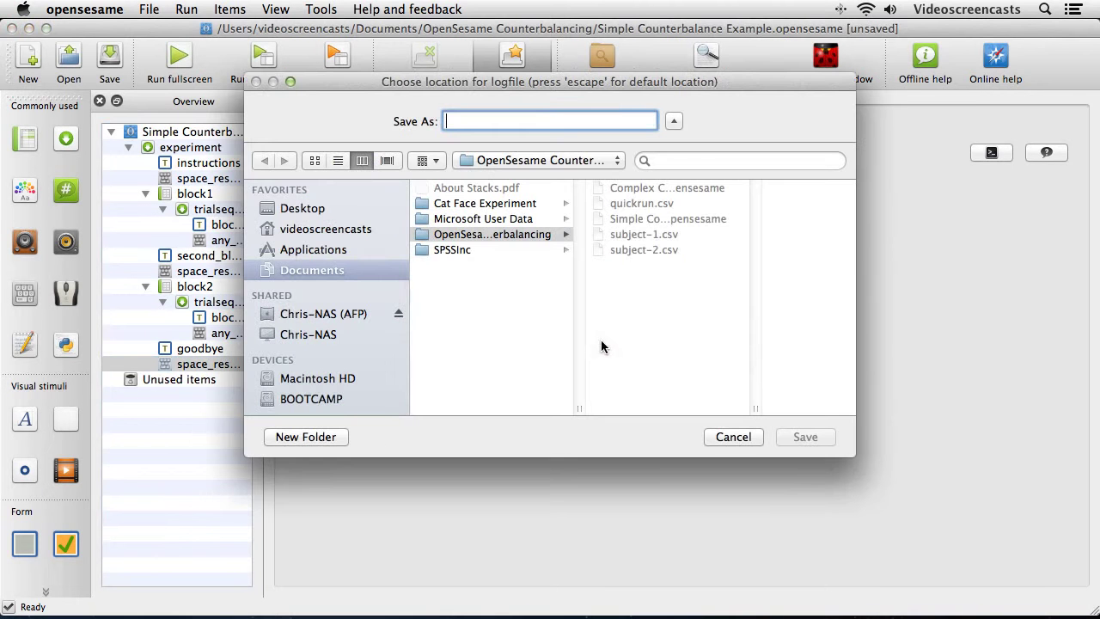
{"action": "left_click", "coordinate": [643, 234]}
{"action": "key", "text": "Return"}
{"action": "key", "text": "Escape"}
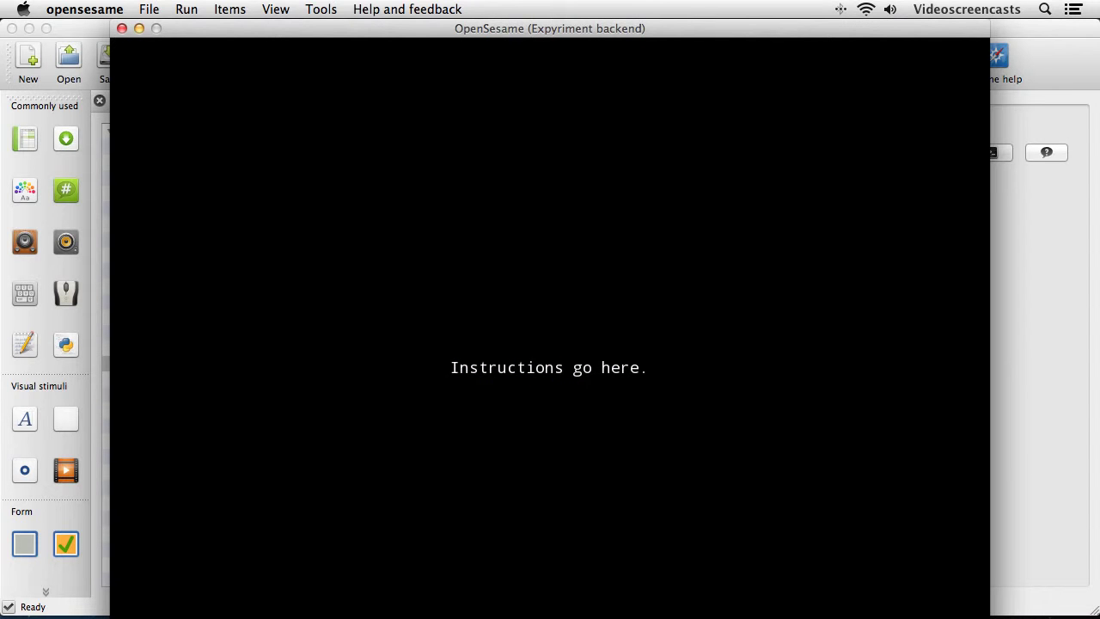
- Advance through all screens of the test run to its end and decline copying the logfile to the file pool
{"action": "key", "text": "space"}
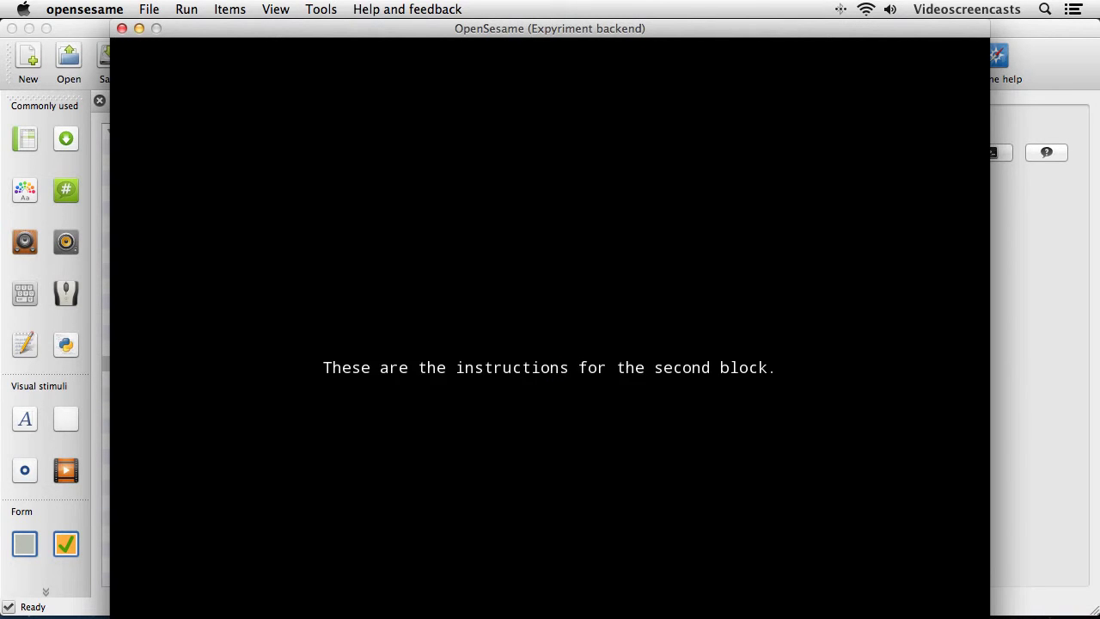
{"action": "key", "text": "space"}
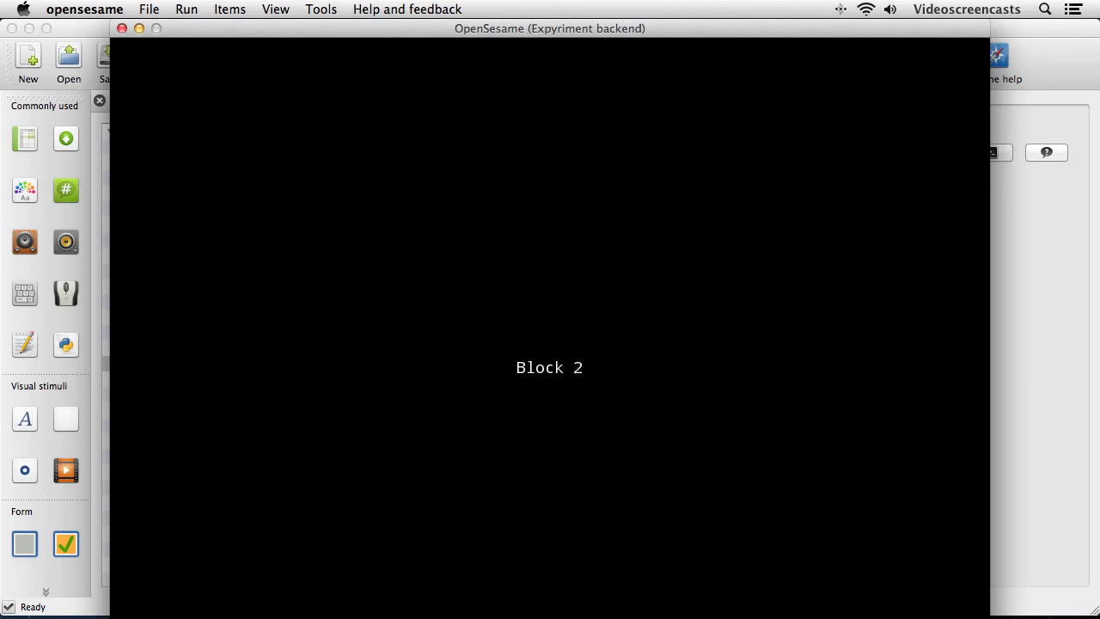
{"action": "key", "text": "space"}
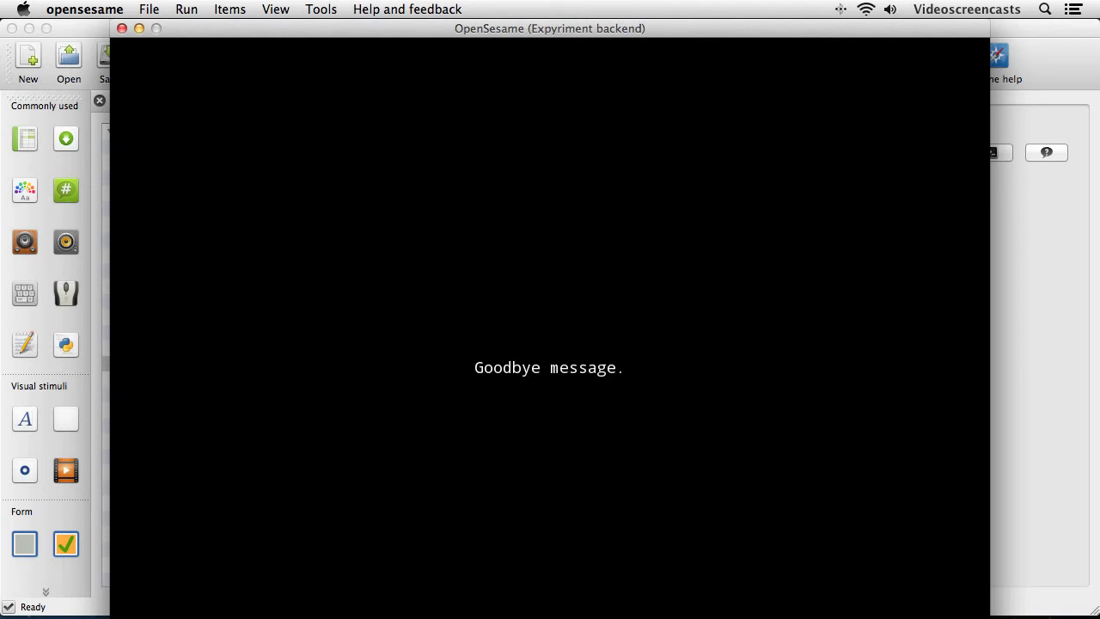
{"action": "key", "text": "space"}
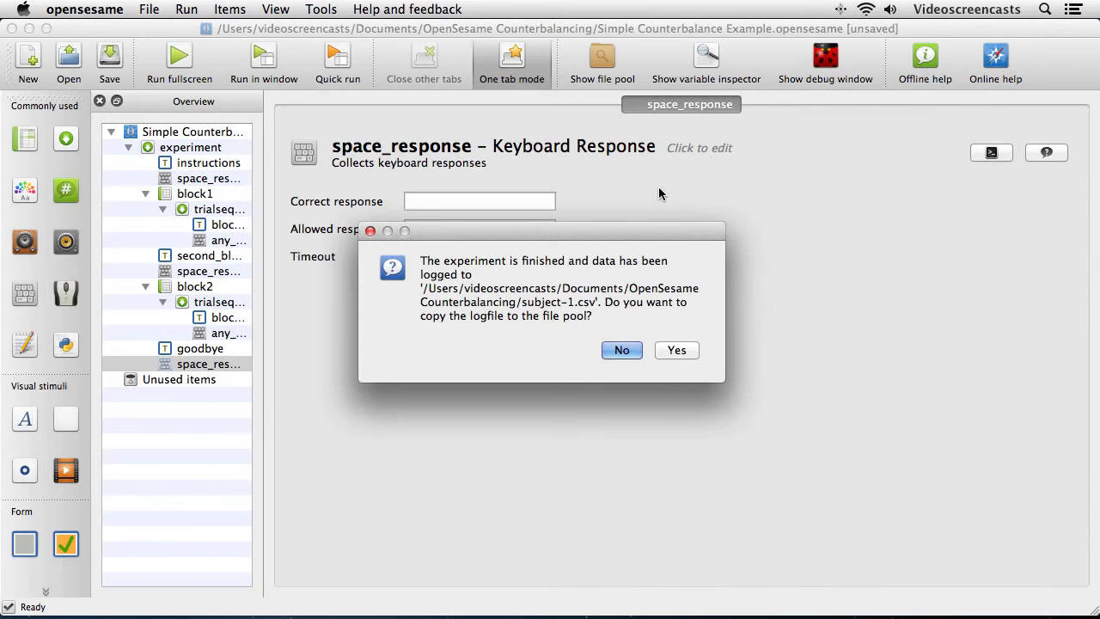
{"action": "left_click", "coordinate": [622, 349]}
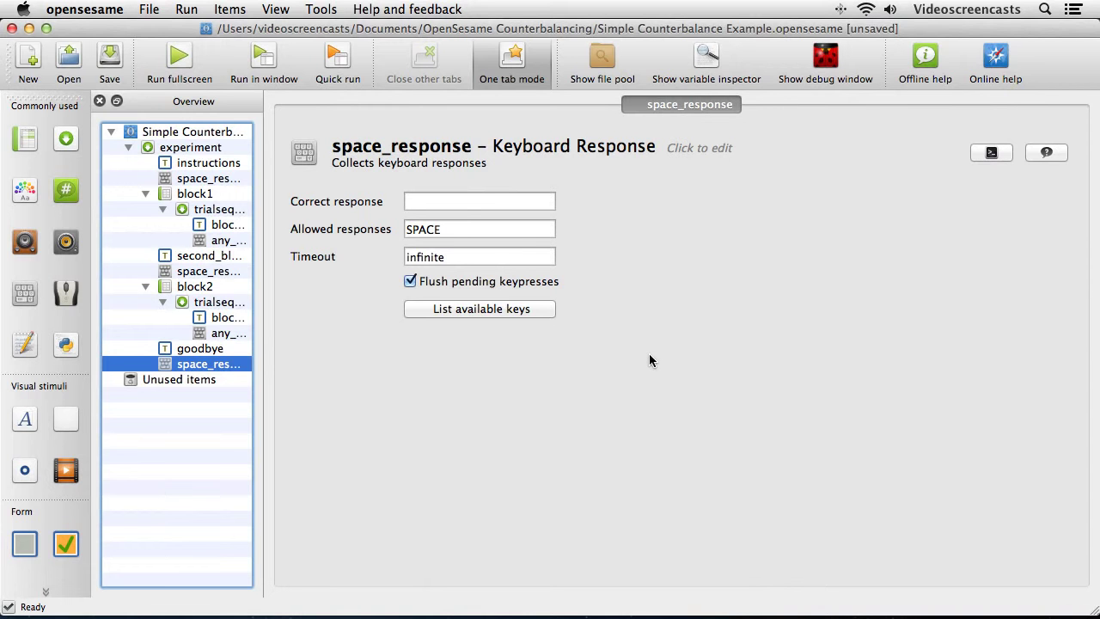
- In the experiment sequence, swap block1 and block2 so that block2 runs before second_block_instructions and block1 before goodbye
{"action": "left_click", "coordinate": [196, 147]}
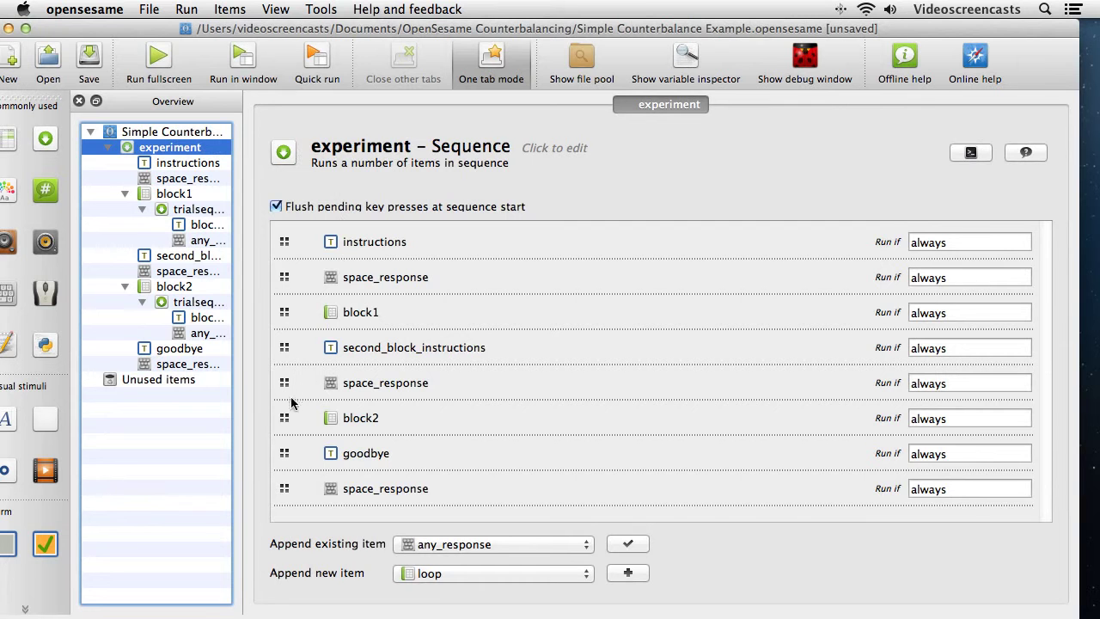
{"action": "left_click_drag", "start_coordinate": [283, 416], "coordinate": [289, 459]}
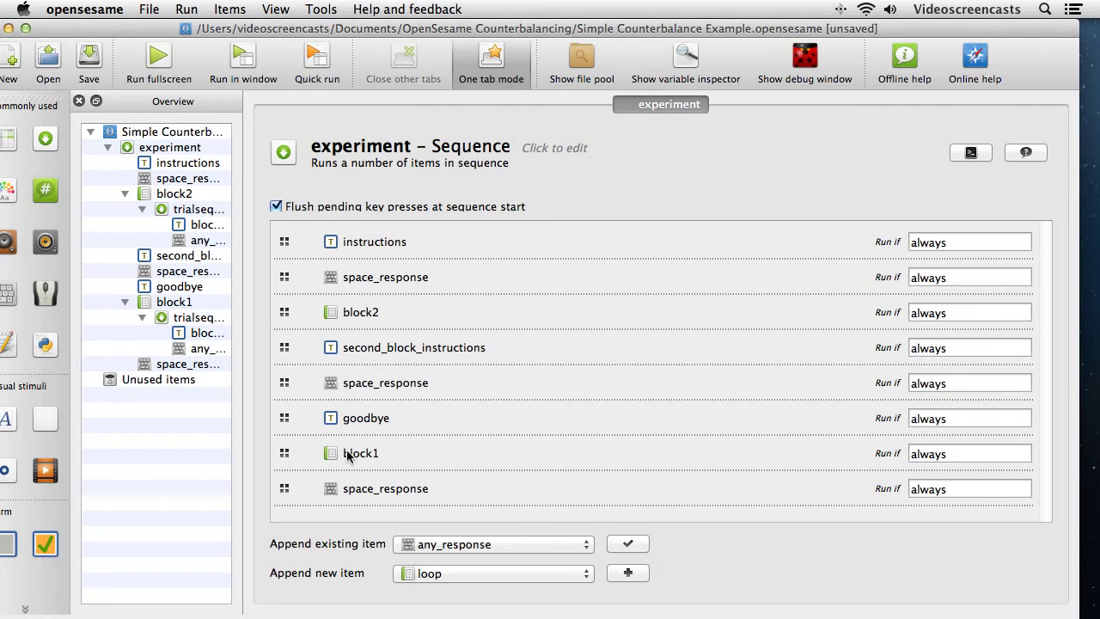
{"action": "left_click_drag", "start_coordinate": [285, 453], "coordinate": [284, 421]}
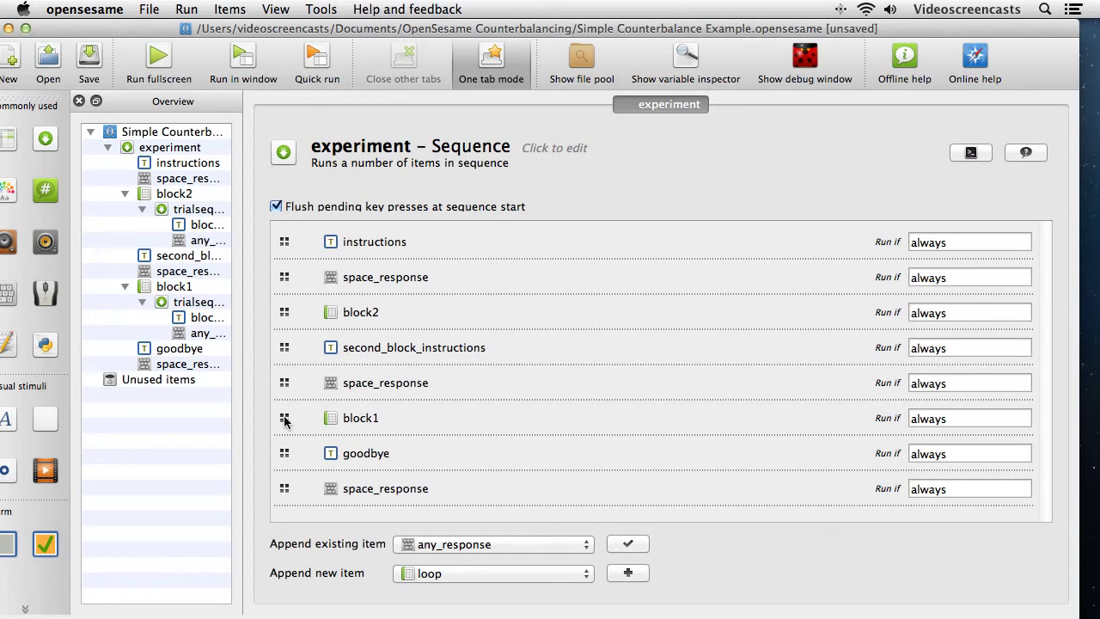
- Look up the subject_parity variable in the variable inspector, then close the inspector
{"action": "left_click", "coordinate": [26, 29]}
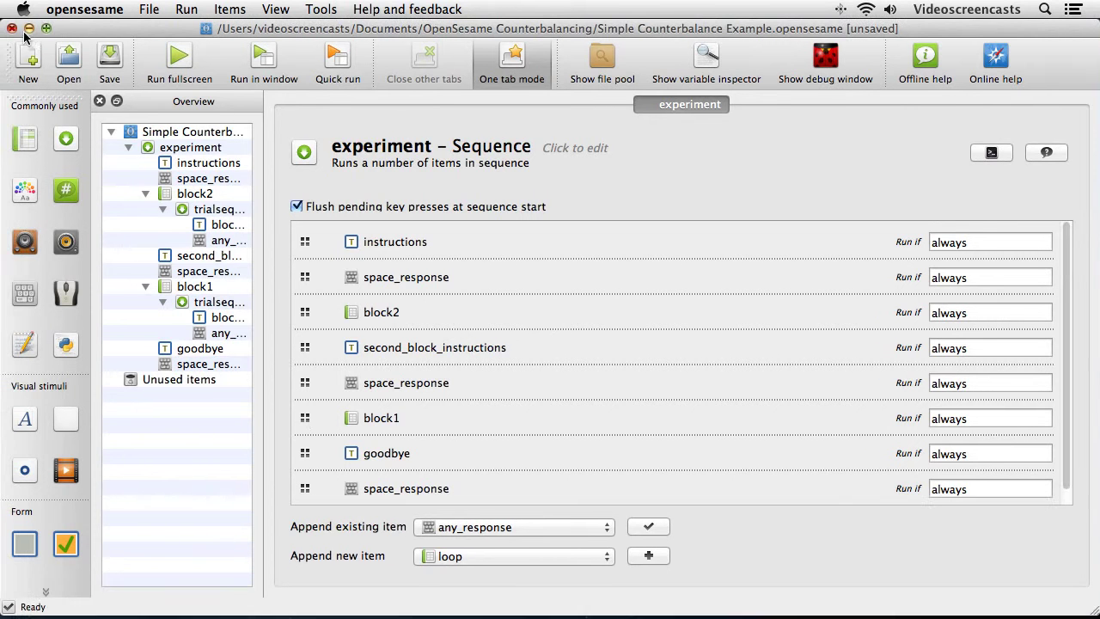
{"action": "left_click", "coordinate": [702, 56]}
{"action": "left_click_drag", "start_coordinate": [859, 318], "coordinate": [773, 318]}
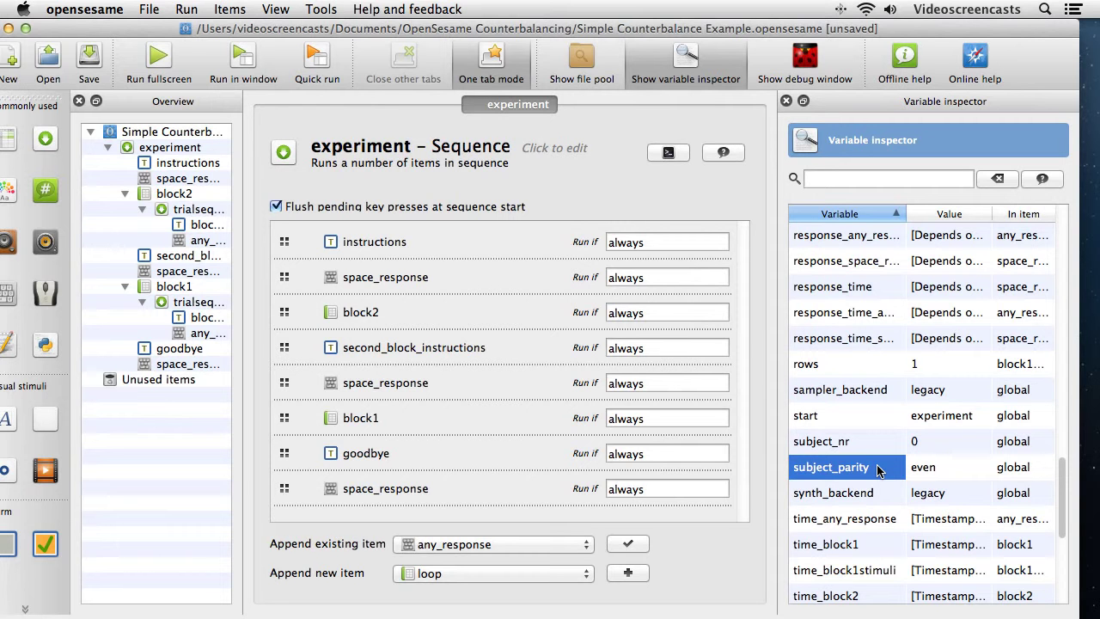
{"action": "left_click", "coordinate": [698, 59]}
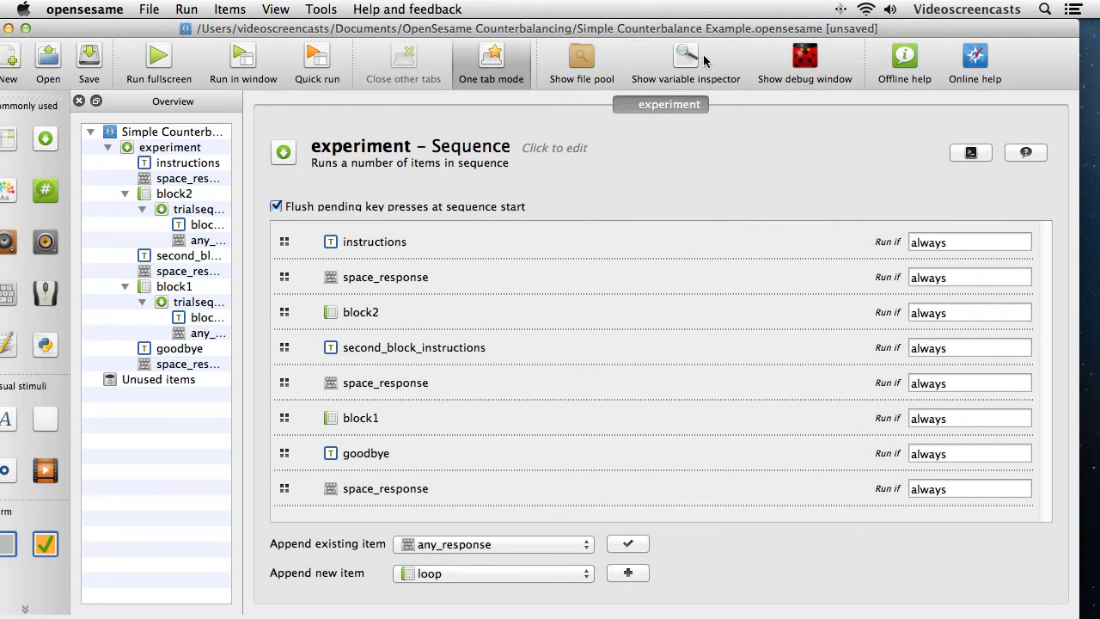
- Restore the original block order in the experiment sequence, with block1 first and block2 after the second instructions
{"action": "mouse_move", "coordinate": [272, 416]}
{"action": "left_mouse_down"}
{"action": "mouse_move", "coordinate": [280, 312]}
{"action": "mouse_move", "coordinate": [284, 453]}
{"action": "mouse_move", "coordinate": [285, 418]}
{"action": "left_mouse_up"}
- Append the existing block1 and block2 loops once more to the end of the experiment sequence
{"action": "left_click", "coordinate": [472, 550]}
{"action": "left_click", "coordinate": [474, 569]}
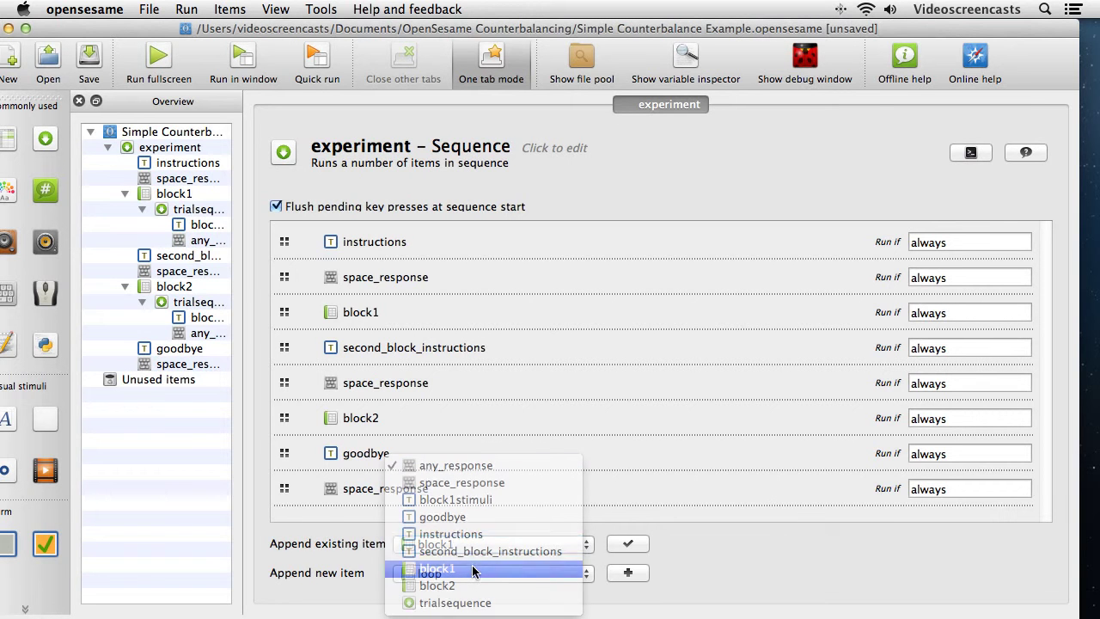
{"action": "left_click", "coordinate": [626, 543]}
{"action": "left_click", "coordinate": [585, 545]}
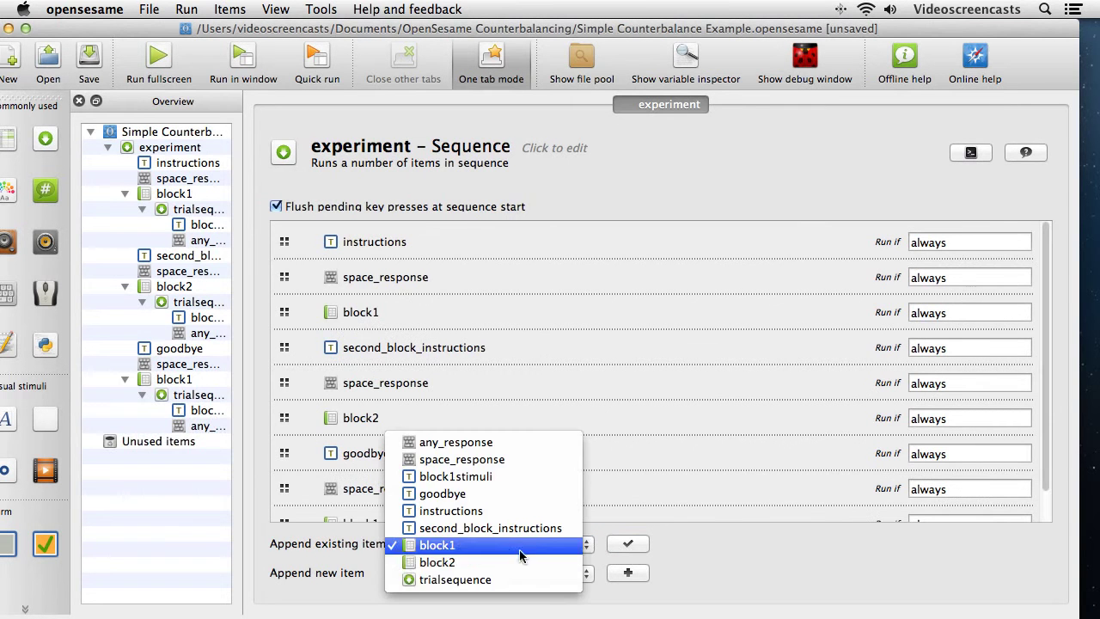
{"action": "left_click", "coordinate": [520, 564]}
{"action": "left_click_drag", "start_coordinate": [1050, 469], "coordinate": [1049, 489]}
{"action": "left_click", "coordinate": [628, 549]}
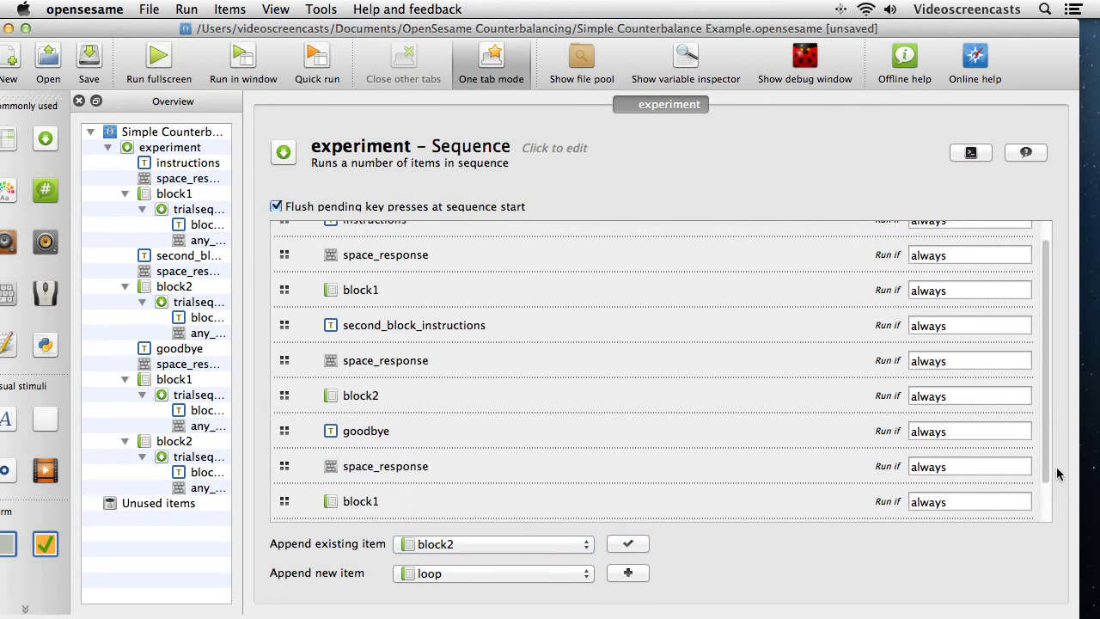
- Move the appended block2 directly after the first block1, and the appended block1 directly before the other block2
{"action": "left_click_drag", "start_coordinate": [1050, 473], "coordinate": [1046, 515]}
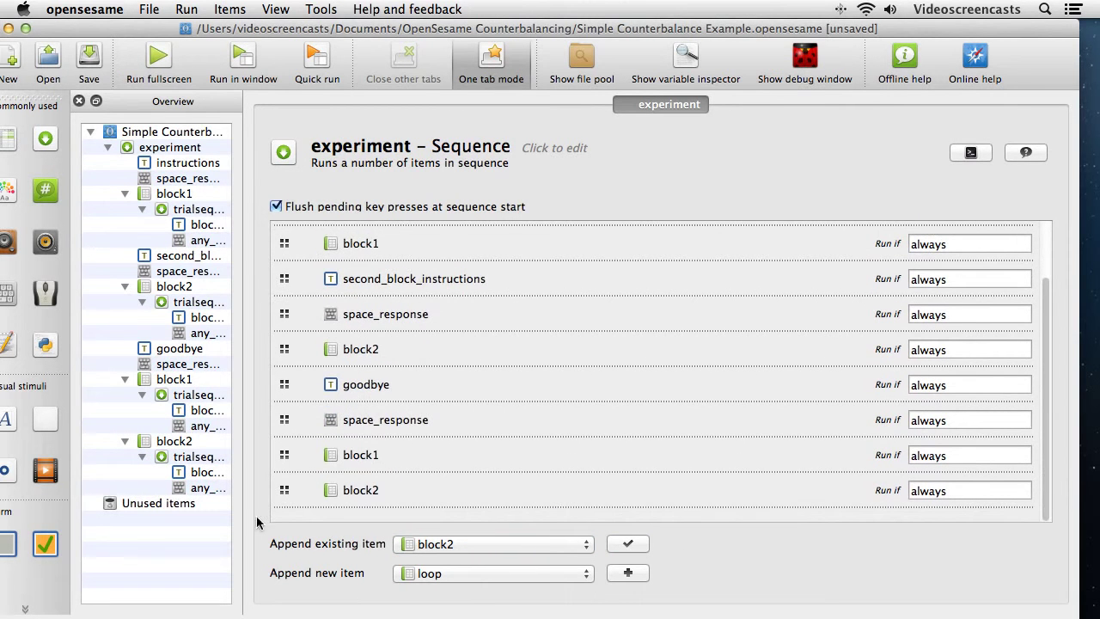
{"action": "left_click_drag", "start_coordinate": [287, 490], "coordinate": [287, 287]}
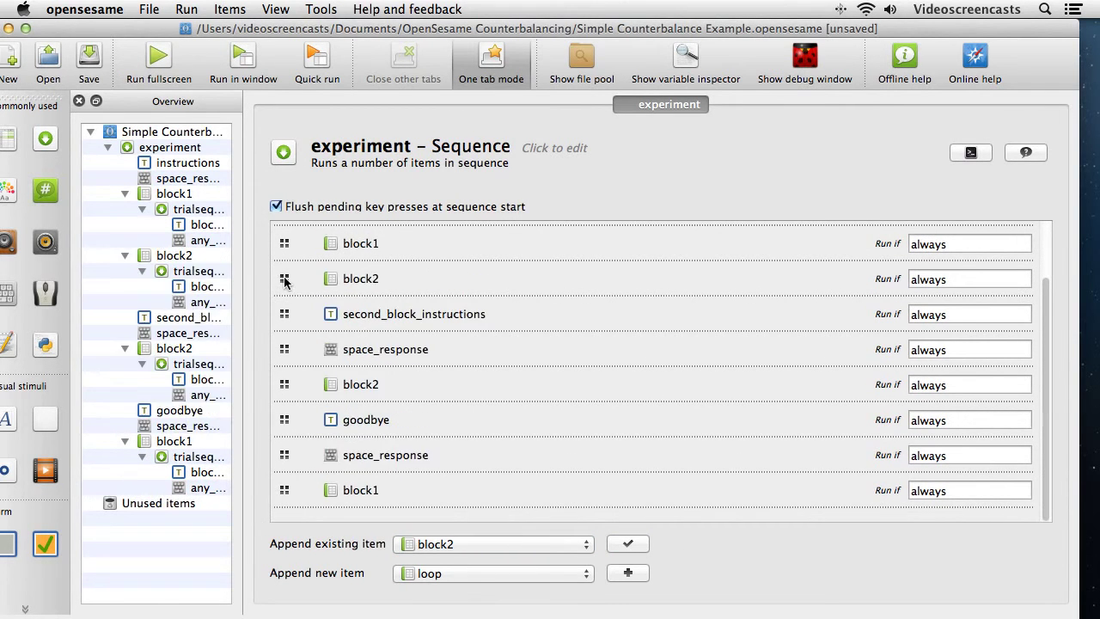
{"action": "left_click_drag", "start_coordinate": [281, 493], "coordinate": [286, 385]}
- Set the run-if condition of the first block1 to [subject_parity] = odd
{"action": "scroll", "coordinate": [1043, 398], "scroll_direction": "up", "scroll_amount": 3}
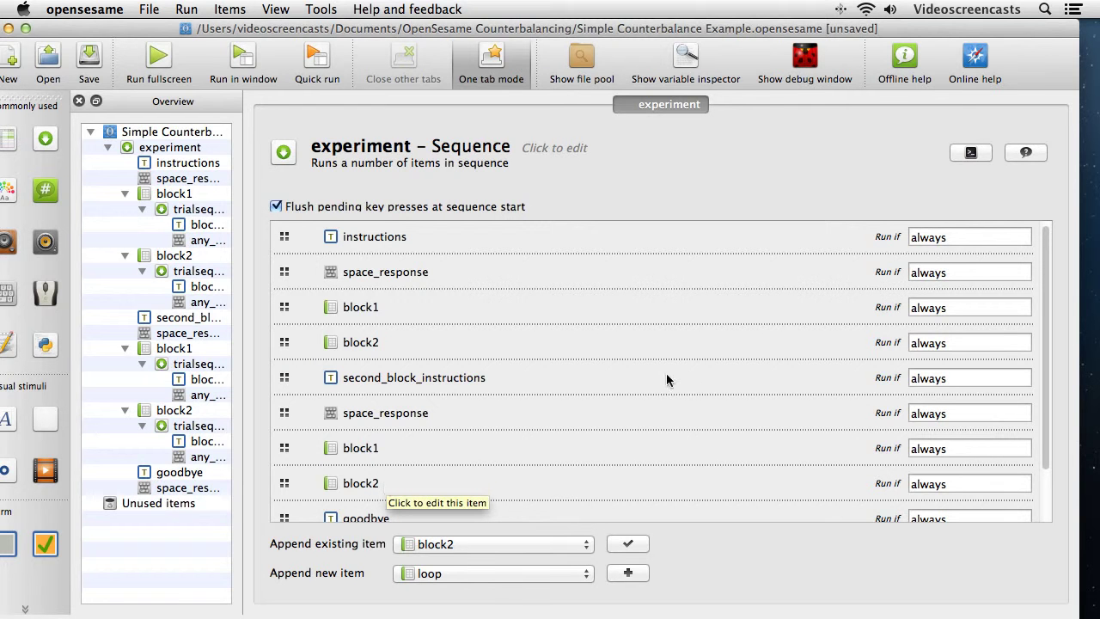
{"action": "left_click", "coordinate": [954, 307]}
{"action": "double_click", "coordinate": [954, 307]}
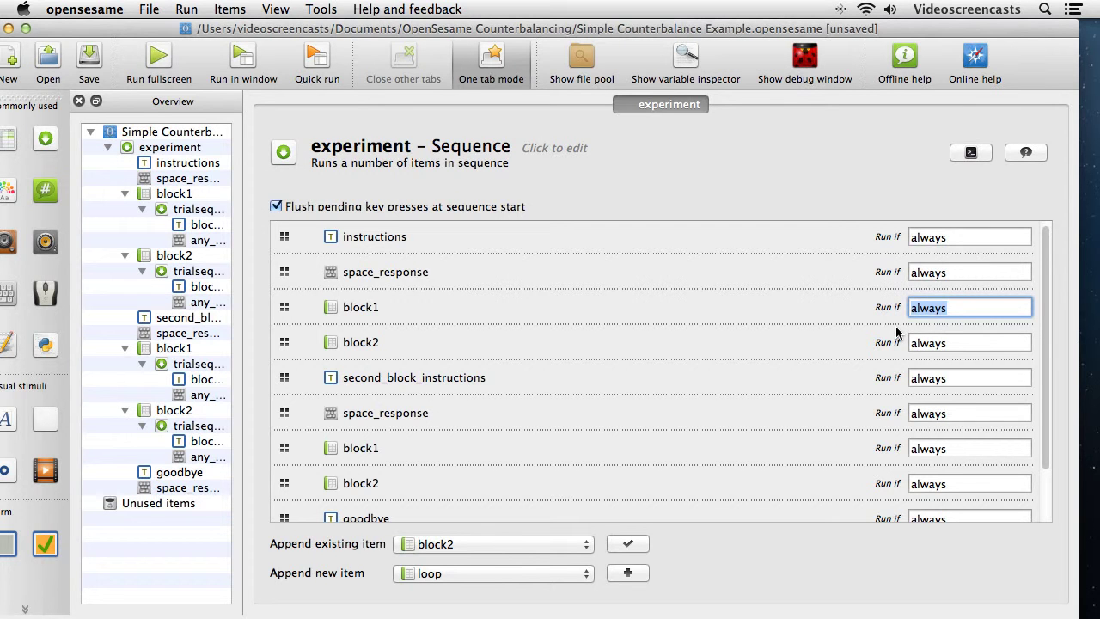
{"action": "type", "text": "[subject_parity"}
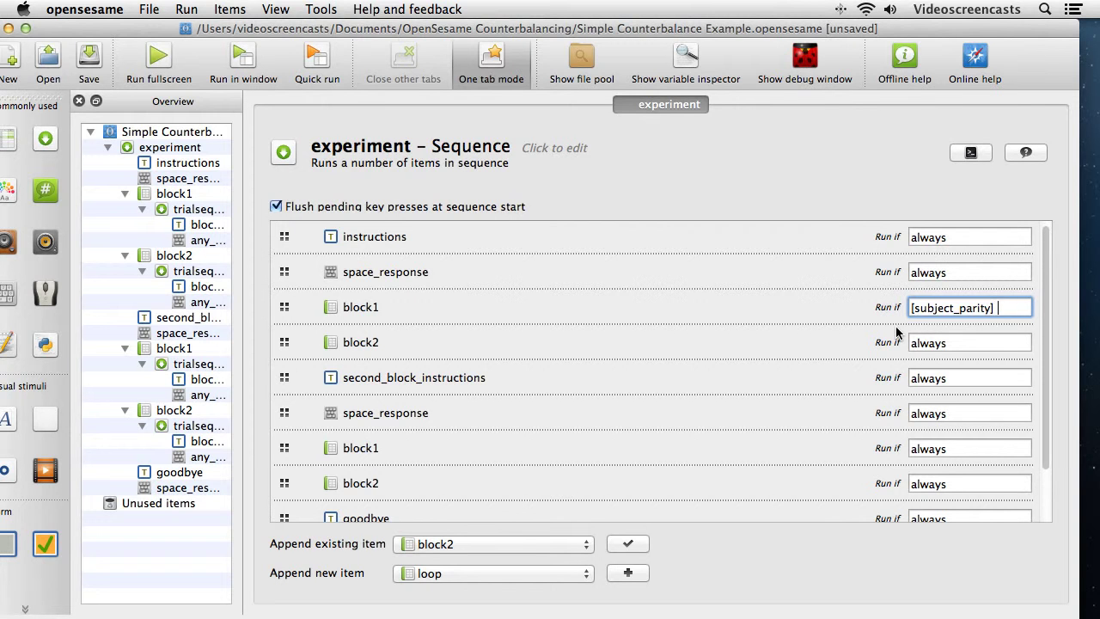
{"action": "type", "text": "] = odd"}
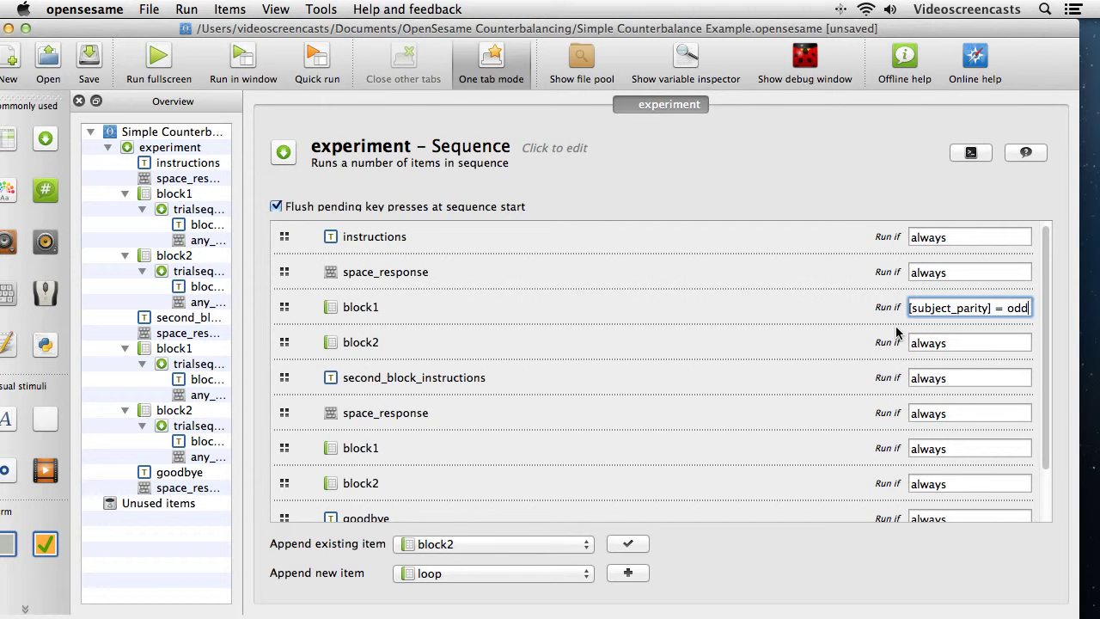
{"action": "key", "text": "Return"}
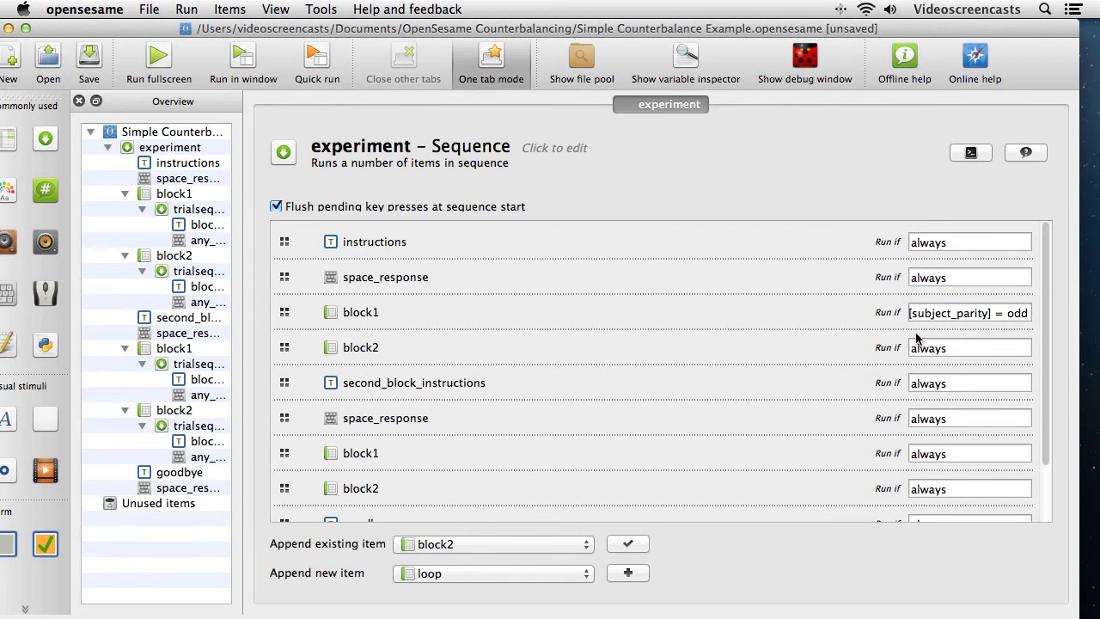
- Set the run-if condition of the first block2 to [subject_parity] = even
{"action": "double_click", "coordinate": [970, 355]}
{"action": "key", "text": "BackSpace"}
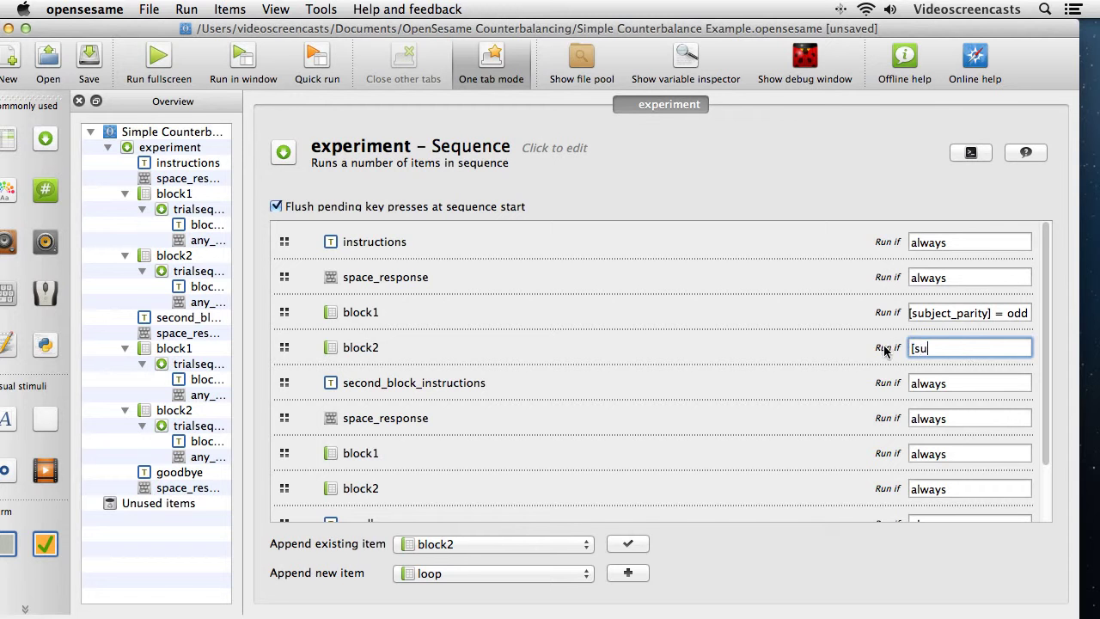
{"action": "type", "text": "[subject_parity] = even"}
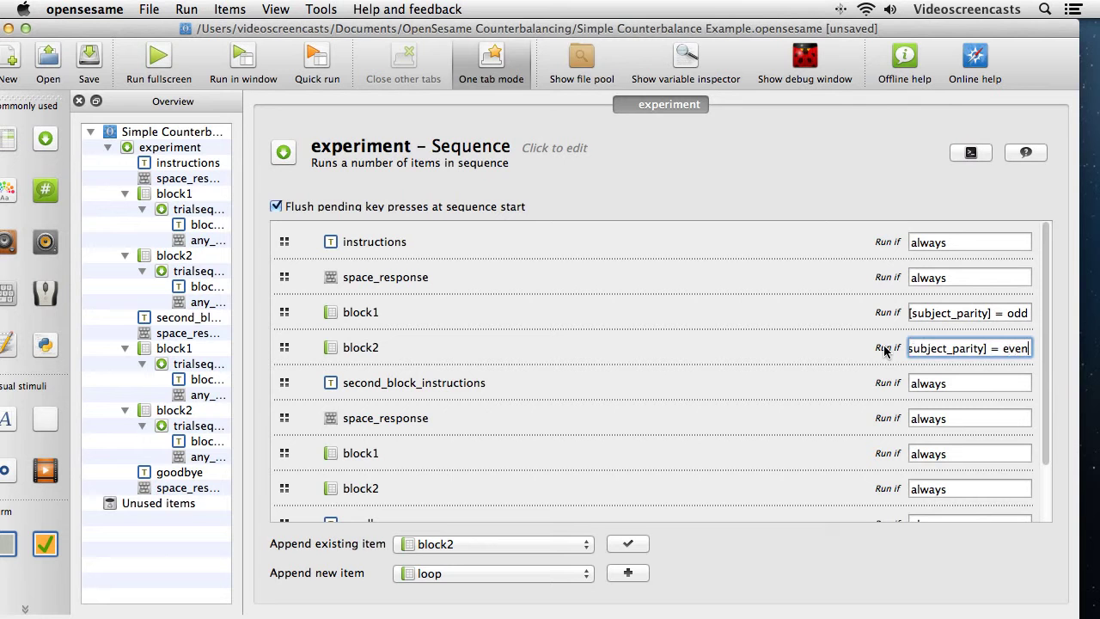
{"action": "key", "text": "Return"}
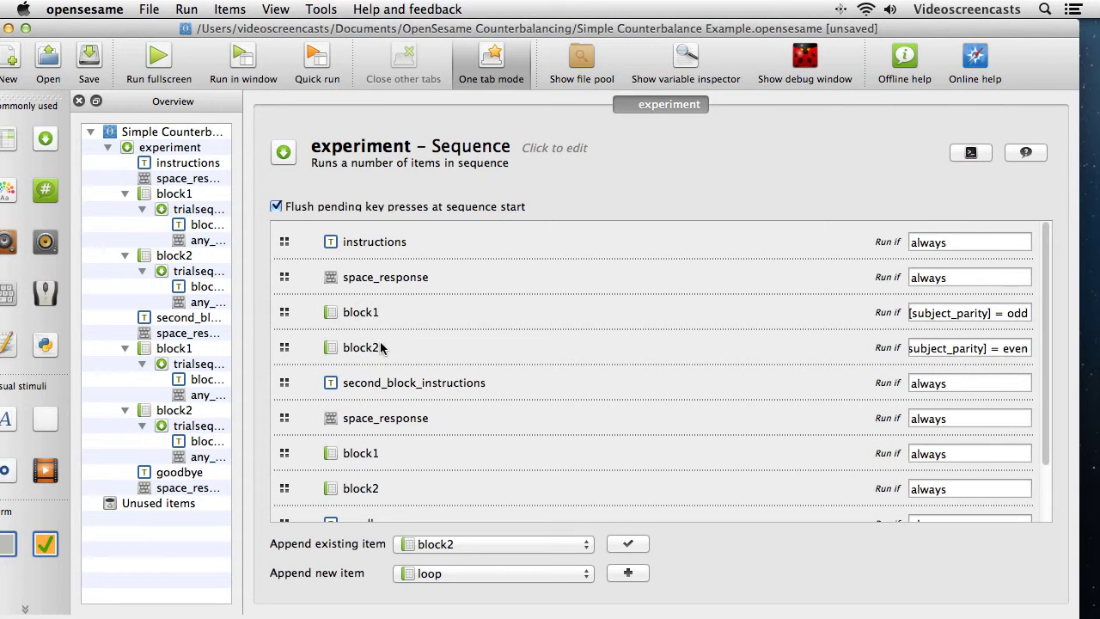
- Set the run-if condition of the second block1, after the second block instructions, to [subject_parity] = even
{"action": "double_click", "coordinate": [959, 456]}
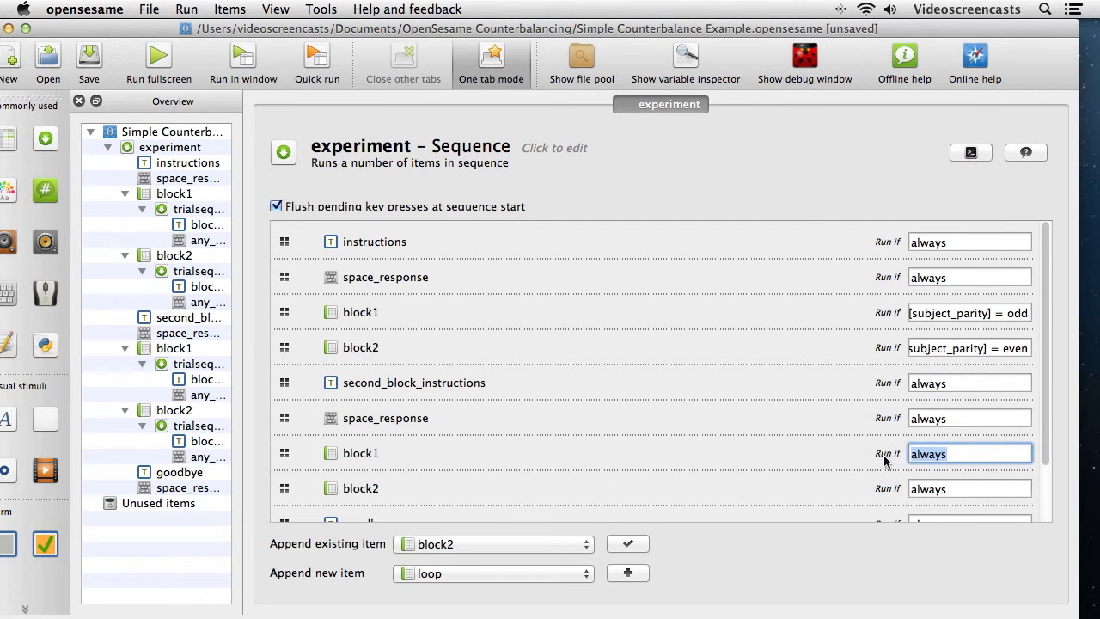
{"action": "type", "text": "["}
{"action": "type", "text": "subj"}
{"action": "type", "text": "ect_parity"}
{"action": "type", "text": "] = even"}
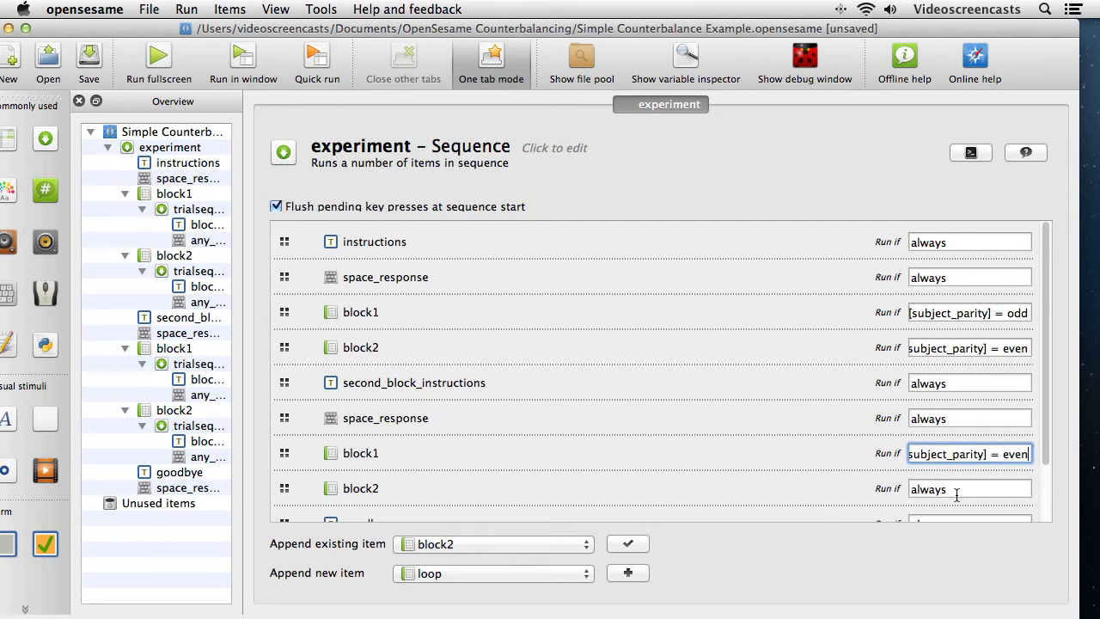
{"action": "key", "text": "Tab"}
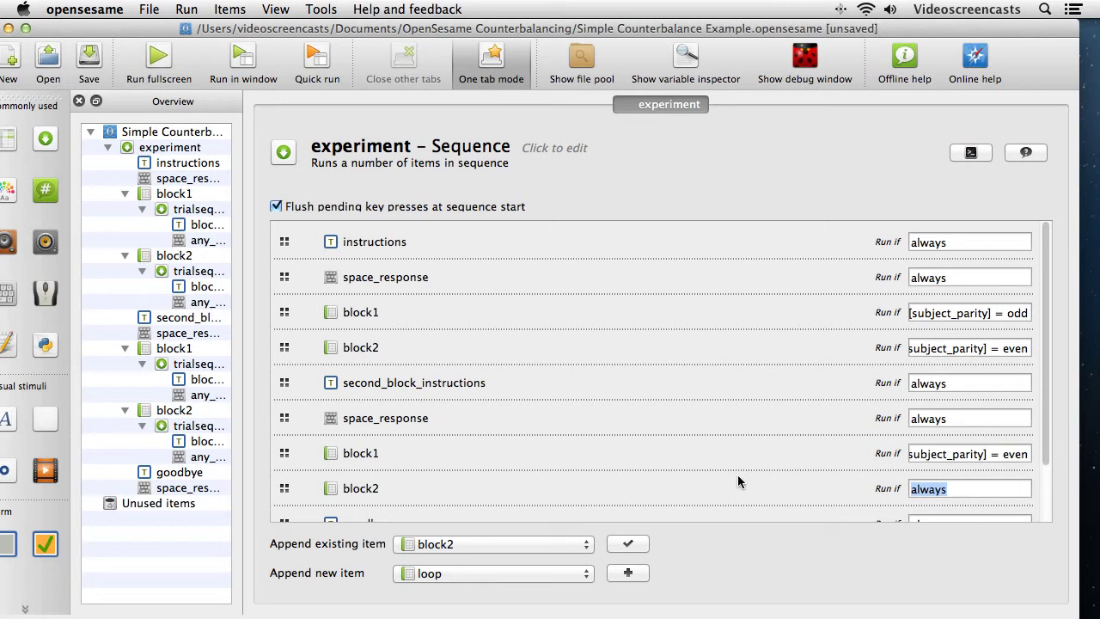
- Set the run-if condition of the second block2, after the second block instructions, to [subject_parity] = odd
{"action": "type", "text": "["}
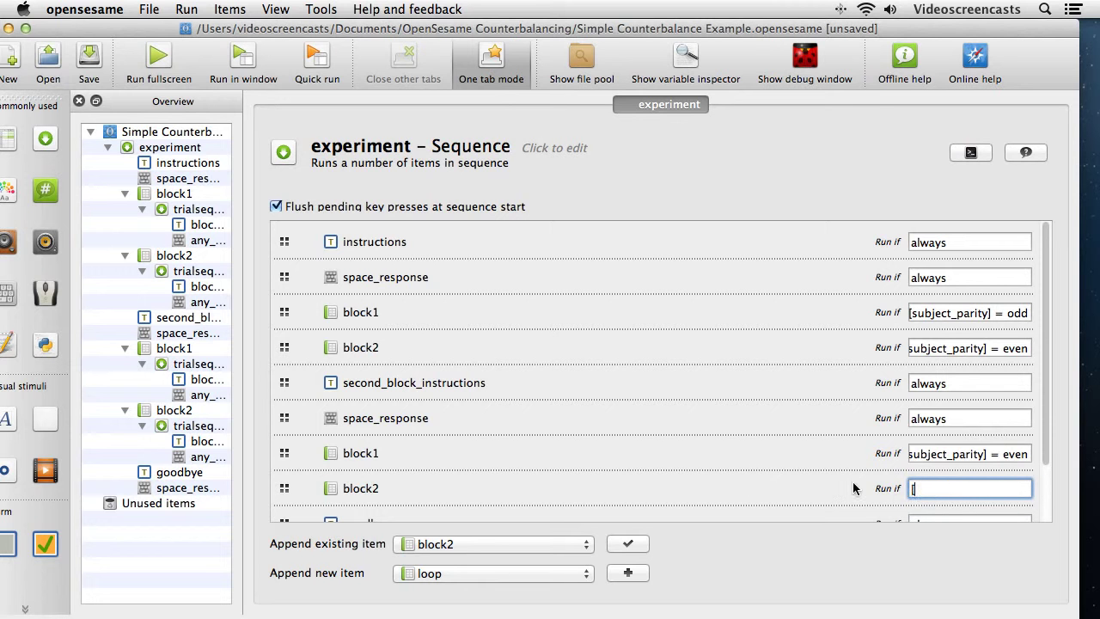
{"action": "type", "text": "subject_parity] = odd"}
{"action": "key", "text": "Return"}
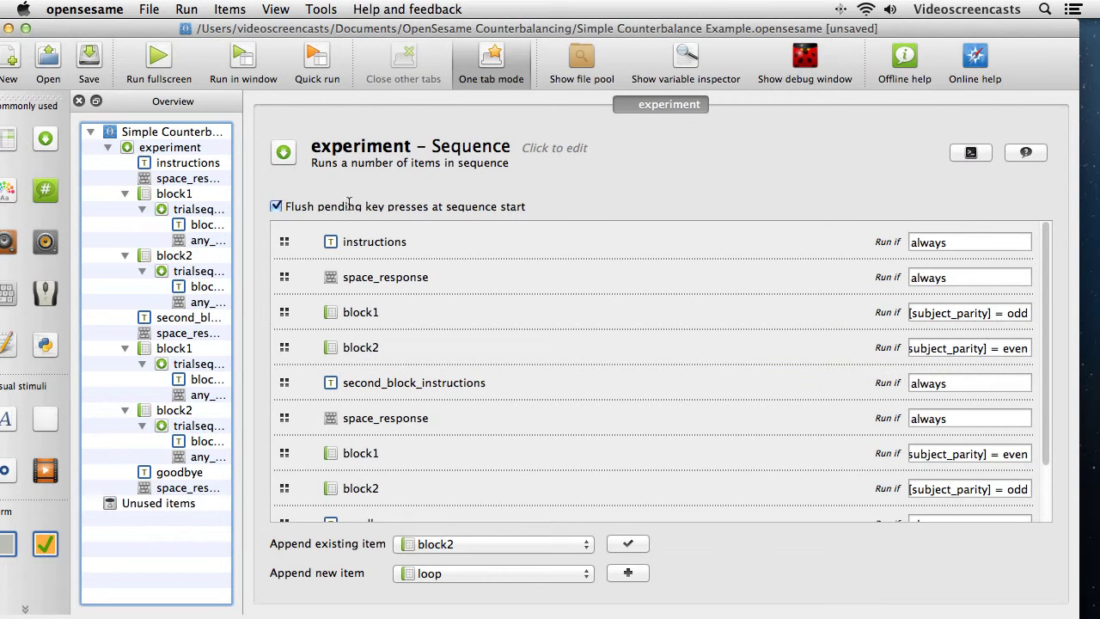
- Run the experiment in a window as subject 1, logging to subject-1 and replacing the existing logfile
{"action": "left_click", "coordinate": [243, 60]}
{"action": "left_click", "coordinate": [601, 310]}
{"action": "left_click", "coordinate": [562, 347]}
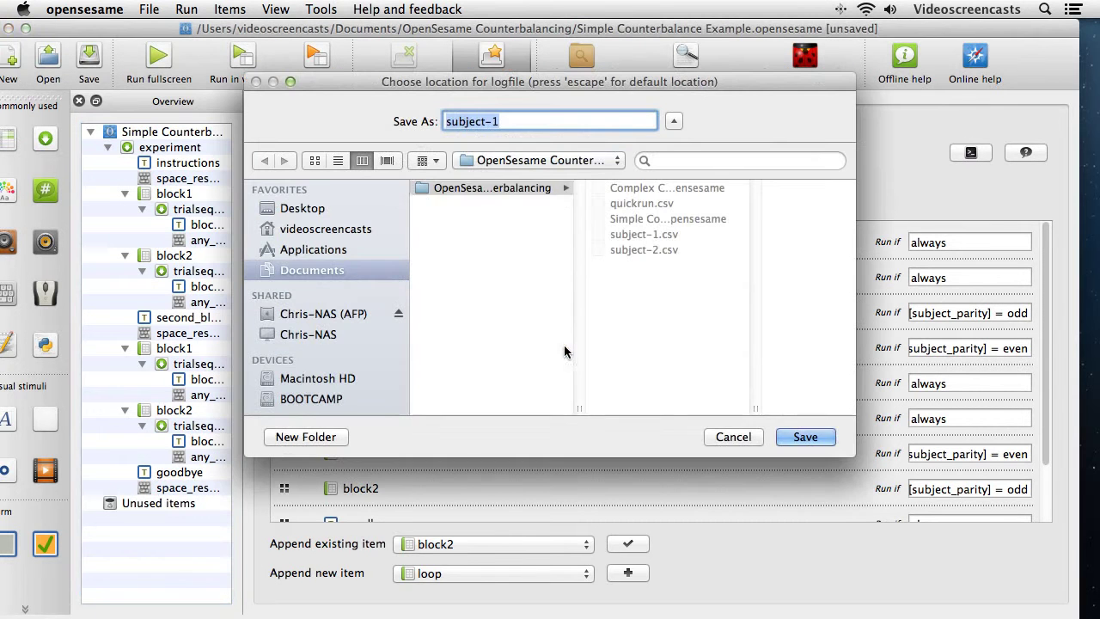
{"action": "left_click", "coordinate": [822, 438]}
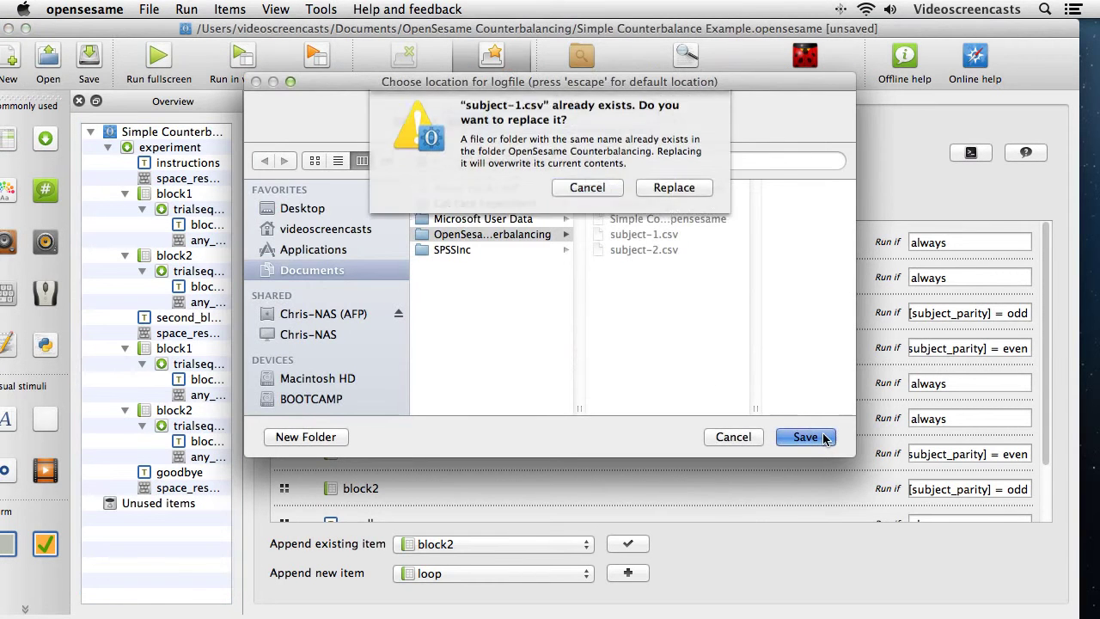
{"action": "left_click", "coordinate": [653, 198]}
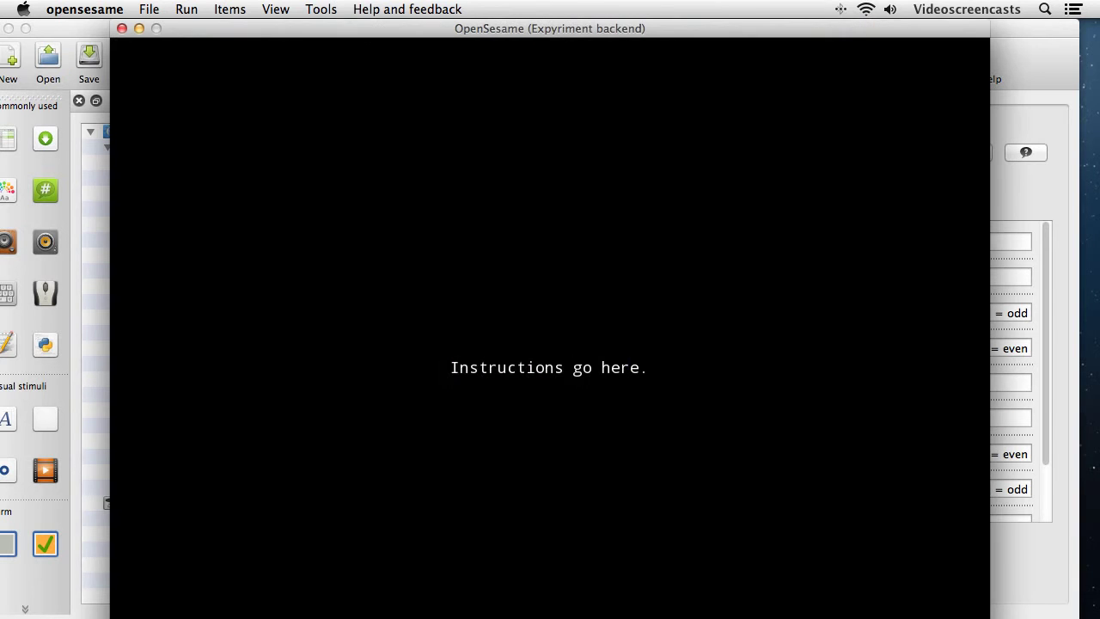
- Advance through every screen of the subject 1 run to its end and decline copying the logfile to the file pool
{"action": "key", "text": "space"}
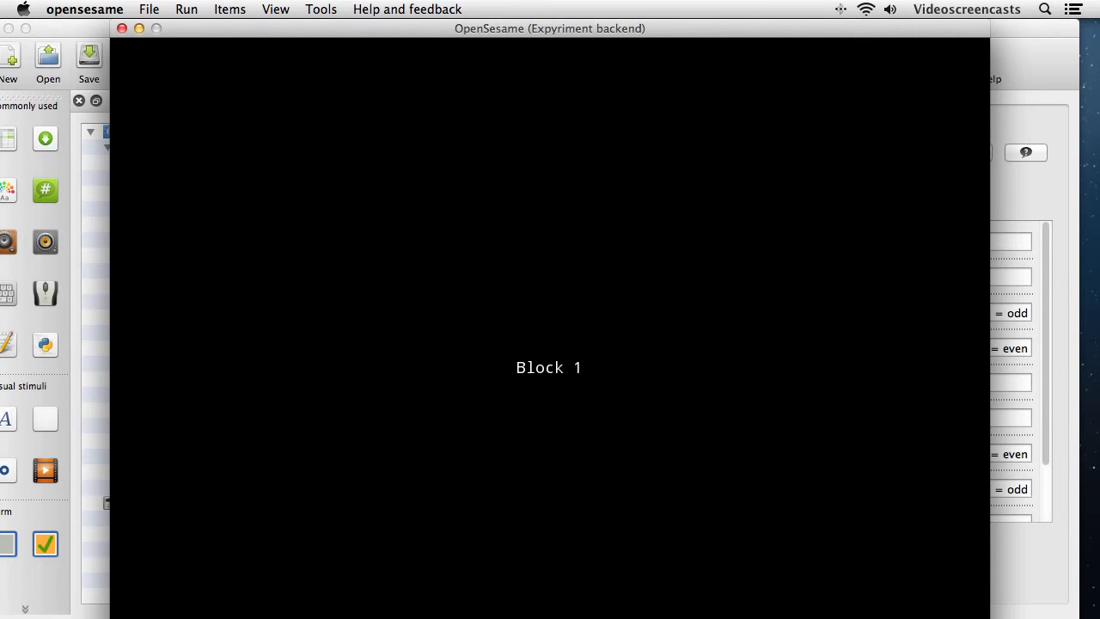
{"action": "key", "text": "space"}
{"action": "key", "text": "space"}
{"action": "key", "text": "space"}
{"action": "key", "text": "space"}
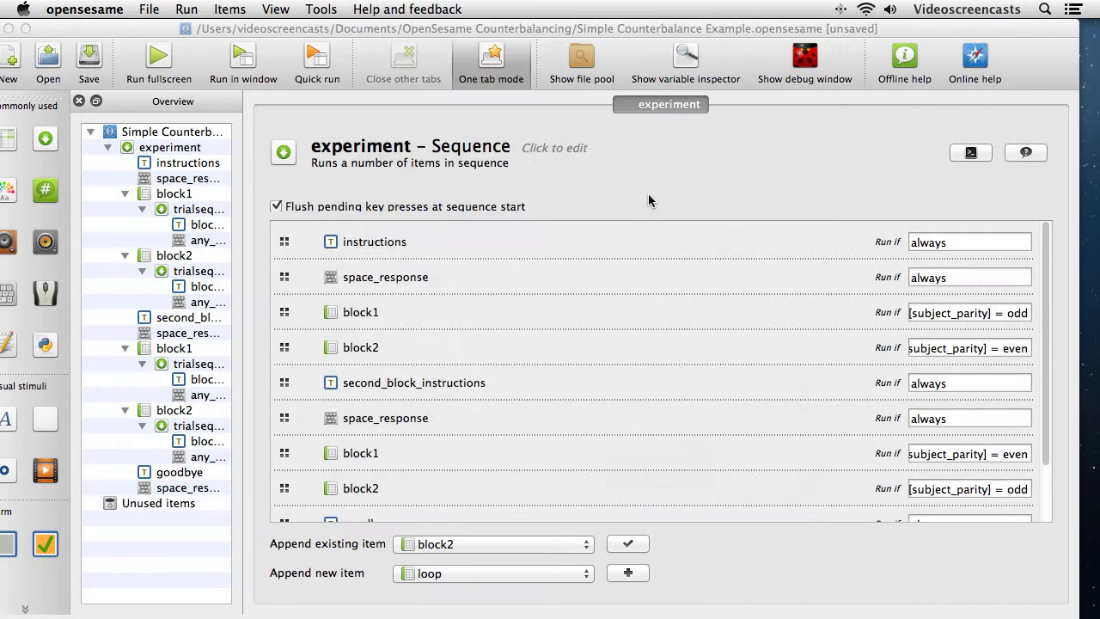
{"action": "left_click", "coordinate": [606, 361]}
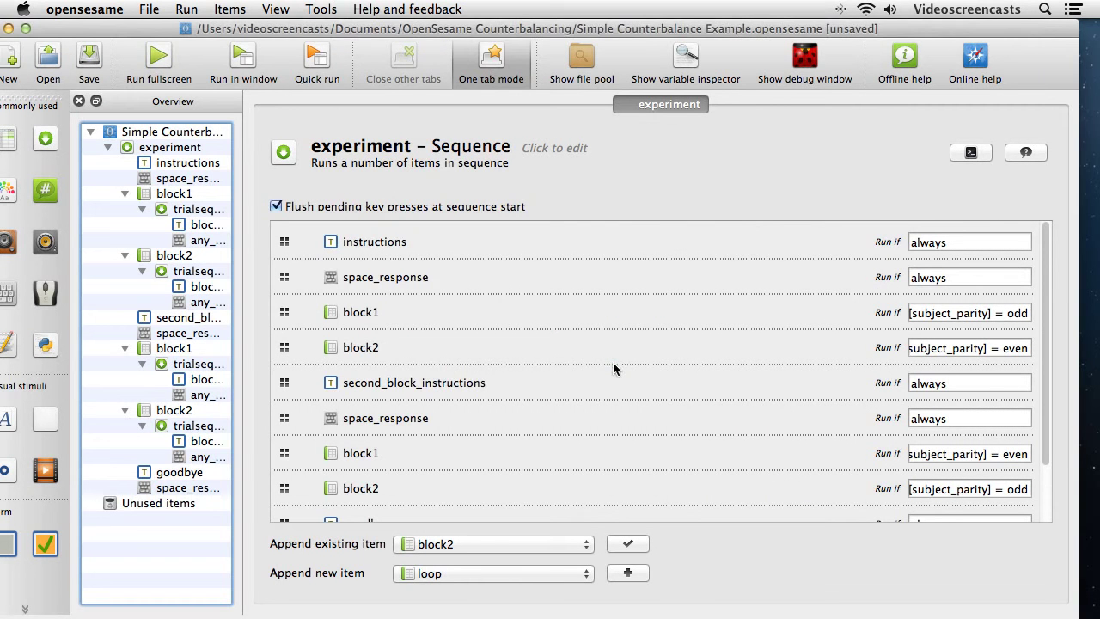
- Run the experiment in a window as subject 2, logging to subject-2.csv and replacing the existing logfile
{"action": "left_click", "coordinate": [258, 56]}
{"action": "left_click", "coordinate": [602, 310]}
{"action": "left_click", "coordinate": [602, 309]}
{"action": "left_click", "coordinate": [591, 354]}
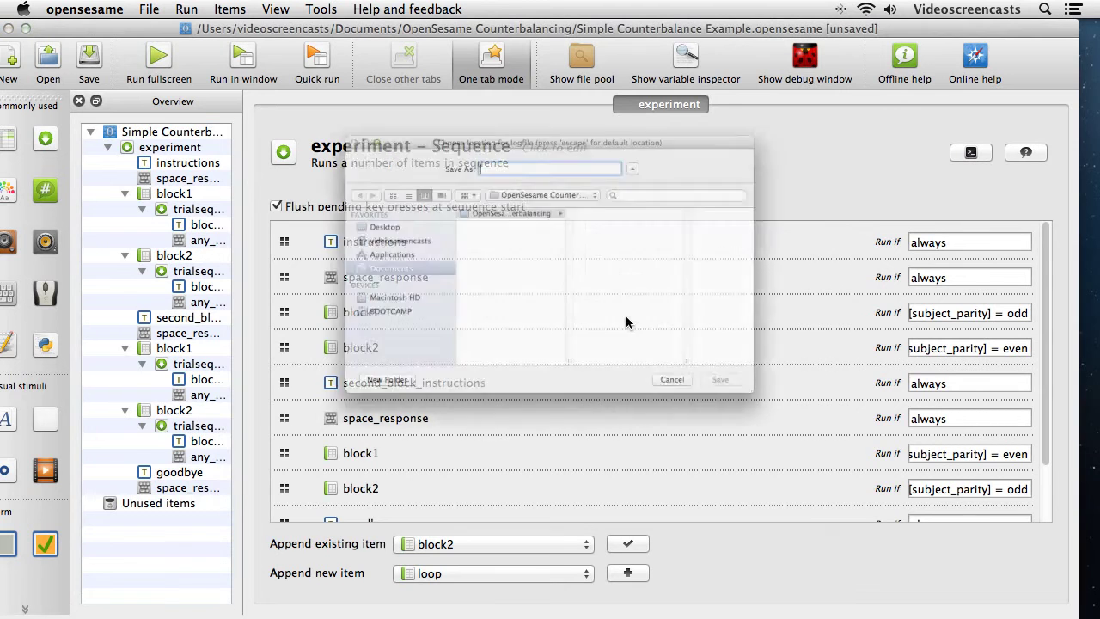
{"action": "type", "text": "subject-."}
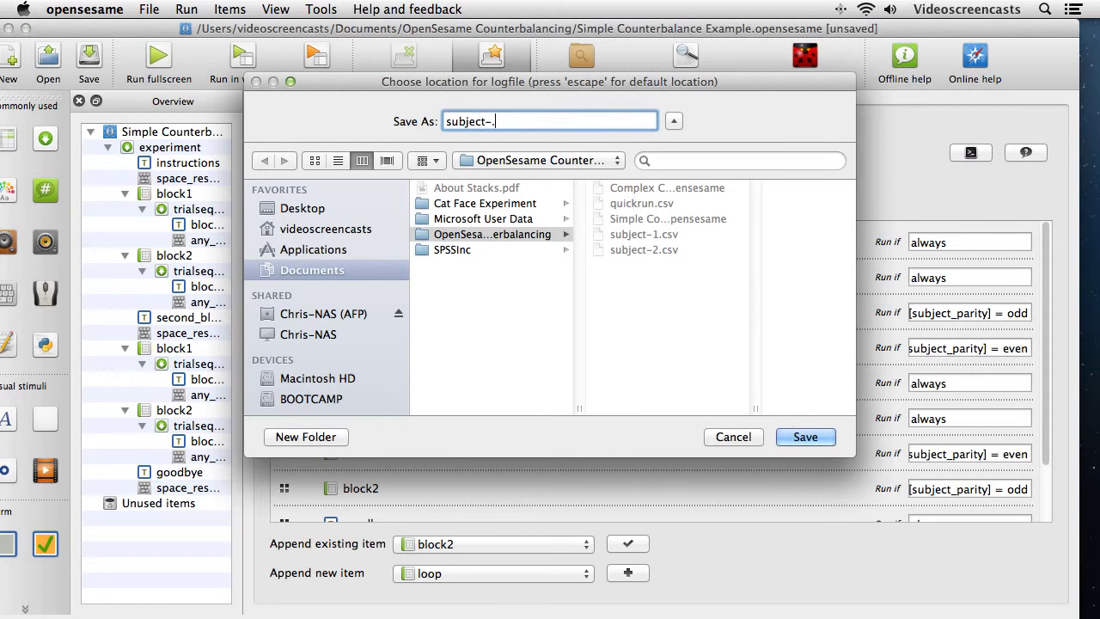
{"action": "key", "text": "BackSpace"}
{"action": "type", "text": "2.csv"}
{"action": "key", "text": "Return"}
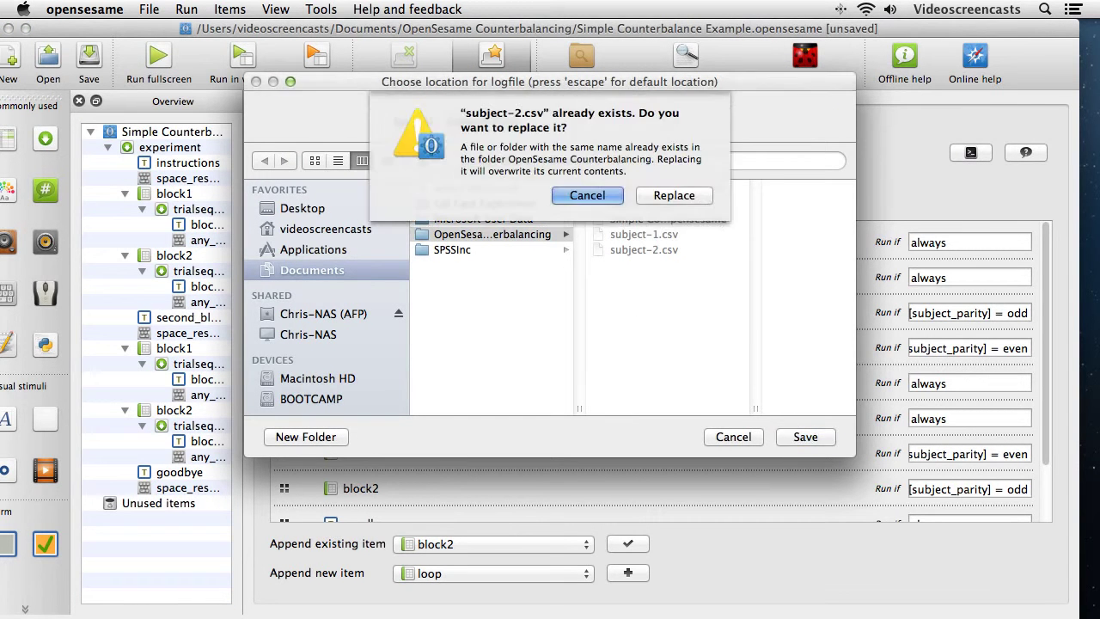
{"action": "left_click", "coordinate": [666, 197]}
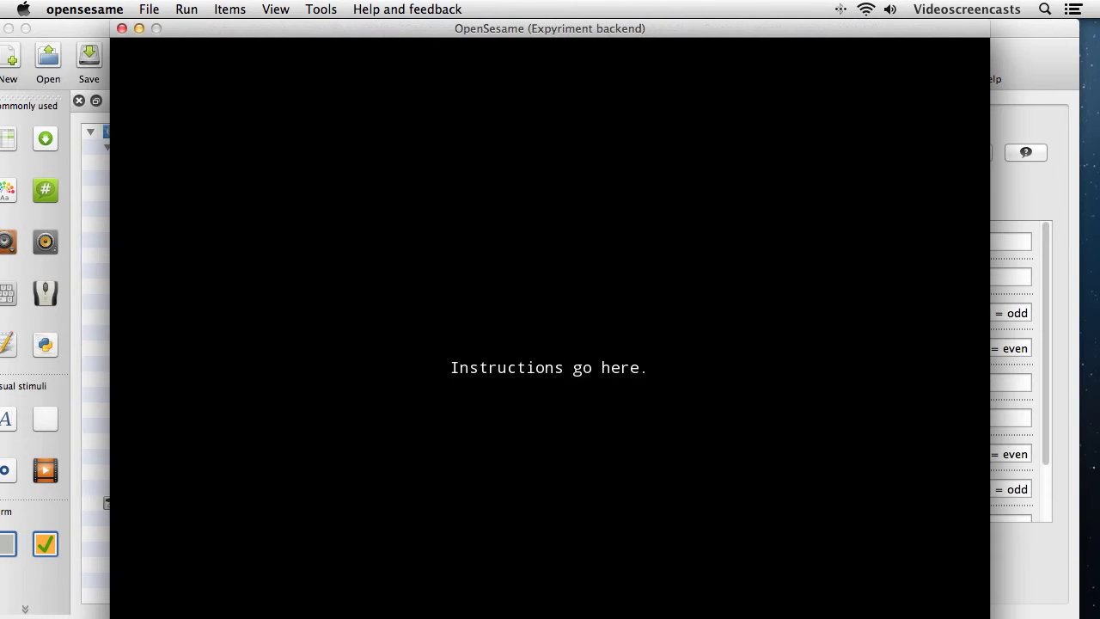
- Advance through the subject 2 run up to and past the goodbye message, and decline copying the logfile to the file pool
{"action": "key", "text": "space"}
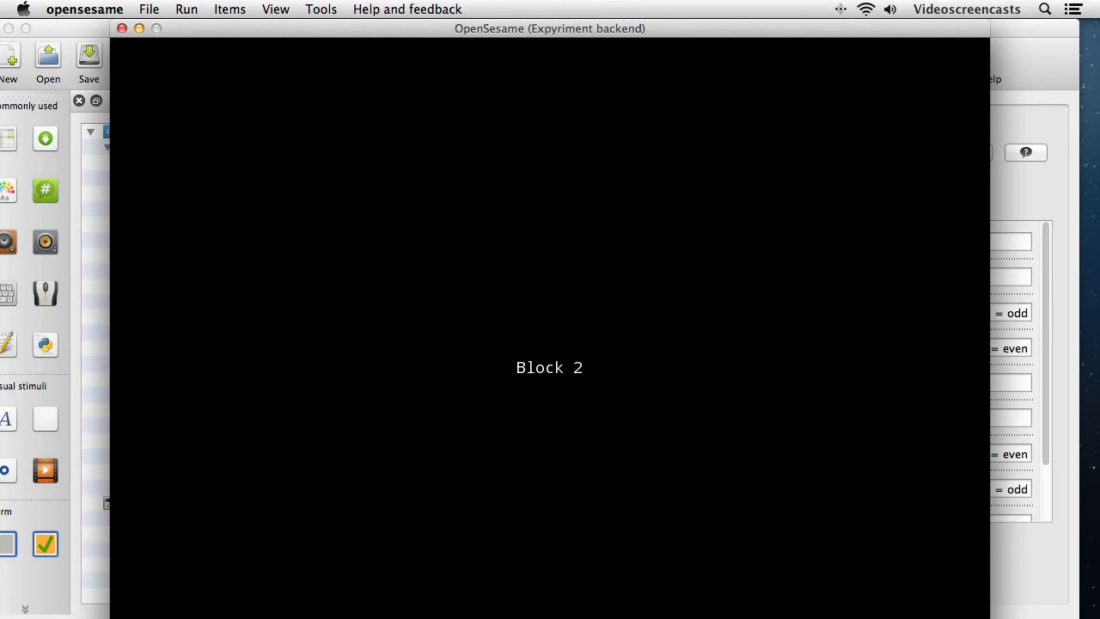
{"action": "key", "text": "space"}
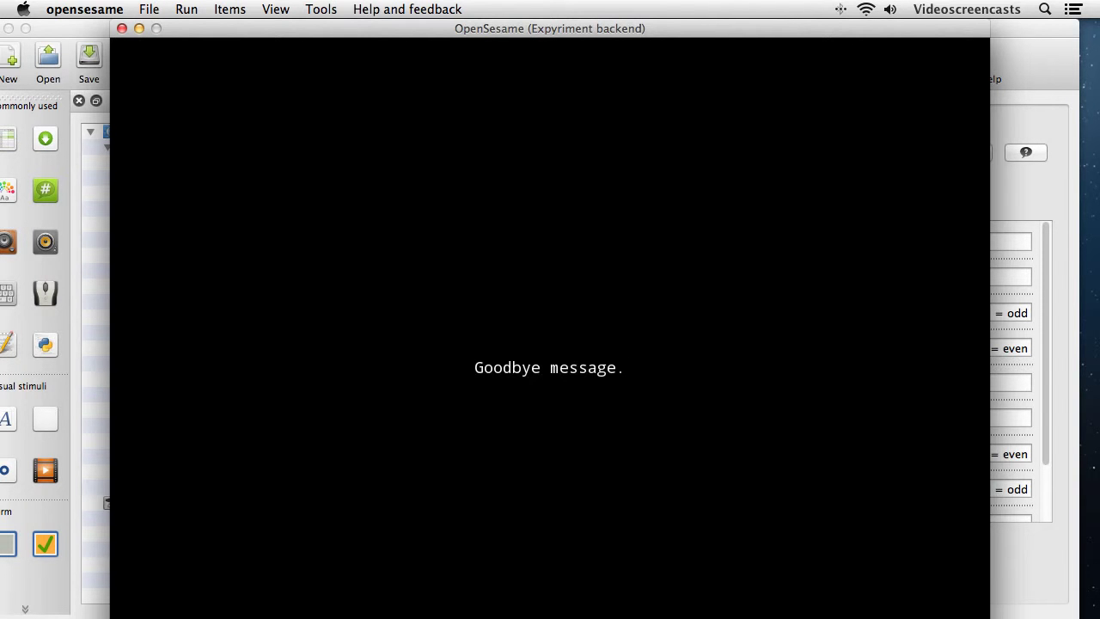
{"action": "key", "text": "space"}
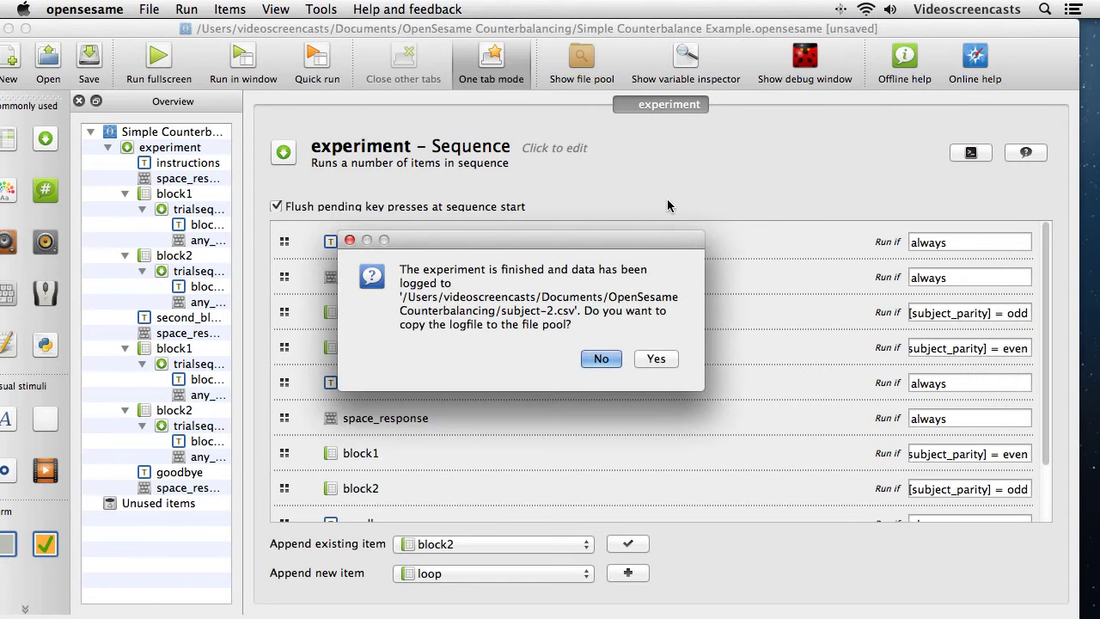
{"action": "left_click", "coordinate": [596, 356]}
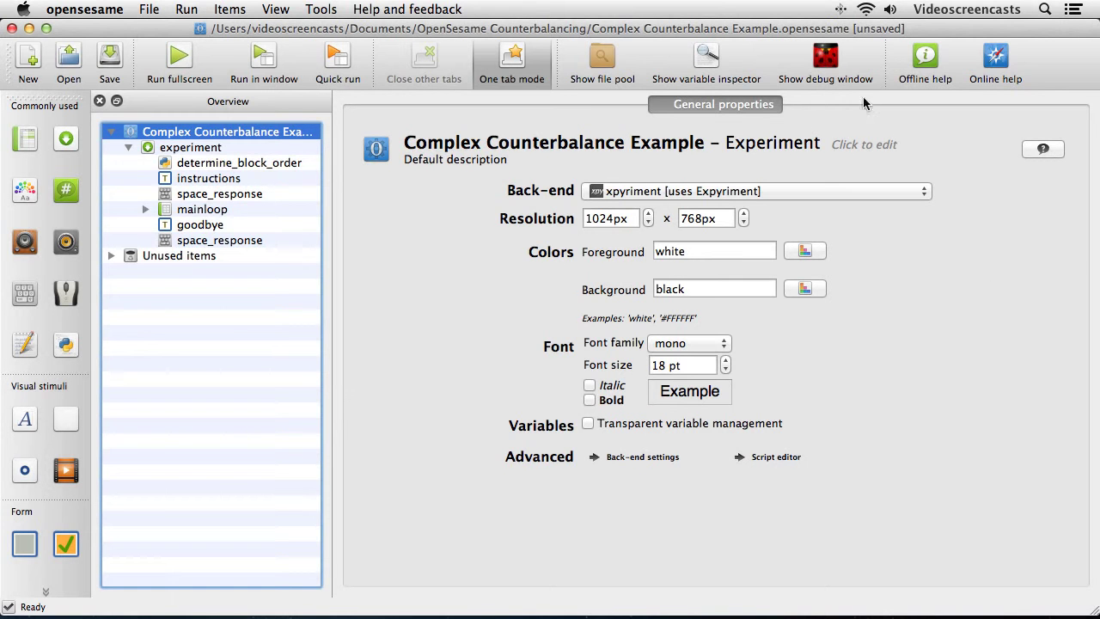
- Show the debug window for the Complex Counterbalance Example and resize the application window so its Python prompt can be used
{"action": "left_click", "coordinate": [827, 61]}
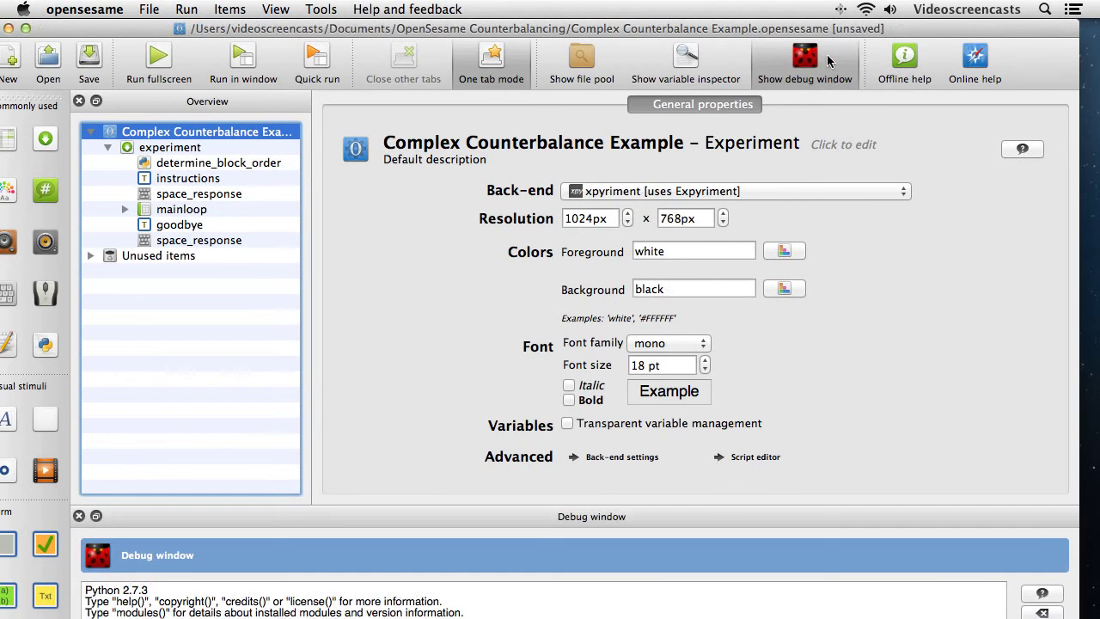
{"action": "left_click", "coordinate": [26, 28]}
{"action": "left_click", "coordinate": [271, 578]}
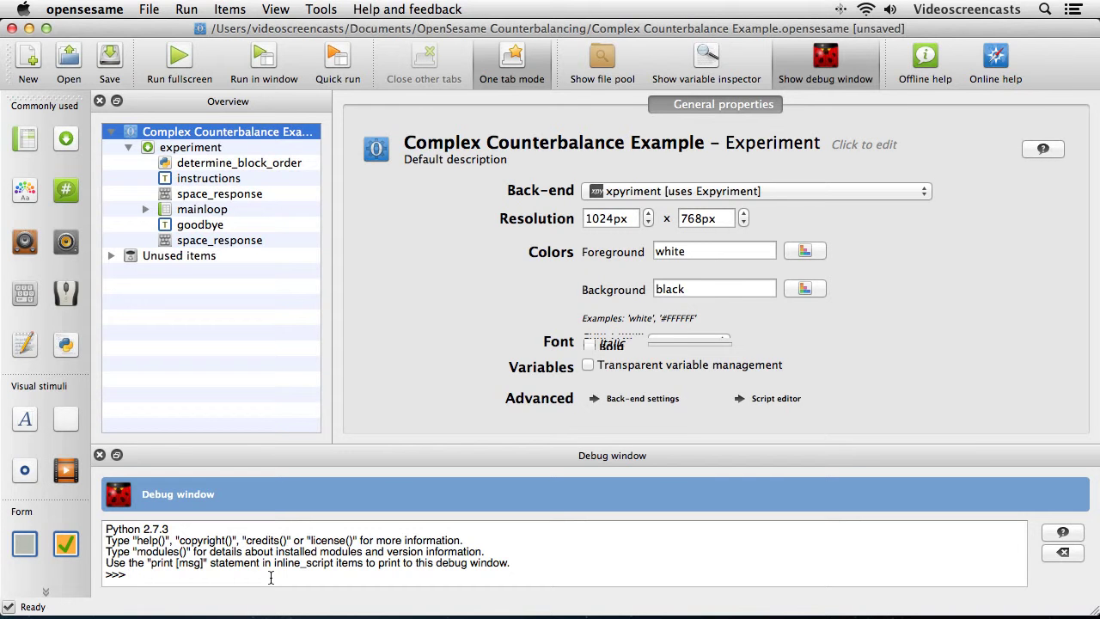
- Evaluate 1%3, 2%3, 3%3 and 4%3 at the Python prompt, and hide the debug window
{"action": "type", "text": "1%3"}
{"action": "key", "text": "Return"}
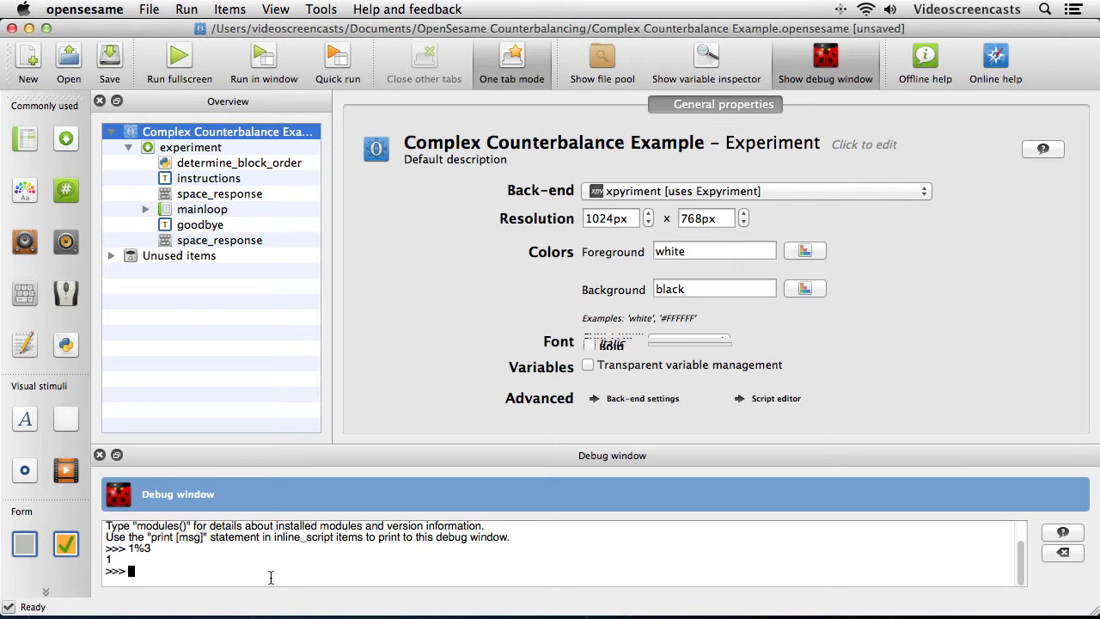
{"action": "type", "text": "2%3"}
{"action": "key", "text": "Return"}
{"action": "type", "text": "3%3"}
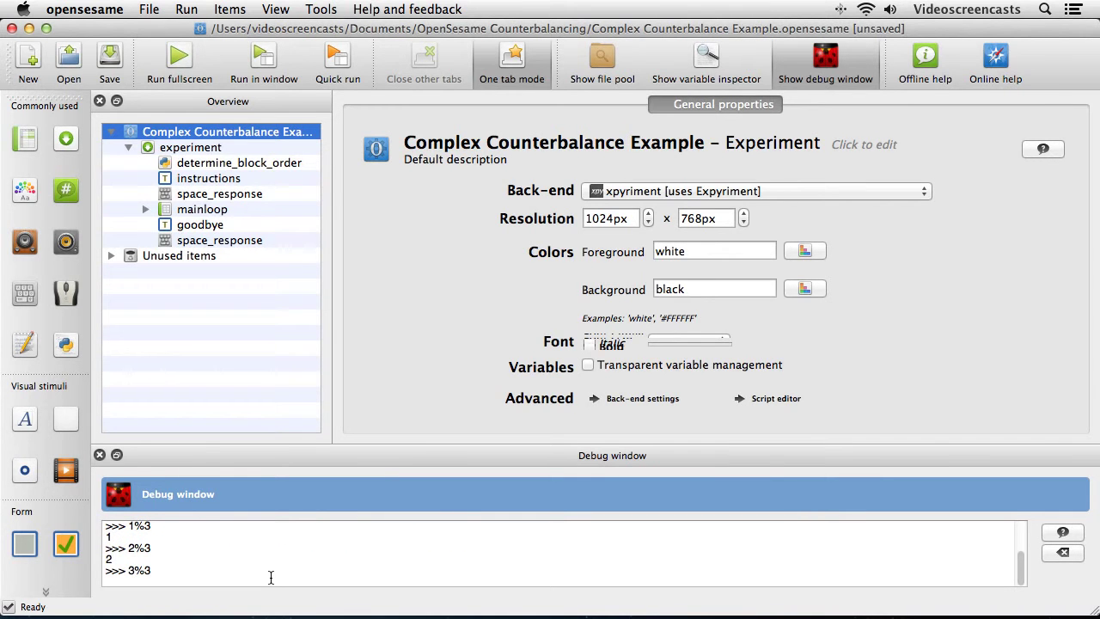
{"action": "key", "text": "Return"}
{"action": "type", "text": "4%3"}
{"action": "key", "text": "Return"}
{"action": "left_click", "coordinate": [821, 71]}
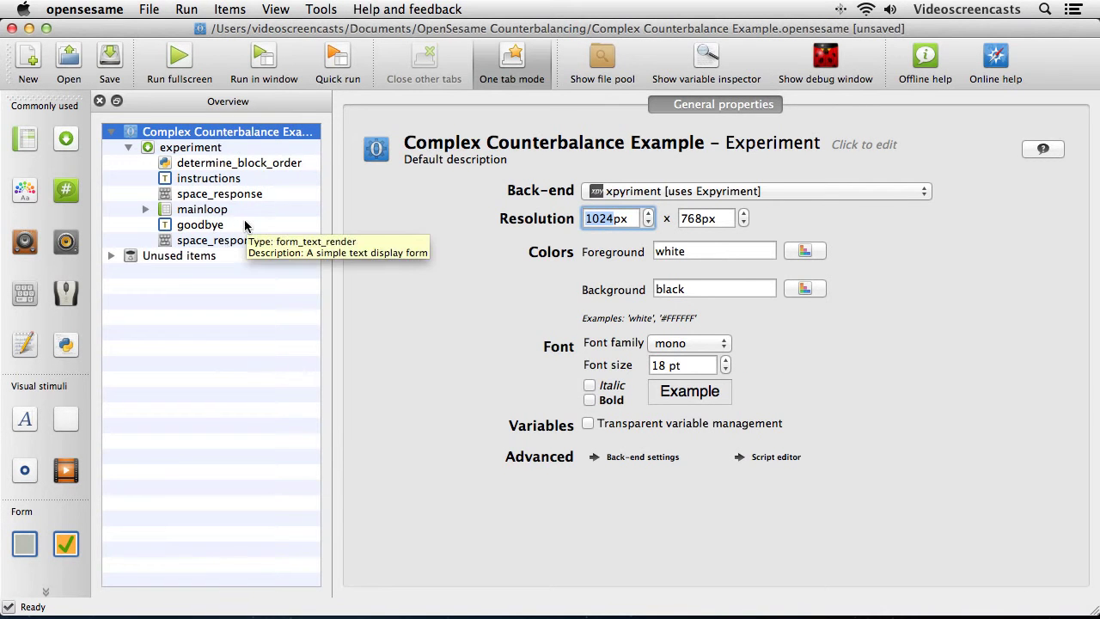
- Open the determine_block_order inline script and examine its subject_nr modulo 3 conditions and the else branch
{"action": "left_click", "coordinate": [228, 164]}
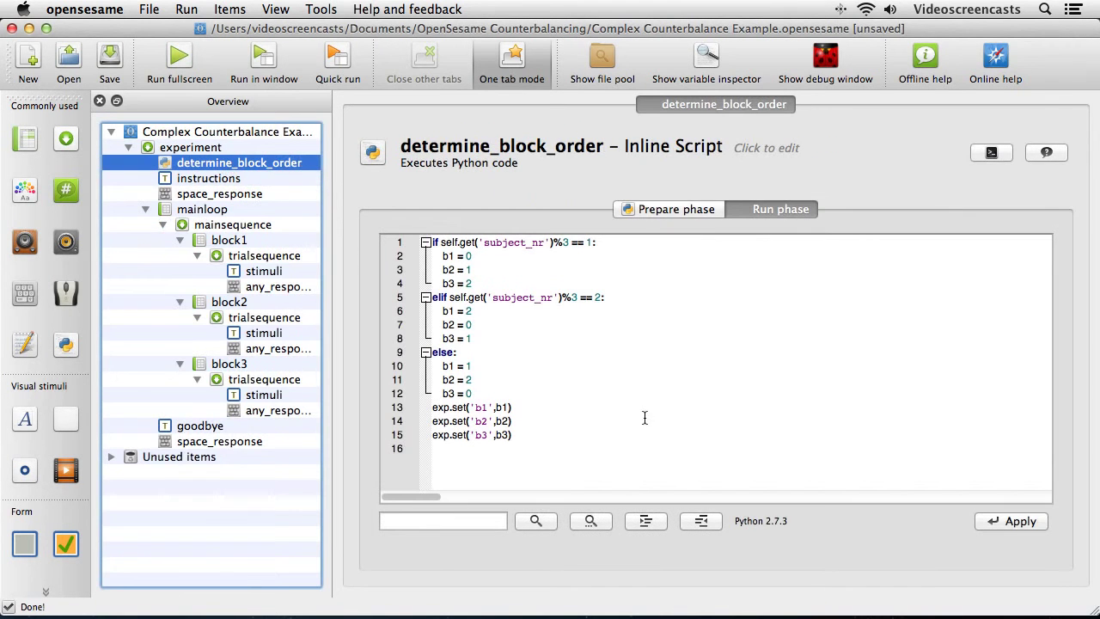
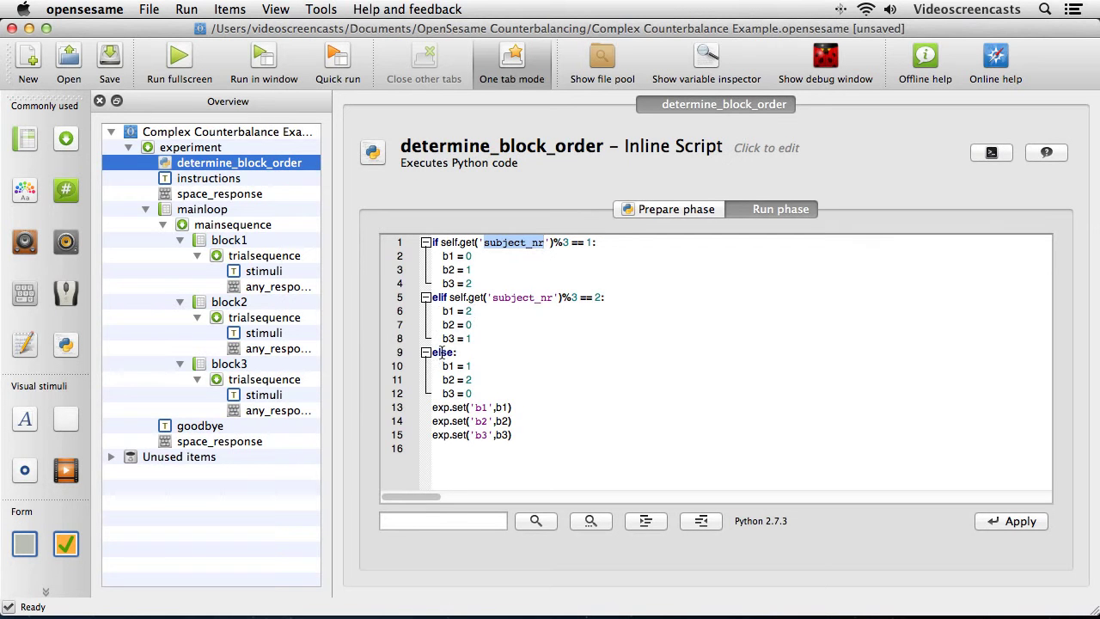
{"action": "left_click_drag", "start_coordinate": [438, 242], "coordinate": [559, 244]}
{"action": "left_click", "coordinate": [442, 297]}
{"action": "left_click_drag", "start_coordinate": [443, 297], "coordinate": [574, 298]}
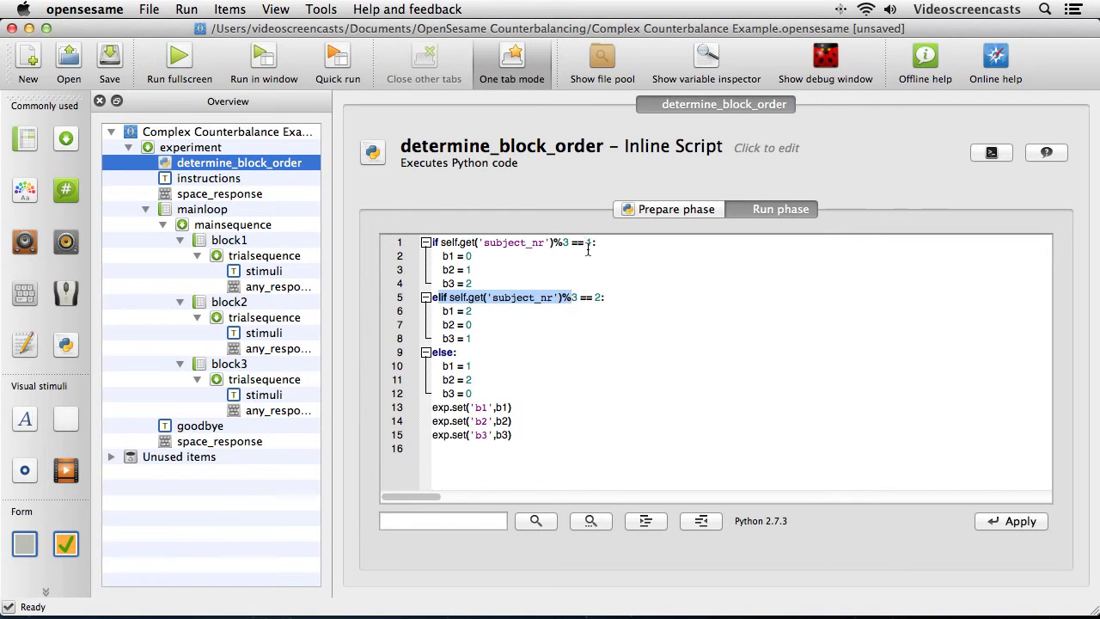
{"action": "left_click", "coordinate": [448, 365]}
{"action": "left_click_drag", "start_coordinate": [448, 365], "coordinate": [485, 394]}
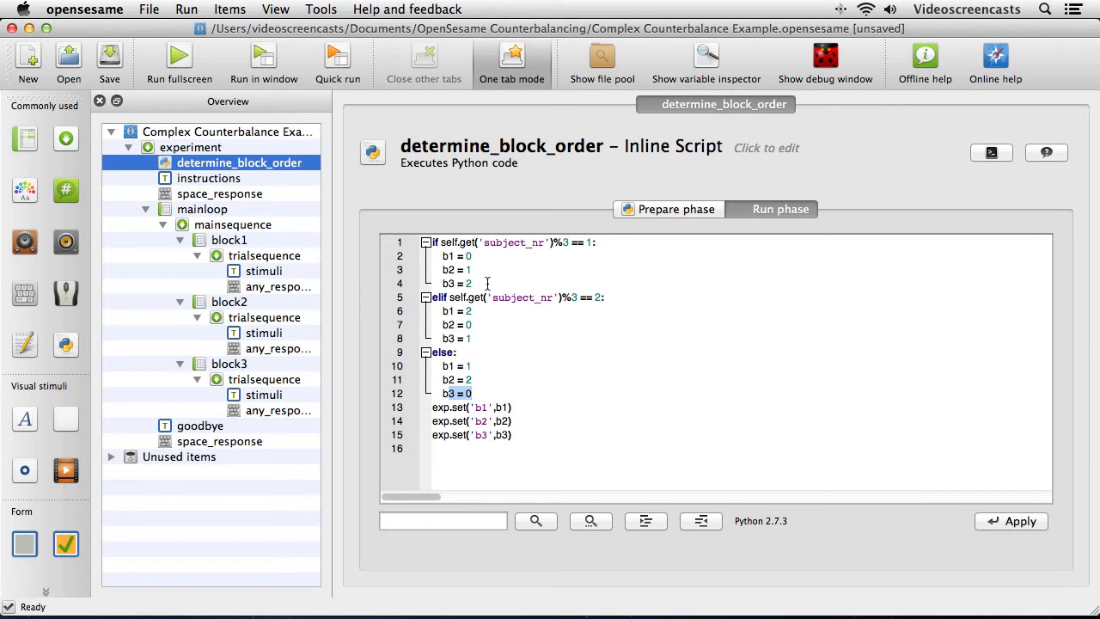
- Examine the values assigned to b1, b2 and b3 in each branch of the determine_block_order script
{"action": "double_click", "coordinate": [467, 255]}
{"action": "left_click_drag", "start_coordinate": [444, 256], "coordinate": [473, 257]}
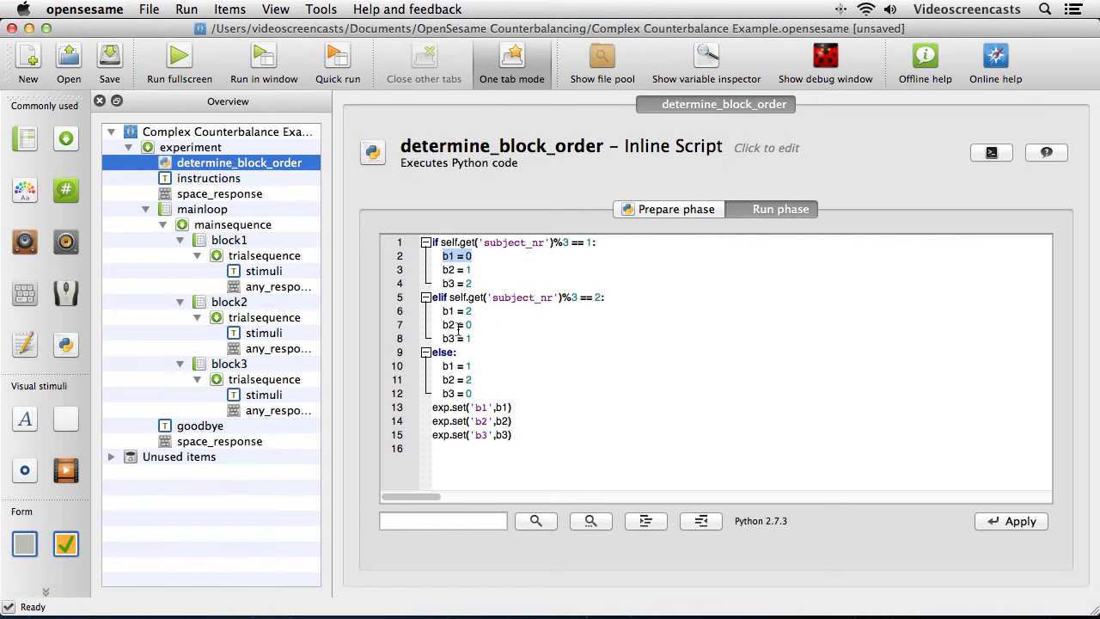
{"action": "left_click_drag", "start_coordinate": [442, 324], "coordinate": [473, 325]}
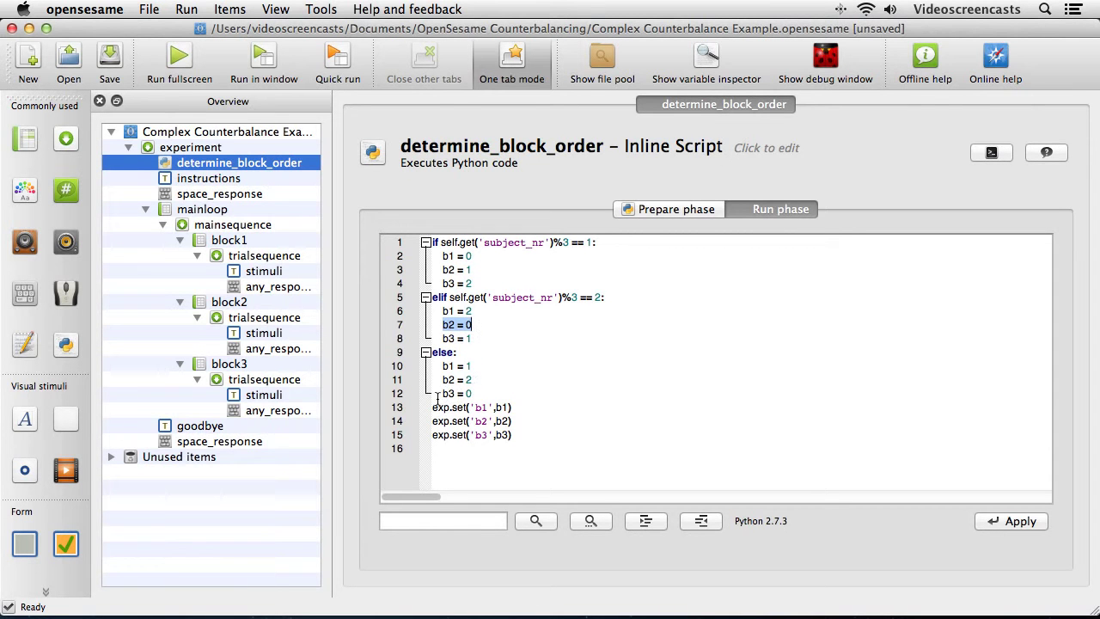
{"action": "left_click_drag", "start_coordinate": [442, 394], "coordinate": [471, 393]}
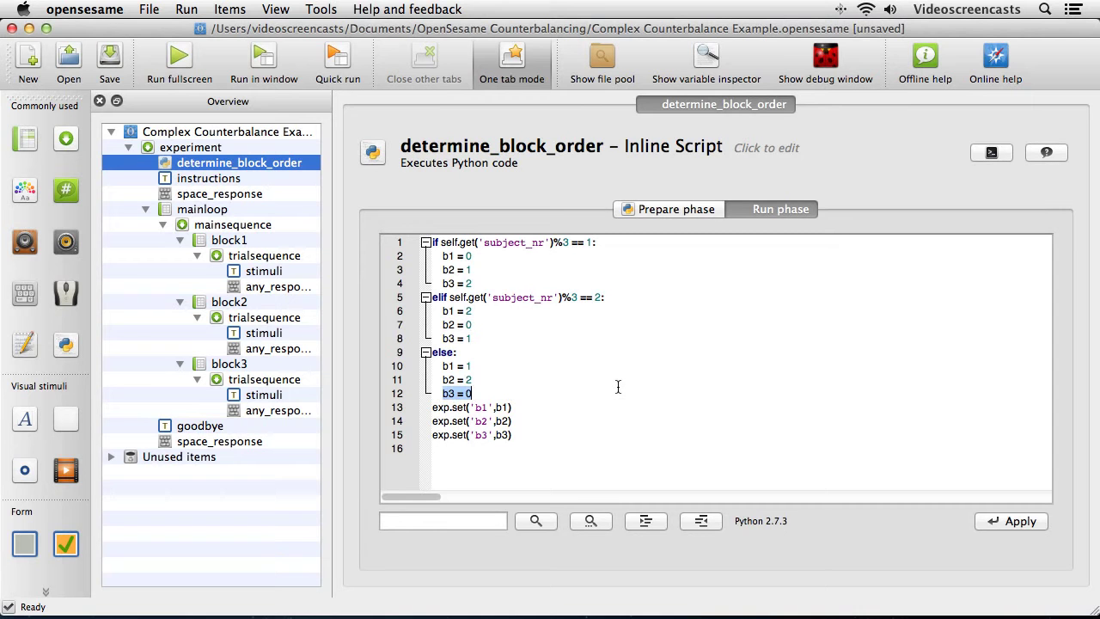
{"action": "double_click", "coordinate": [468, 270]}
{"action": "double_click", "coordinate": [469, 284]}
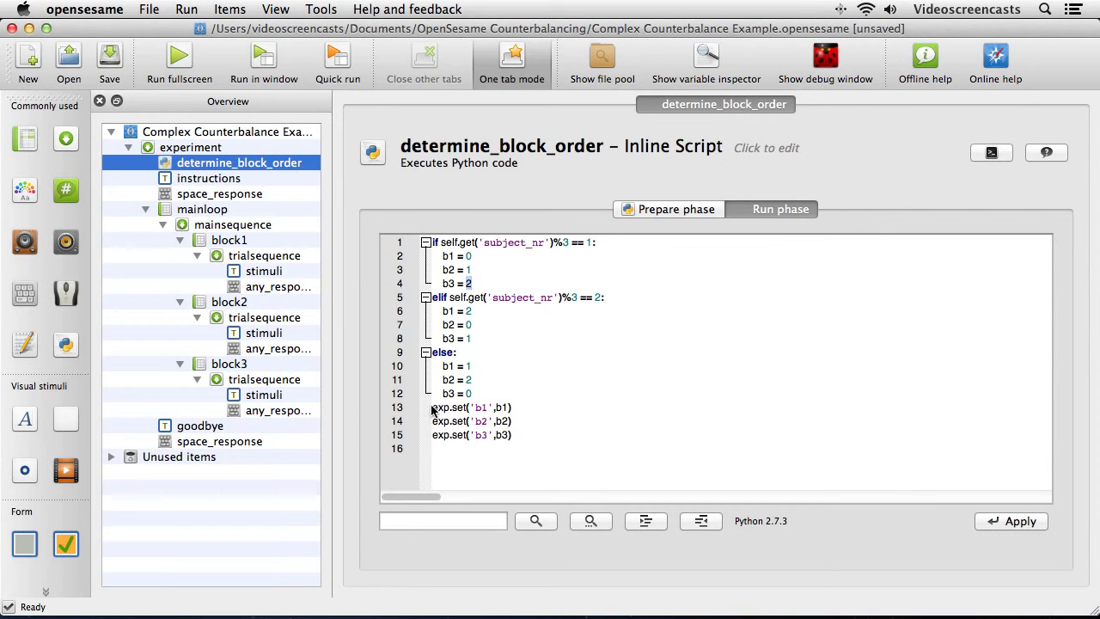
- Examine the three exp.set lines that register b1, b2 and b3 as experiment variables
{"action": "left_click_drag", "start_coordinate": [432, 408], "coordinate": [514, 434]}
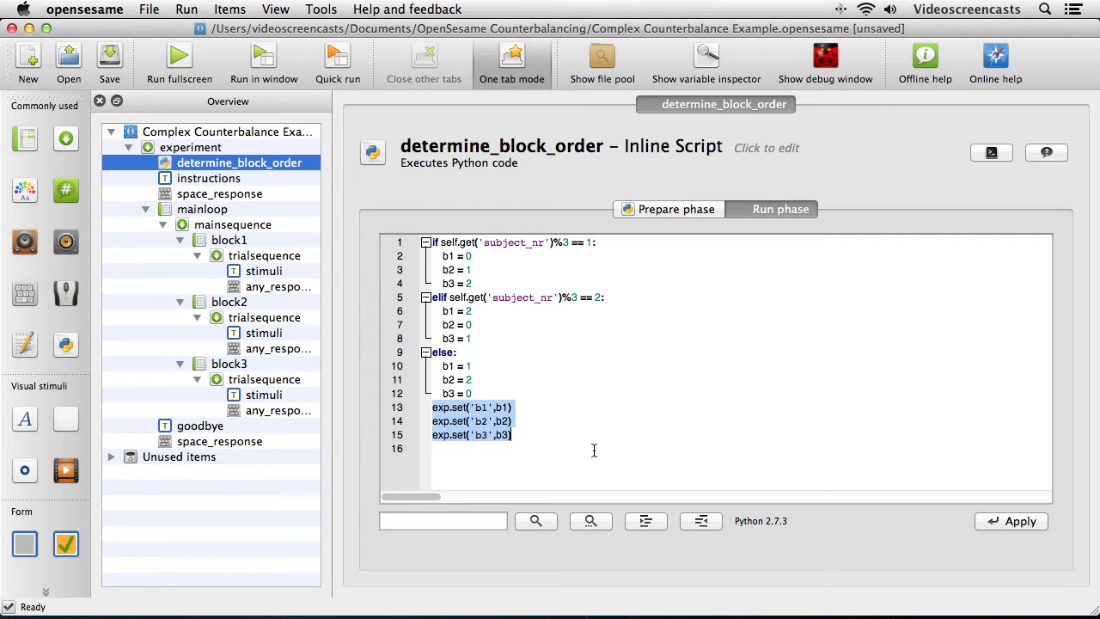
{"action": "left_click", "coordinate": [453, 415]}
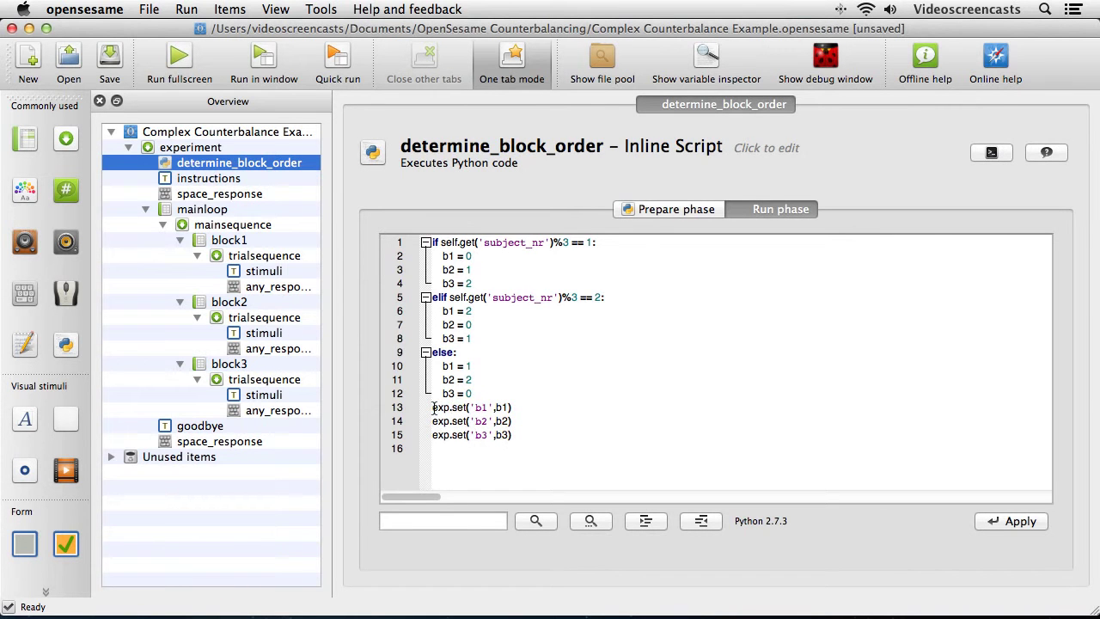
{"action": "double_click", "coordinate": [480, 408]}
{"action": "double_click", "coordinate": [502, 408]}
{"action": "double_click", "coordinate": [480, 421]}
{"action": "double_click", "coordinate": [503, 421]}
{"action": "double_click", "coordinate": [480, 435]}
{"action": "double_click", "coordinate": [502, 434]}
{"action": "left_click", "coordinate": [522, 456]}
- Review the settings of the instructions, the space_response, the mainloop and the mainsequence
{"action": "left_click", "coordinate": [207, 181]}
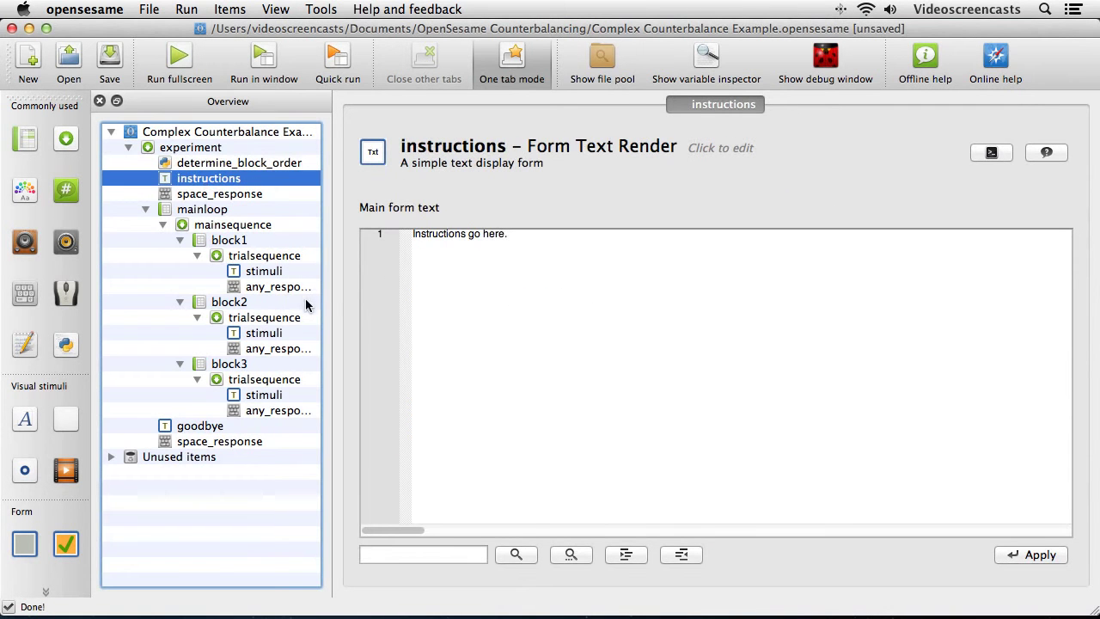
{"action": "left_click", "coordinate": [198, 197]}
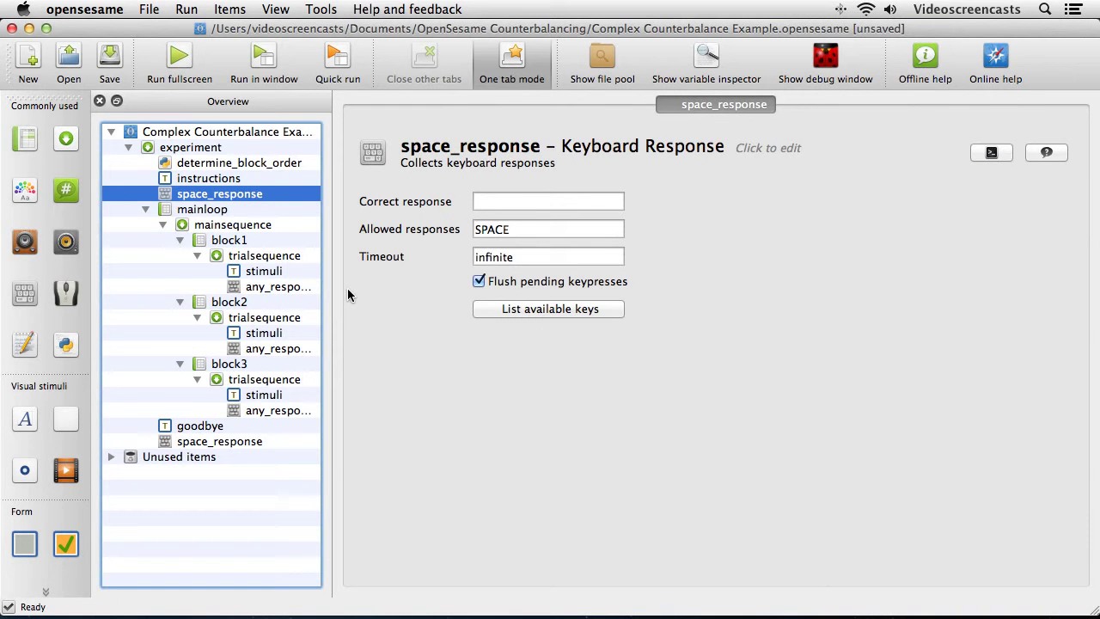
{"action": "left_click", "coordinate": [206, 214]}
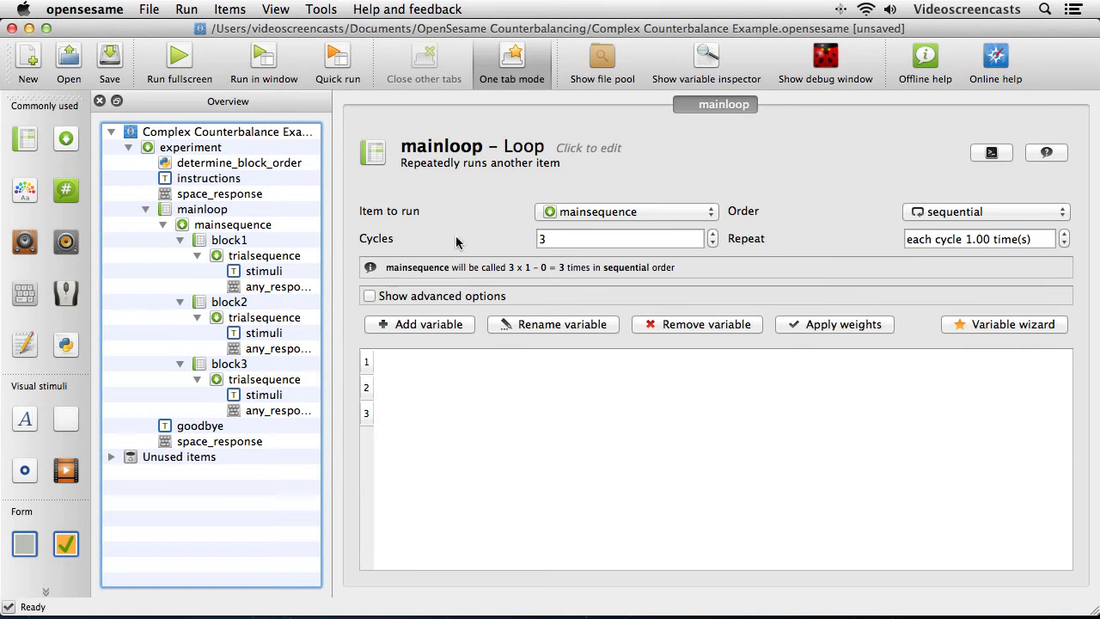
{"action": "left_click", "coordinate": [222, 228]}
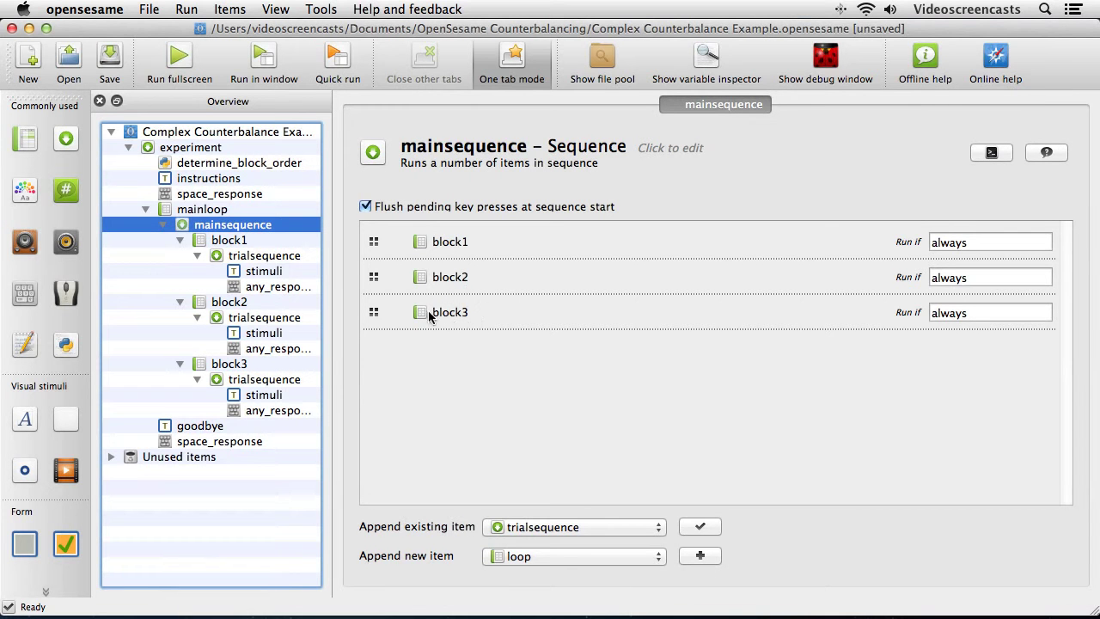
- Review the msg values of the block1, block2 and block3 loops and the text of the stimuli form
{"action": "left_click", "coordinate": [237, 245]}
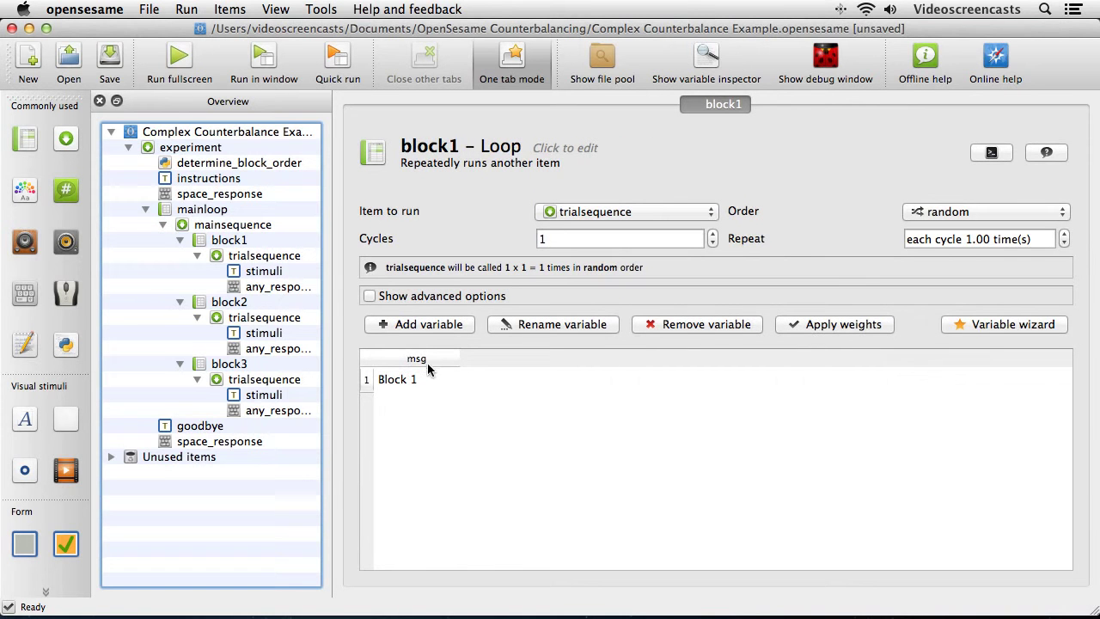
{"action": "left_click", "coordinate": [230, 306]}
{"action": "left_click", "coordinate": [249, 363]}
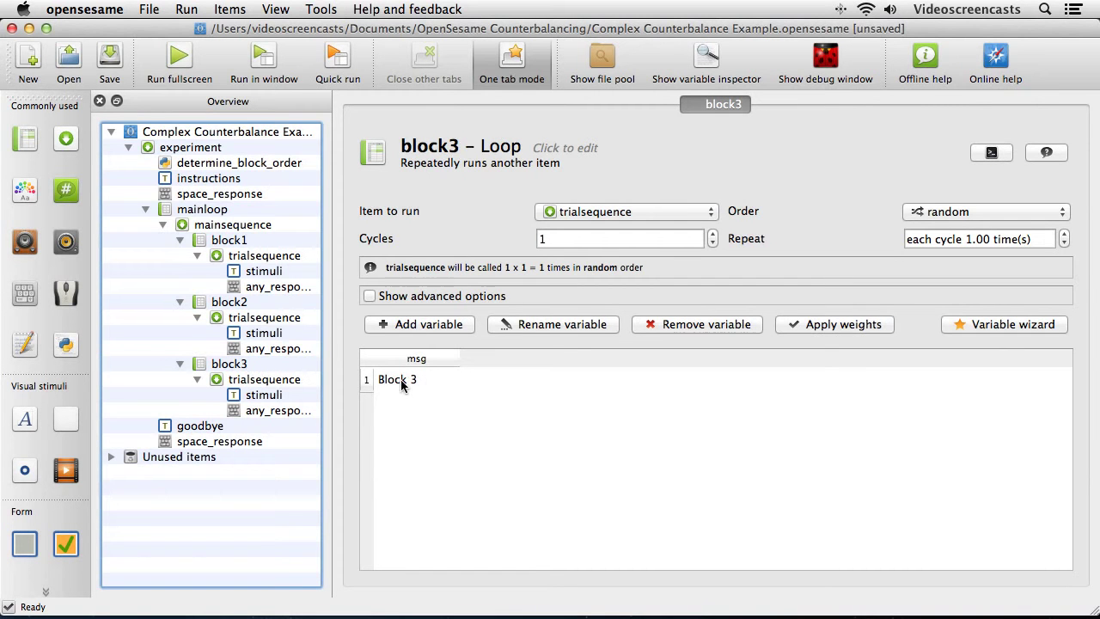
{"action": "left_click", "coordinate": [271, 274]}
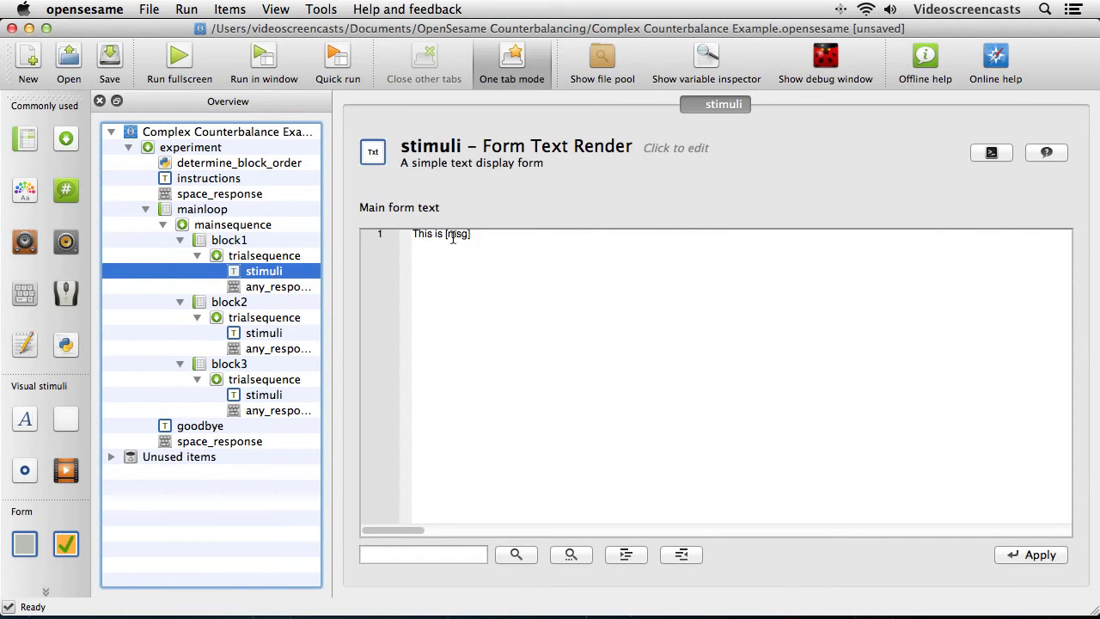
{"action": "left_click", "coordinate": [228, 240]}
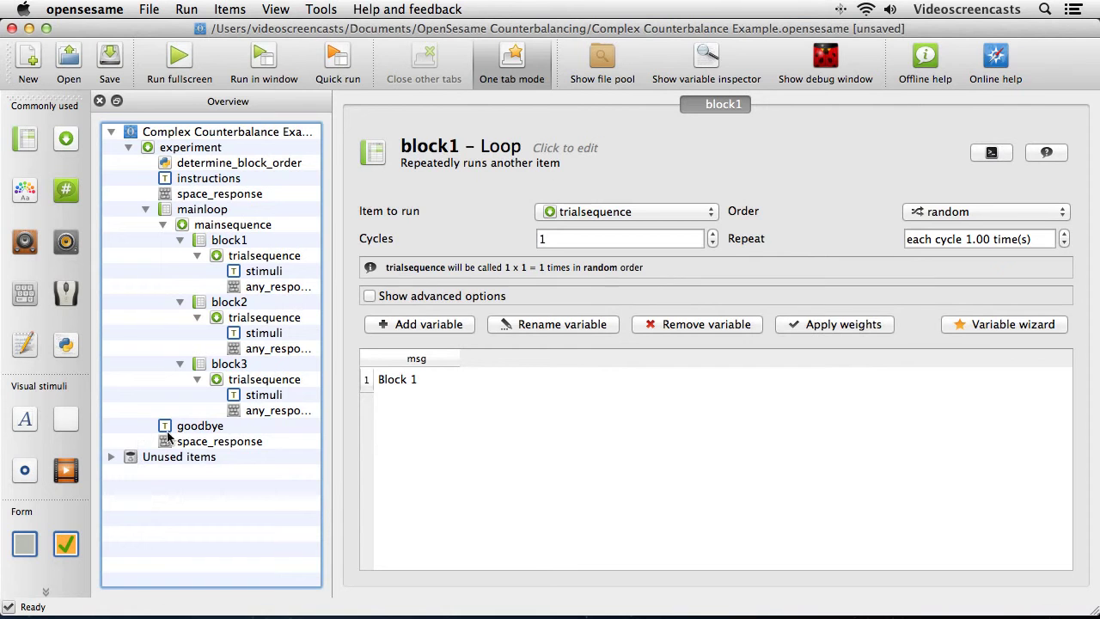
- Review the goodbye form, the final space_response, the mainloop cycles and the mainsequence run conditions
{"action": "left_click", "coordinate": [194, 428]}
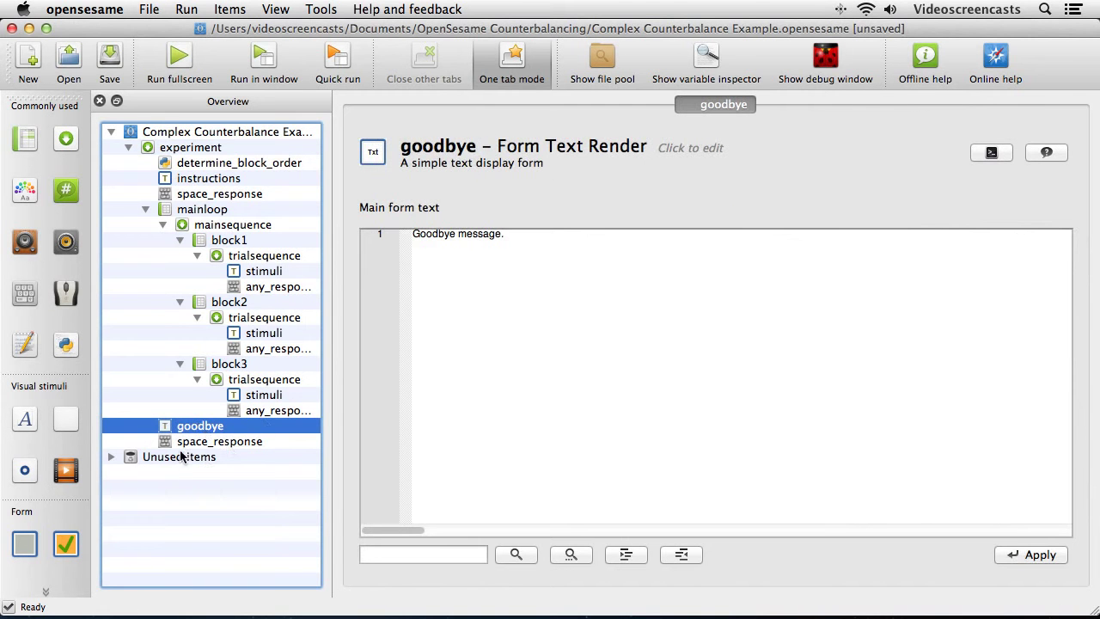
{"action": "left_click", "coordinate": [196, 440]}
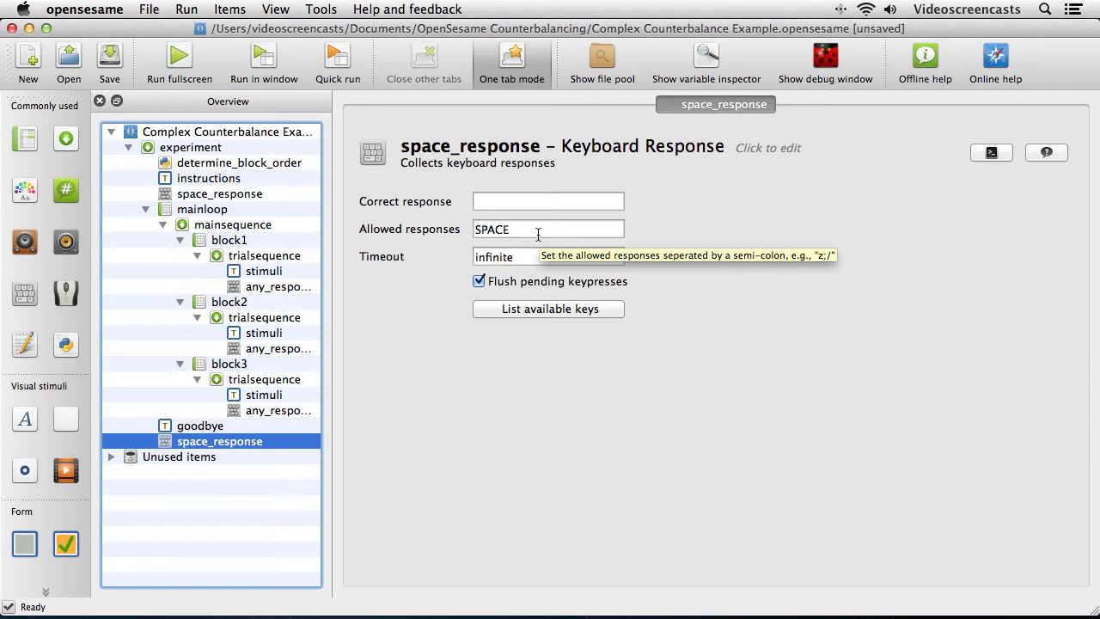
{"action": "left_click", "coordinate": [214, 212]}
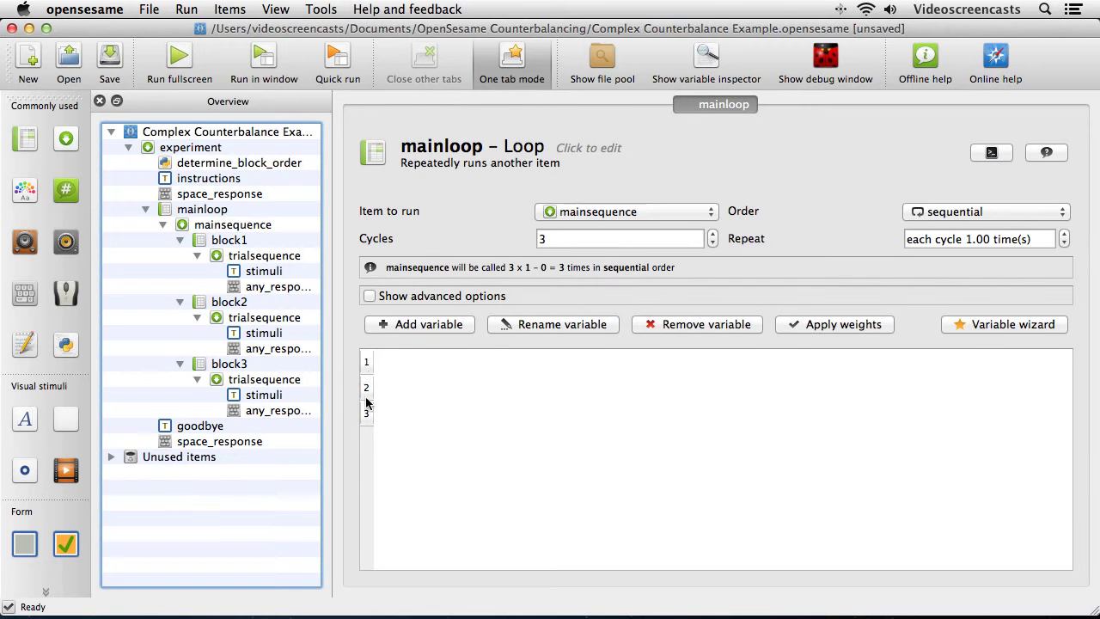
{"action": "left_click", "coordinate": [230, 227]}
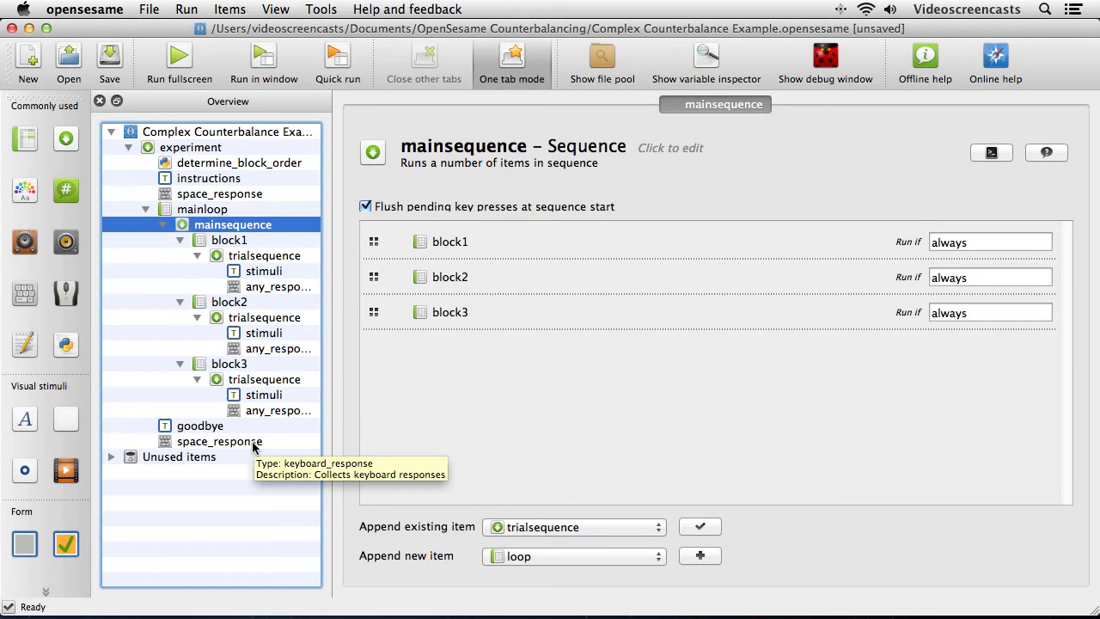
- Run the experiment in a window for subject number 1, replacing the existing subject-1 log file
{"action": "left_click", "coordinate": [265, 58]}
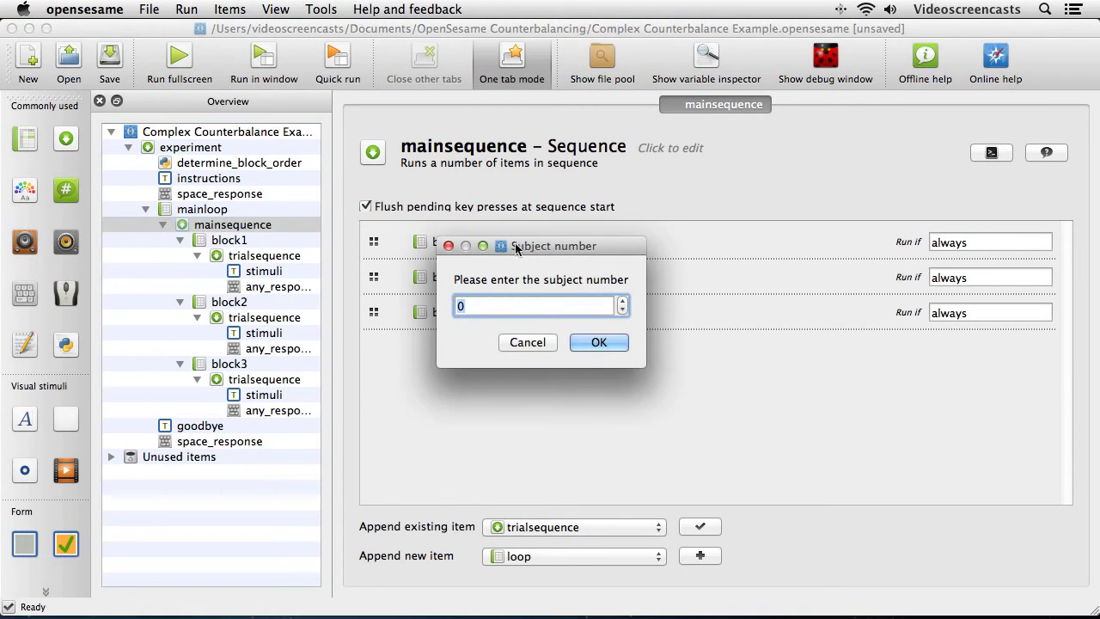
{"action": "type", "text": "1"}
{"action": "left_click", "coordinate": [607, 345]}
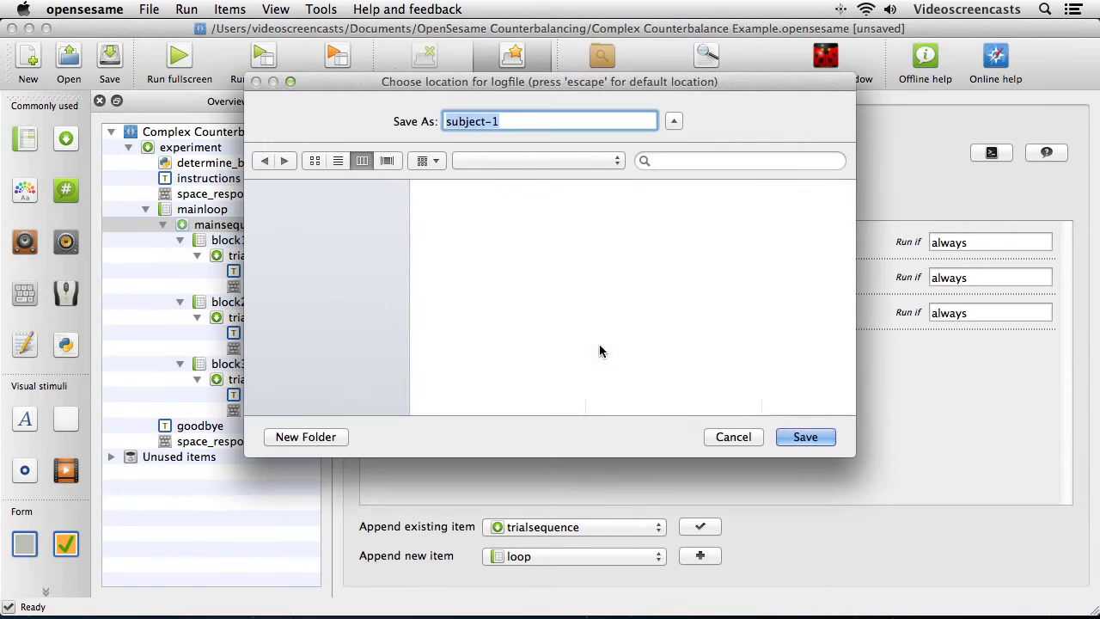
{"action": "left_click", "coordinate": [808, 436]}
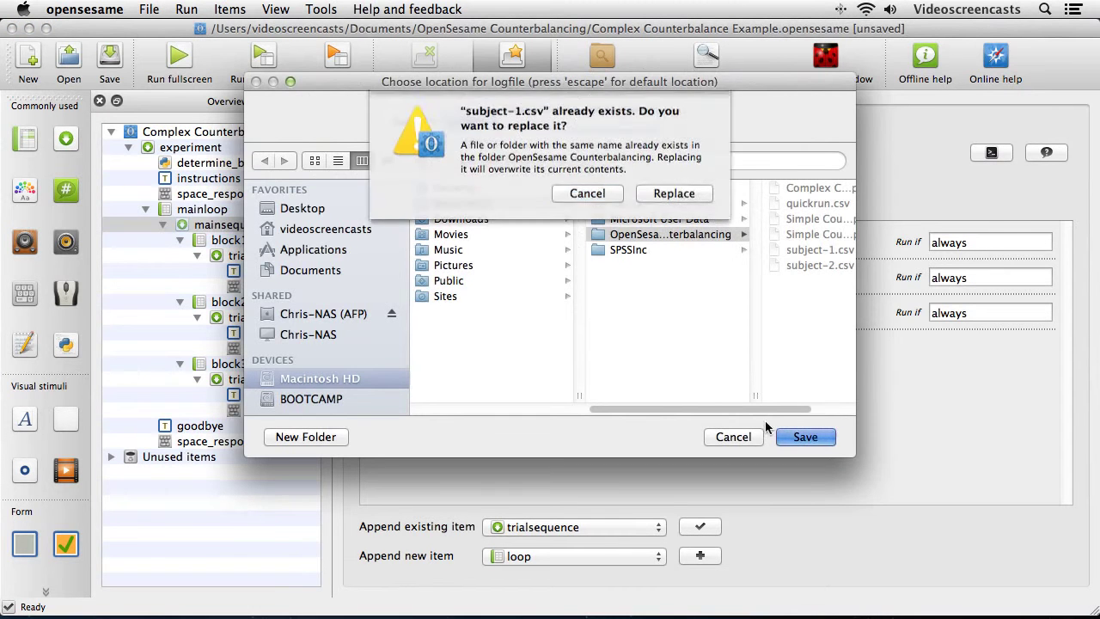
{"action": "left_click", "coordinate": [673, 196]}
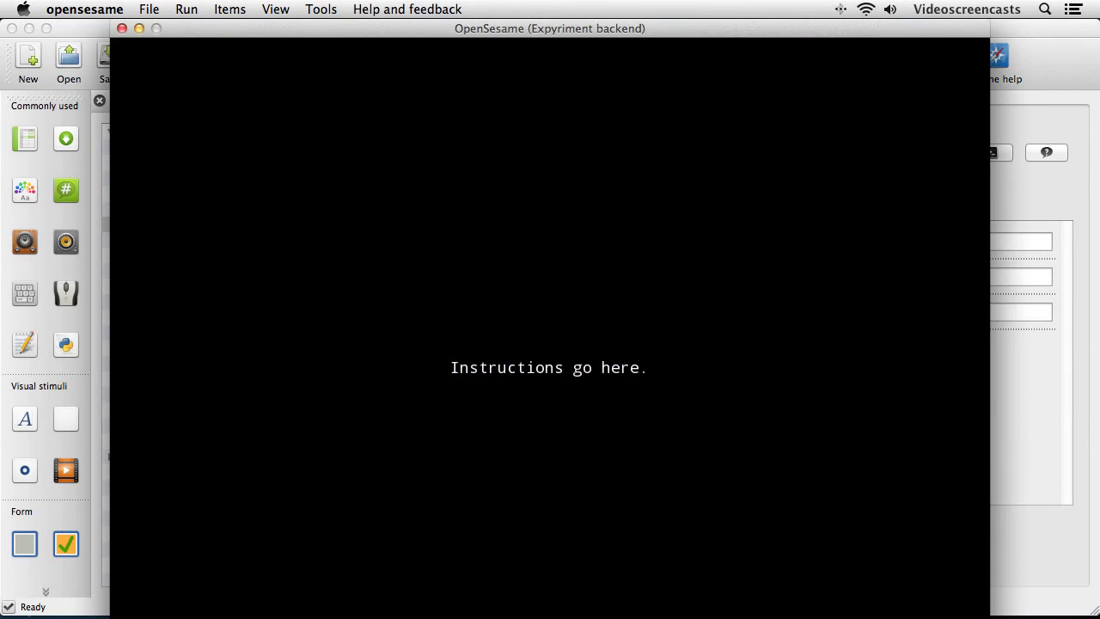
- Go through the instructions, all block screens and the goodbye message, and decline copying the logfile to the file pool
{"action": "key", "text": "space"}
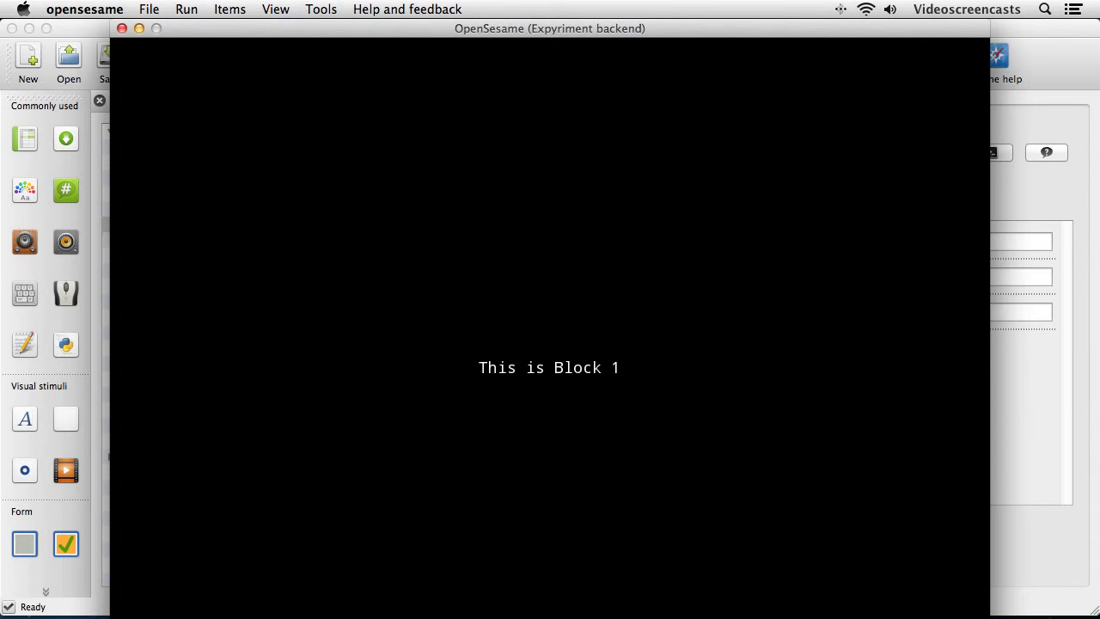
{"action": "key", "text": "space"}
{"action": "key", "text": "space"}
{"action": "key", "text": "space"}
{"action": "key", "text": "space"}
{"action": "key", "text": "space"}
{"action": "key", "text": "space"}
{"action": "key", "text": "space"}
{"action": "key", "text": "space"}
{"action": "key", "text": "space"}
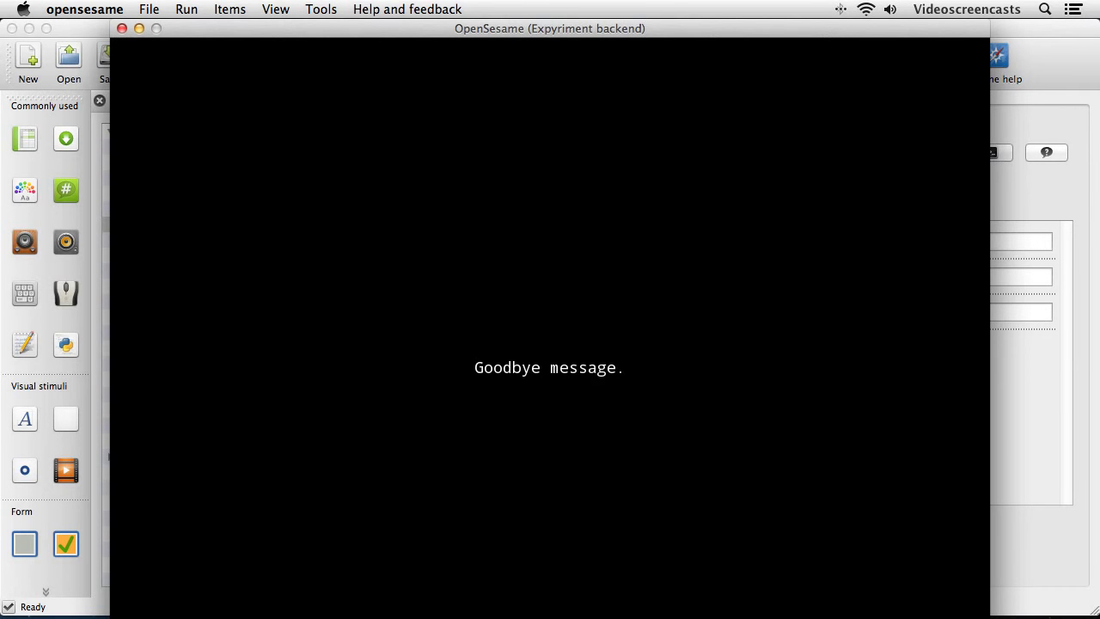
{"action": "key", "text": "space"}
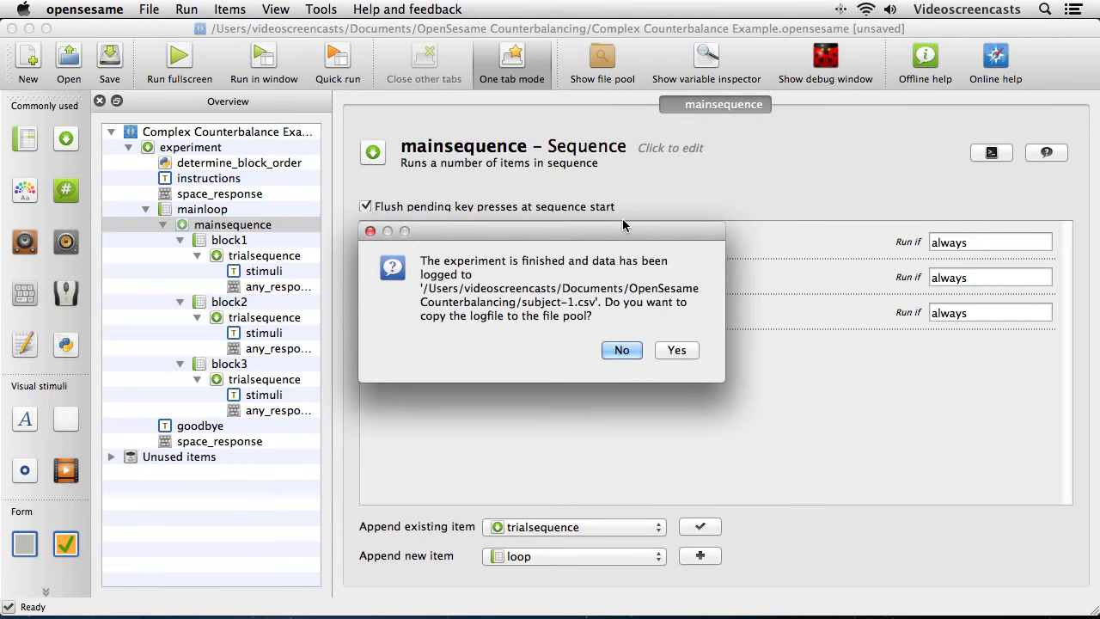
{"action": "left_click", "coordinate": [621, 349]}
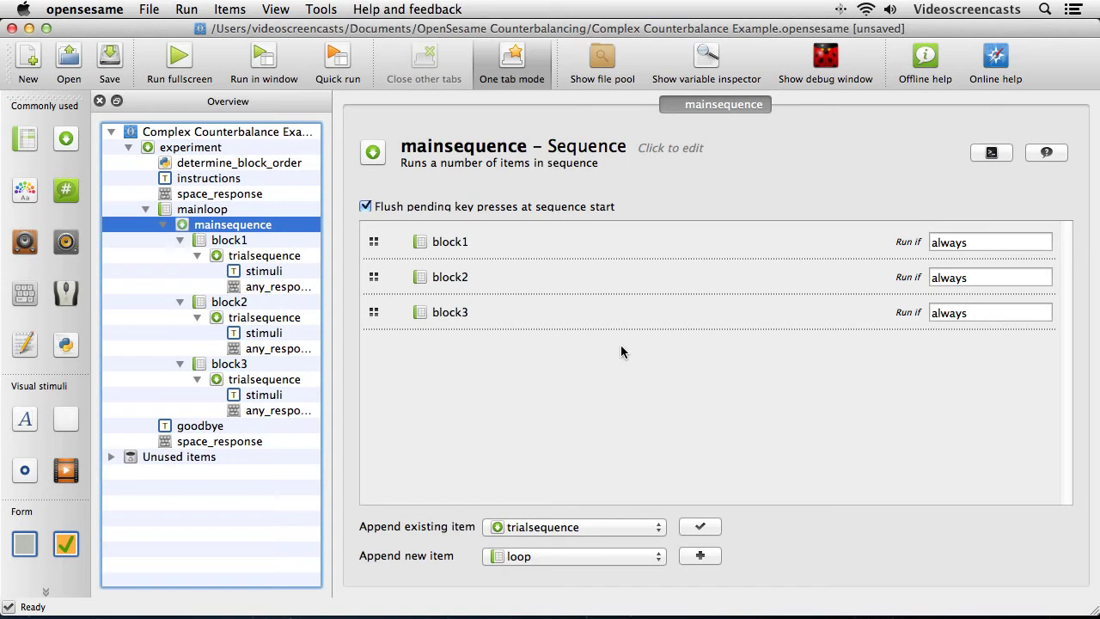
- Show the variable inspector, widen it and its Variable column, and locate the count_mainsequence variable
{"action": "left_click", "coordinate": [705, 55]}
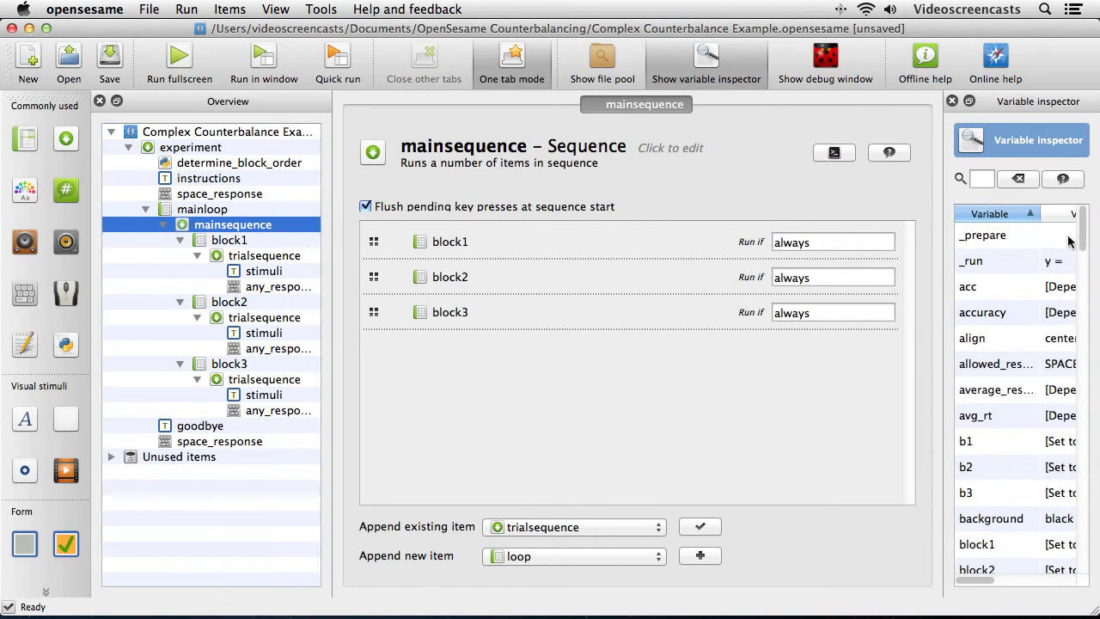
{"action": "left_click_drag", "start_coordinate": [943, 267], "coordinate": [798, 258]}
{"action": "left_click_drag", "start_coordinate": [1083, 253], "coordinate": [1087, 341]}
{"action": "left_click_drag", "start_coordinate": [895, 214], "coordinate": [967, 217]}
{"action": "left_click", "coordinate": [863, 516]}
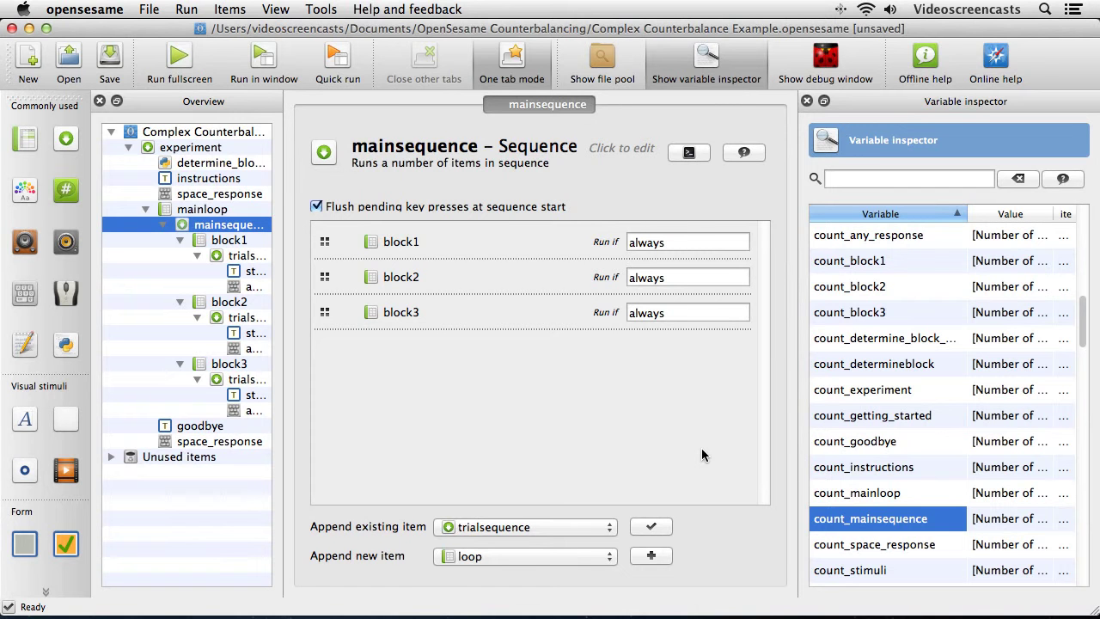
- Replace block1's Run if condition with = and switch to TextEdit to examine the prepared b1 condition
{"action": "left_click_drag", "start_coordinate": [651, 242], "coordinate": [611, 240]}
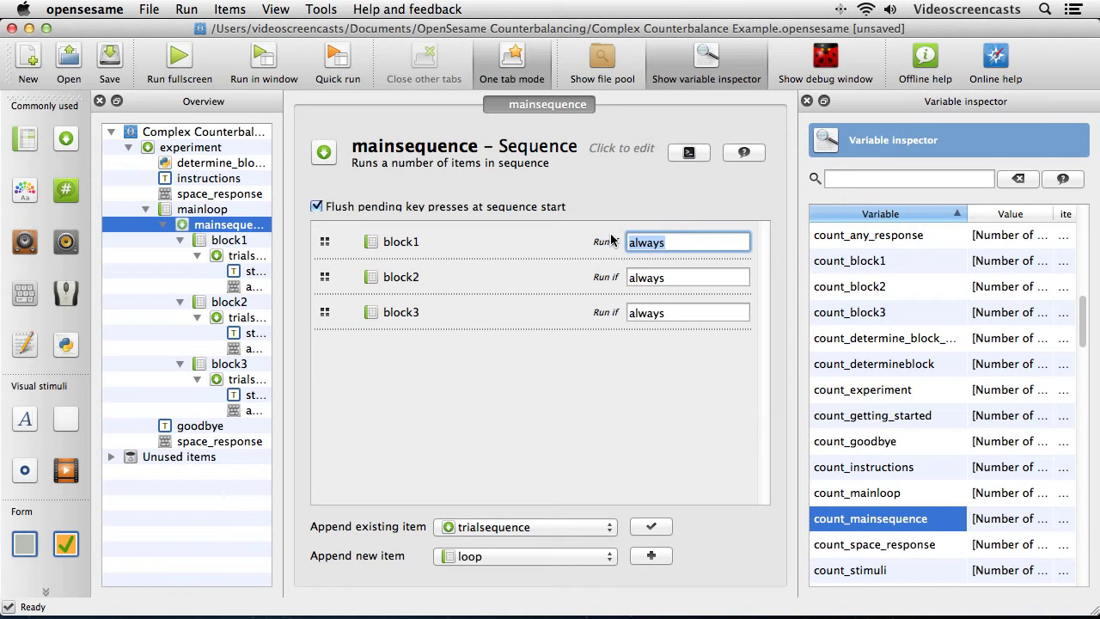
{"action": "type", "text": "="}
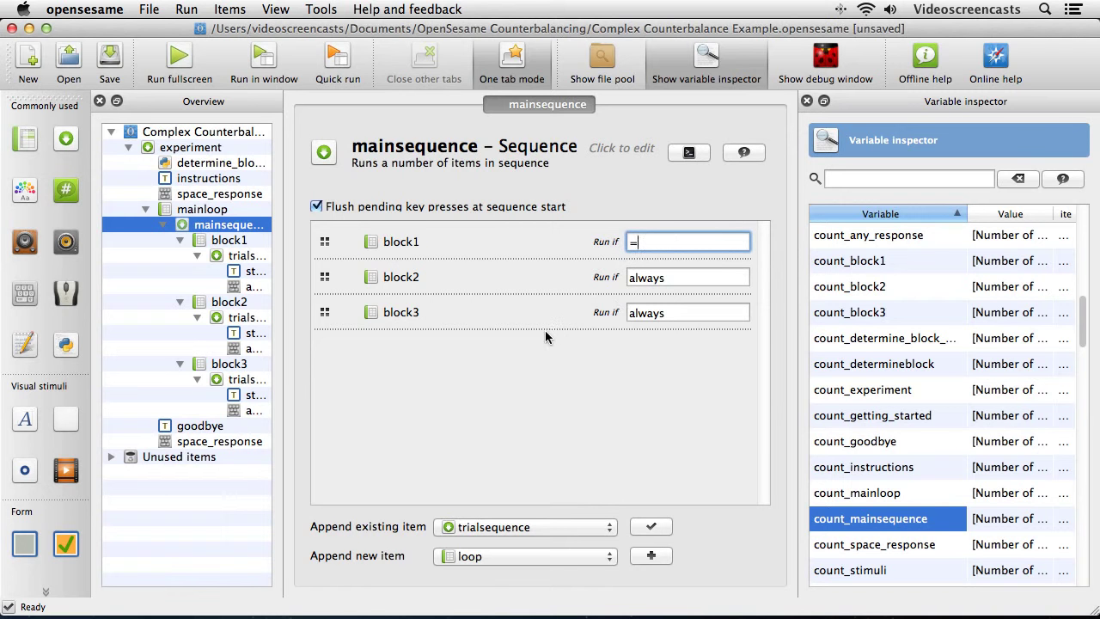
{"action": "key", "text": "super+Tab"}
{"action": "key", "text": "super+Tab"}
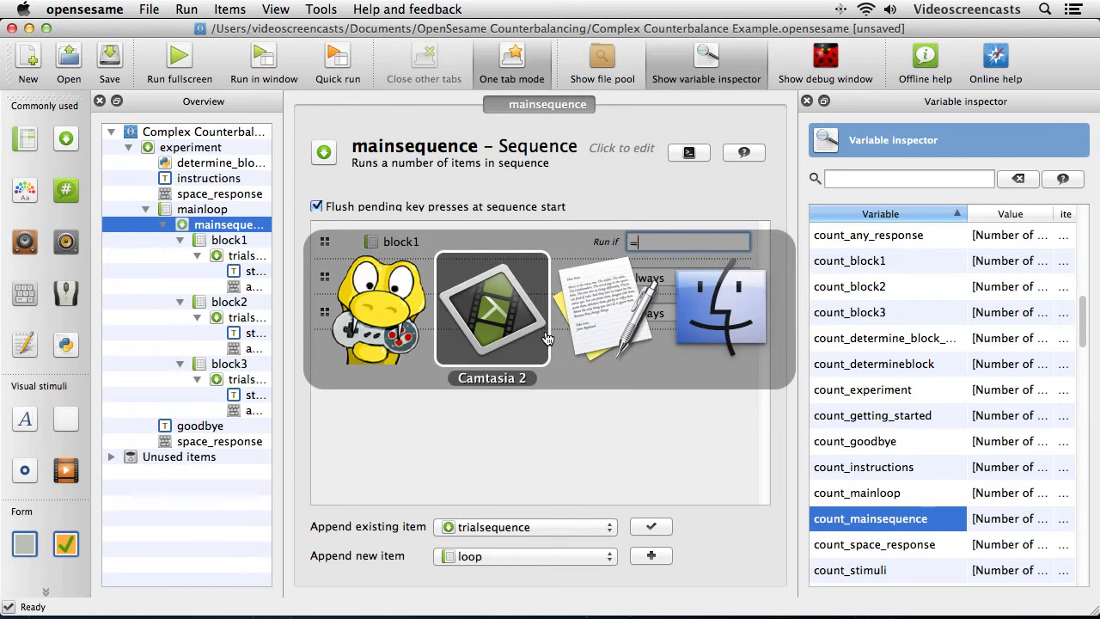
{"action": "left_click_drag", "start_coordinate": [506, 49], "coordinate": [726, 213]}
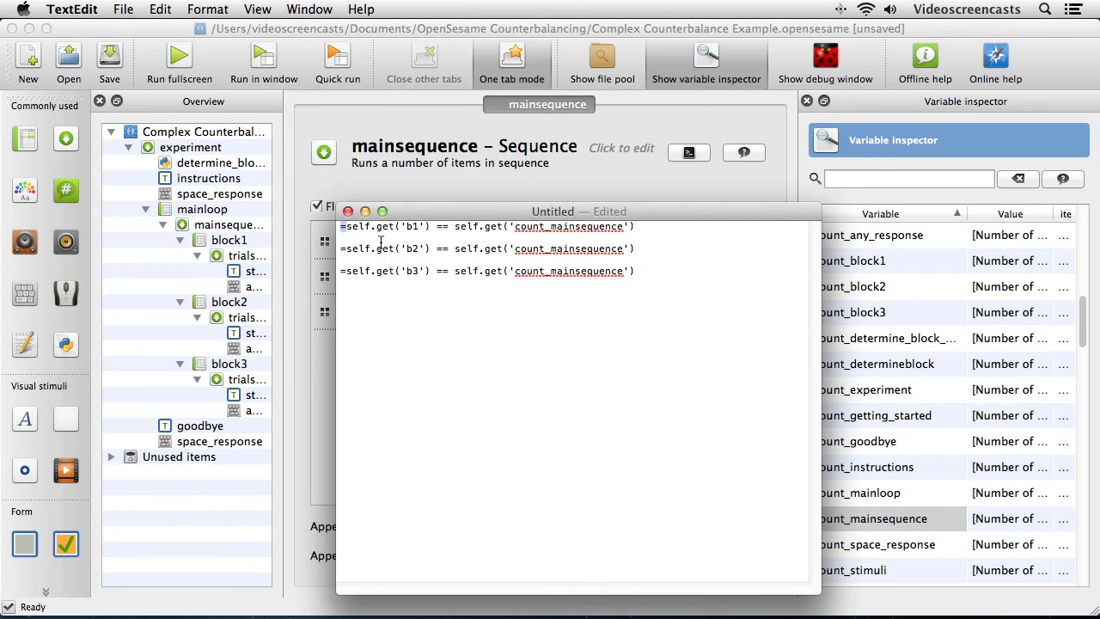
{"action": "left_click_drag", "start_coordinate": [683, 229], "coordinate": [327, 224]}
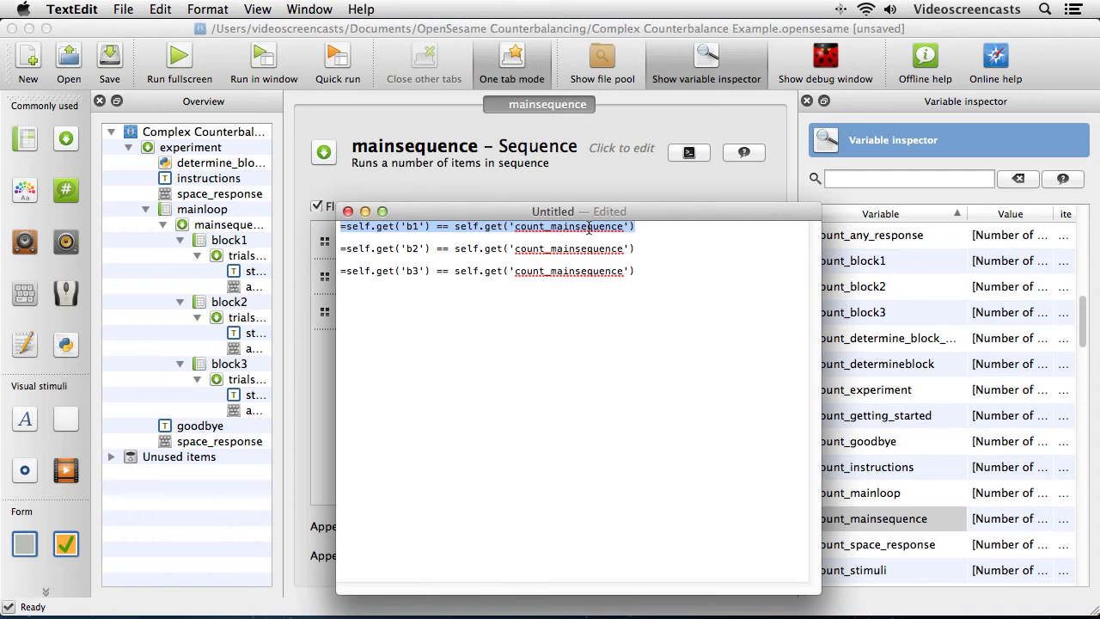
- Return to OpenSesame and examine the b1 assignment in the first branch of the determine_block_order script
{"action": "left_click", "coordinate": [229, 165]}
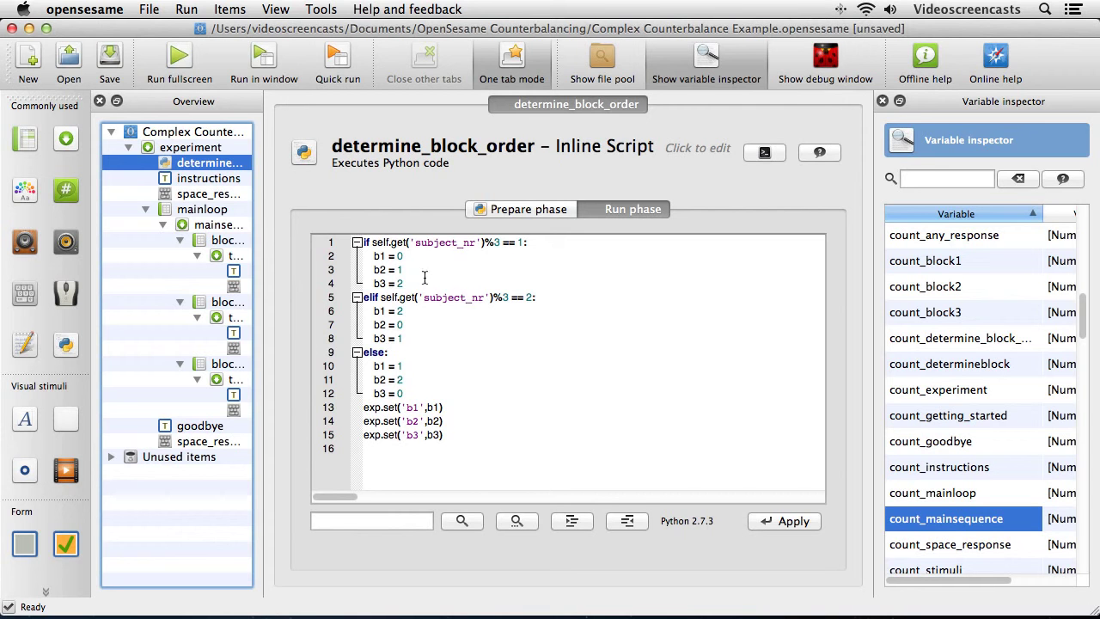
{"action": "left_click", "coordinate": [375, 256]}
{"action": "left_click_drag", "start_coordinate": [375, 256], "coordinate": [404, 256]}
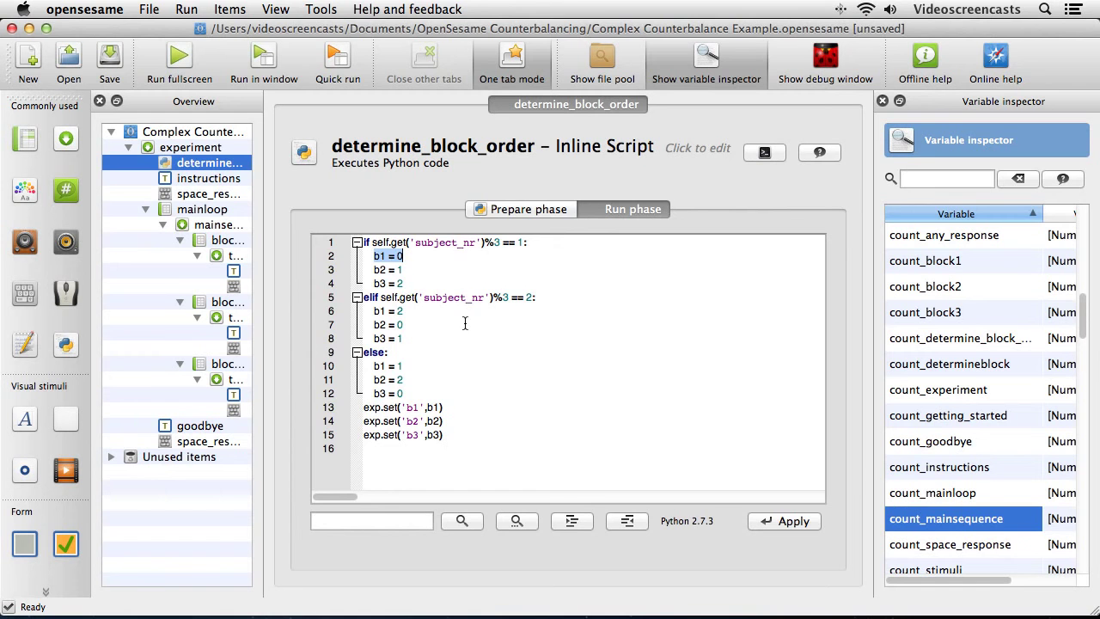
- Switch to TextEdit, place its window beside the script, and examine the b2 and b3 conditions
{"action": "key", "text": "super+Tab"}
{"action": "left_click_drag", "start_coordinate": [663, 212], "coordinate": [972, 112]}
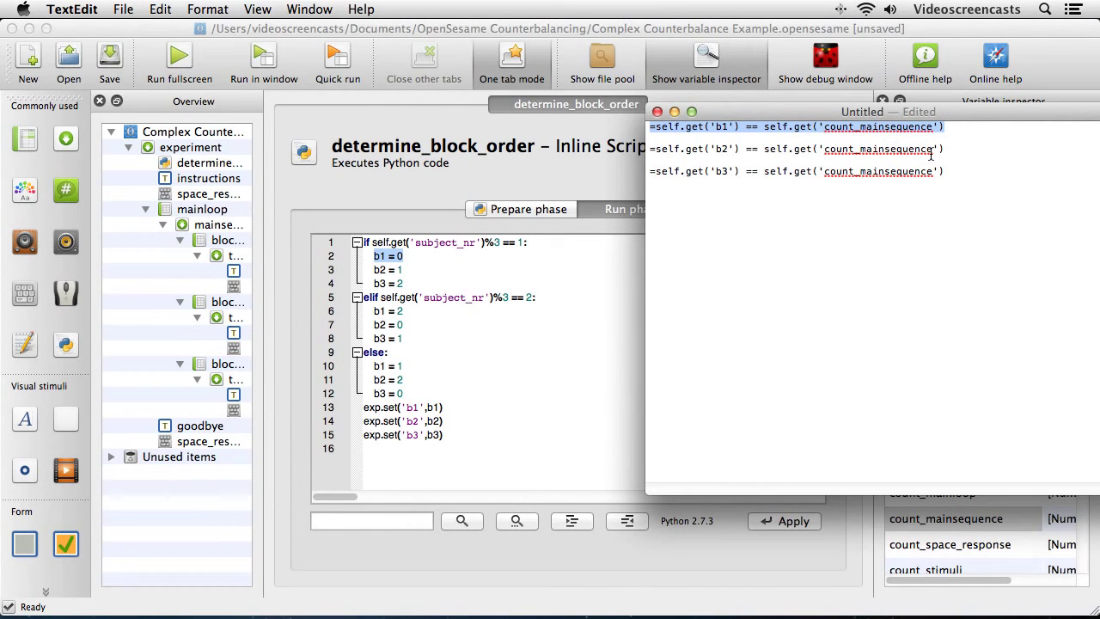
{"action": "left_click_drag", "start_coordinate": [952, 149], "coordinate": [612, 140]}
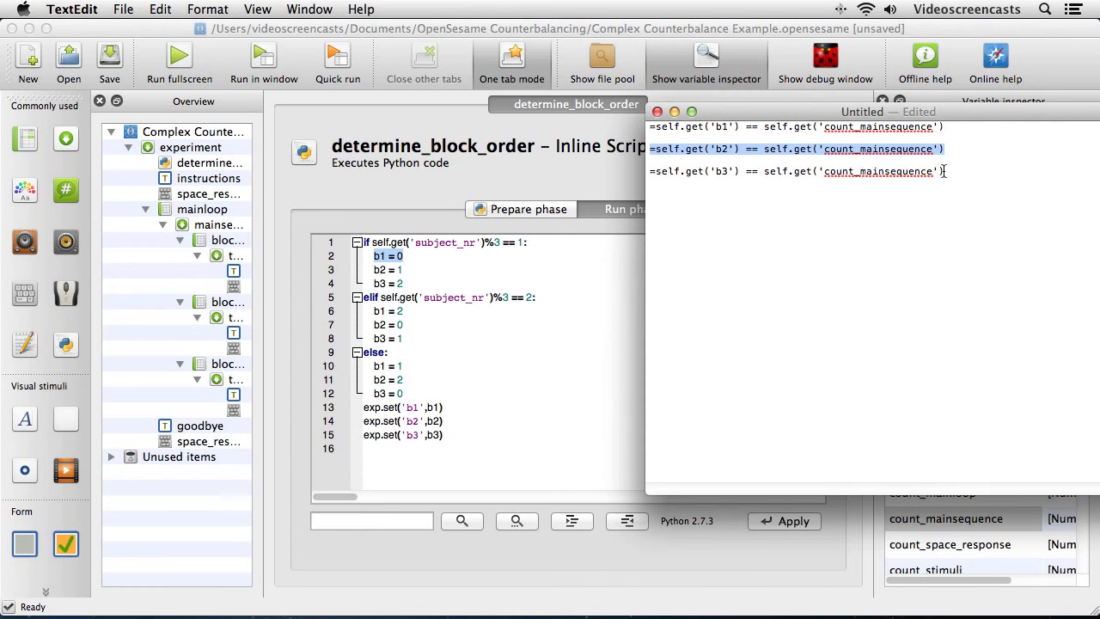
{"action": "left_click_drag", "start_coordinate": [949, 171], "coordinate": [649, 171]}
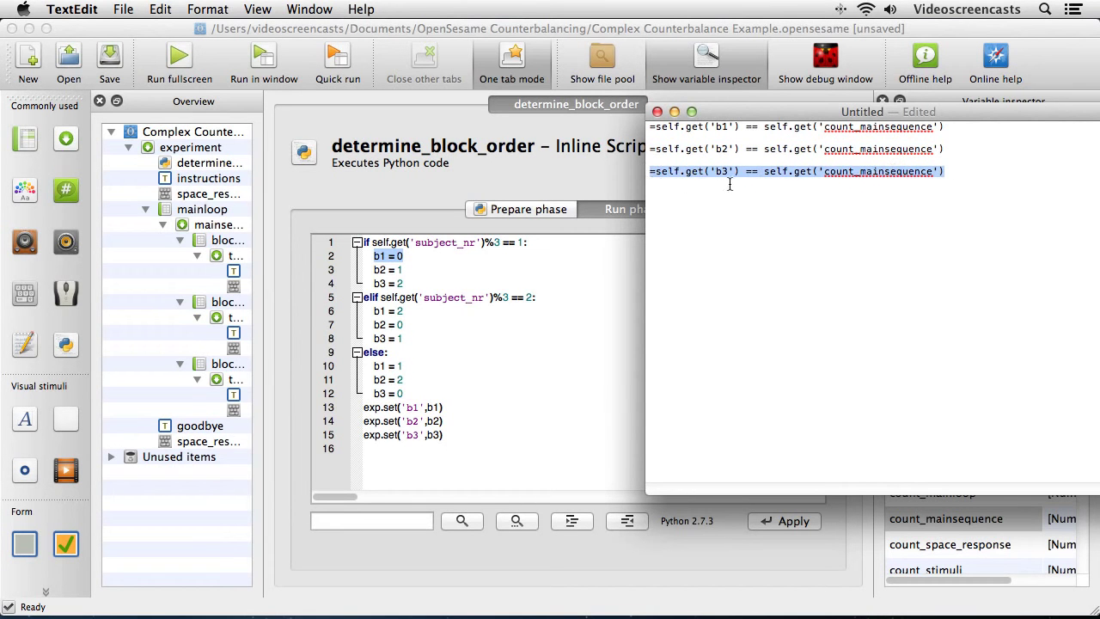
{"action": "left_click", "coordinate": [782, 162]}
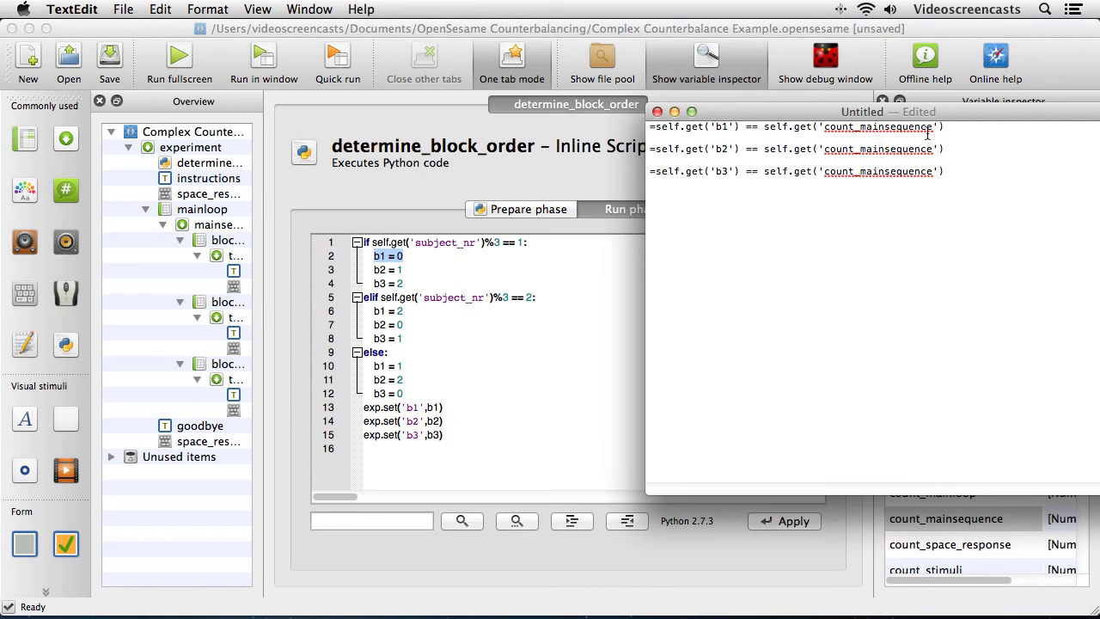
- Copy the b1 condition into block1's Run if in mainsequence as =self.get('b1') == self.get('count_mainsequence'), hiding the variable inspector
{"action": "left_click_drag", "start_coordinate": [947, 127], "coordinate": [630, 126]}
{"action": "key", "text": "super+c"}
{"action": "left_click", "coordinate": [206, 225]}
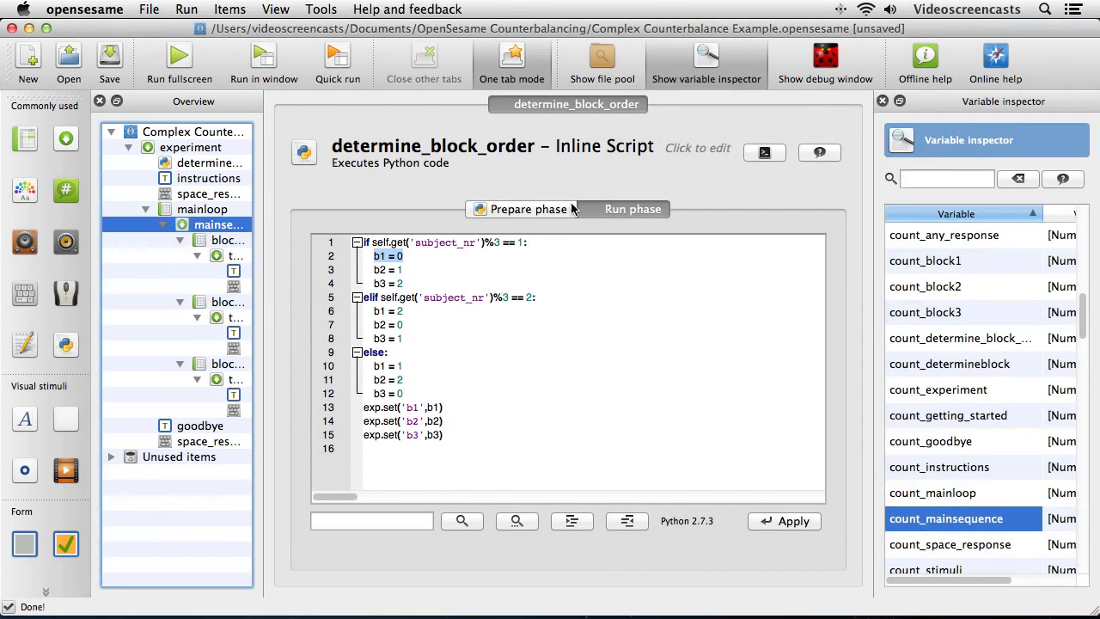
{"action": "left_click", "coordinate": [189, 227]}
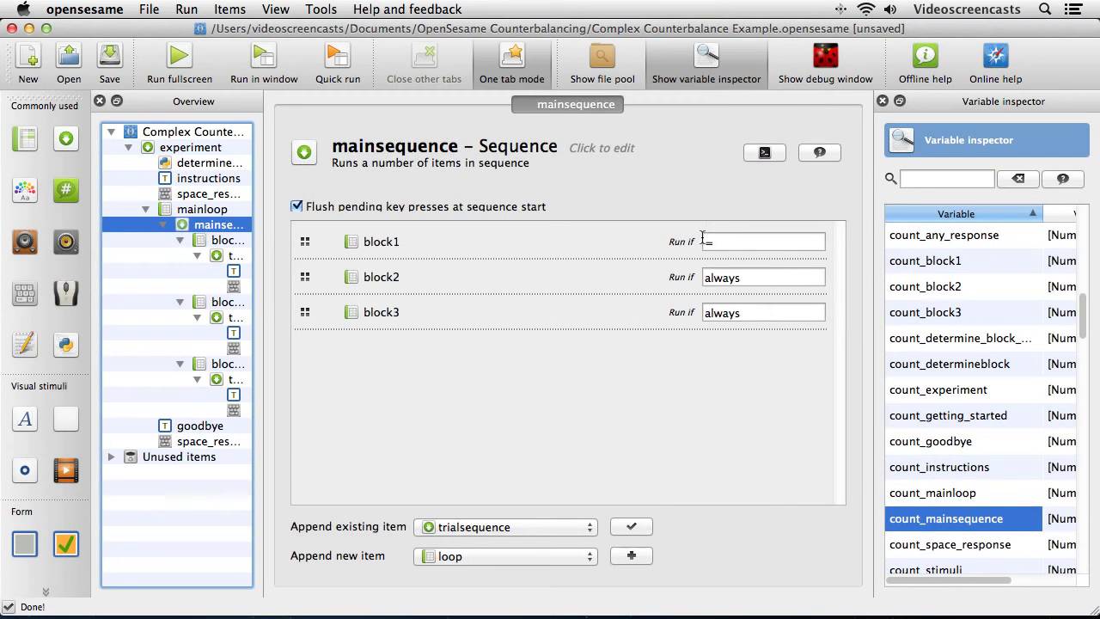
{"action": "left_click", "coordinate": [706, 59]}
{"action": "left_click", "coordinate": [938, 248]}
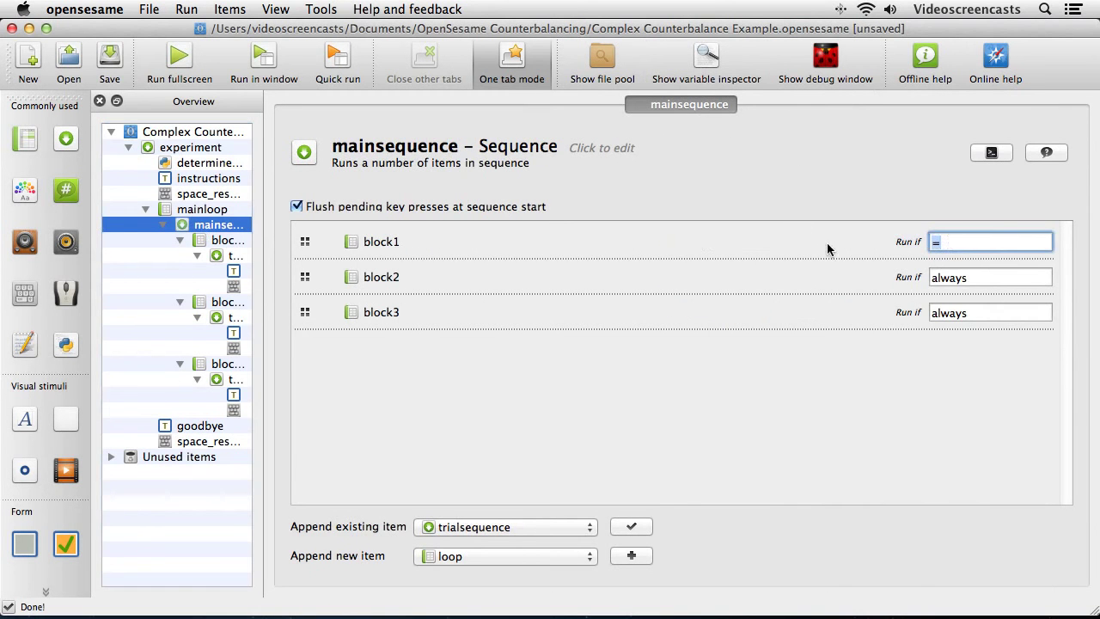
{"action": "right_click", "coordinate": [951, 242]}
{"action": "left_click", "coordinate": [934, 325]}
- Copy the prepared b2 condition from TextEdit into block2's Run if as =self.get('b2') == self.get('count_mainsequence')
{"action": "left_click", "coordinate": [968, 275]}
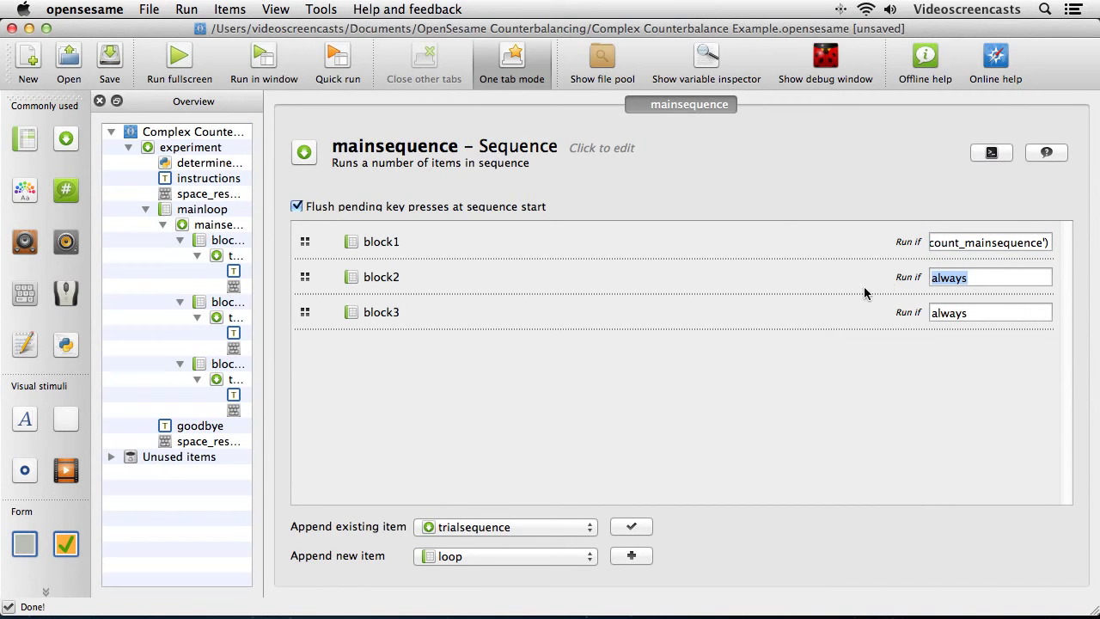
{"action": "key", "text": "super+Tab"}
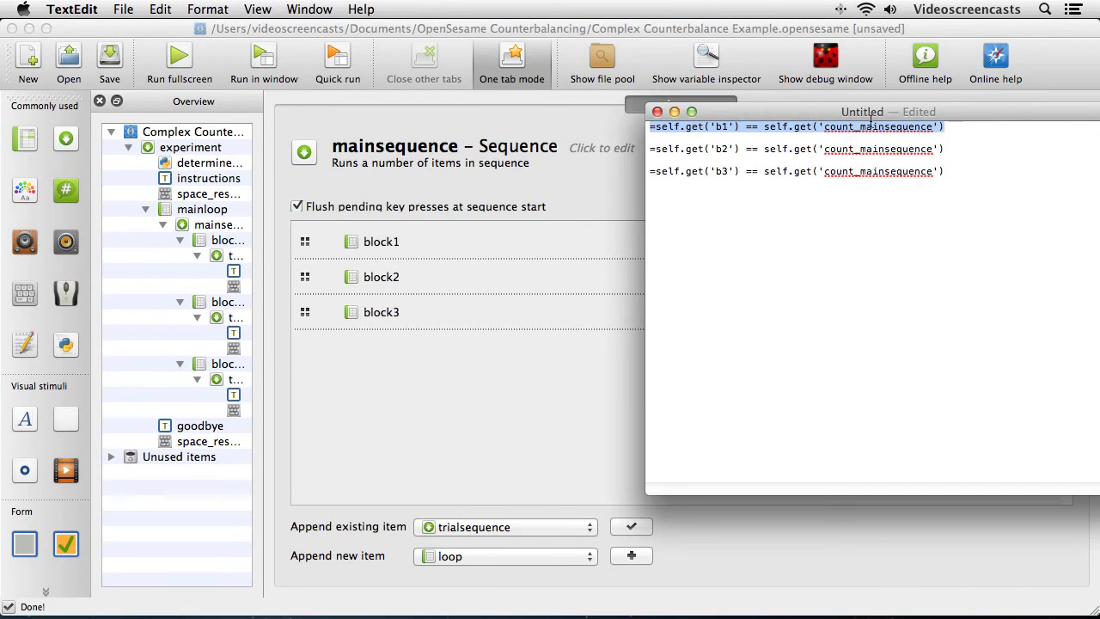
{"action": "left_click_drag", "start_coordinate": [949, 149], "coordinate": [629, 150]}
{"action": "key", "text": "super+c"}
{"action": "left_click", "coordinate": [779, 31]}
{"action": "left_click", "coordinate": [978, 277]}
{"action": "left_click_drag", "start_coordinate": [978, 277], "coordinate": [905, 275]}
{"action": "right_click", "coordinate": [939, 277]}
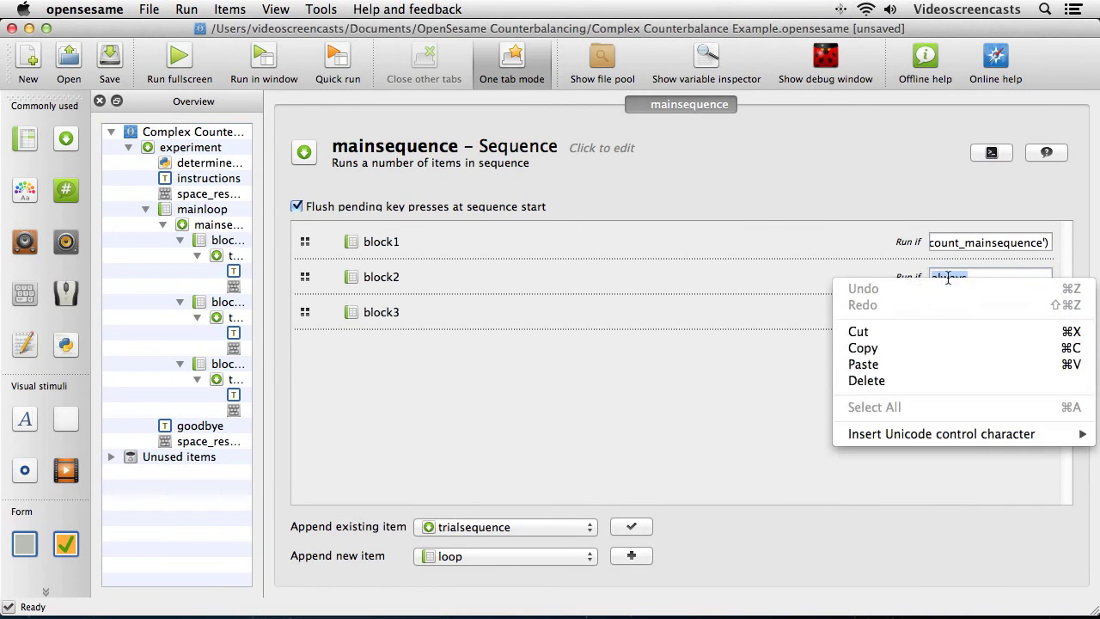
{"action": "left_click", "coordinate": [921, 368]}
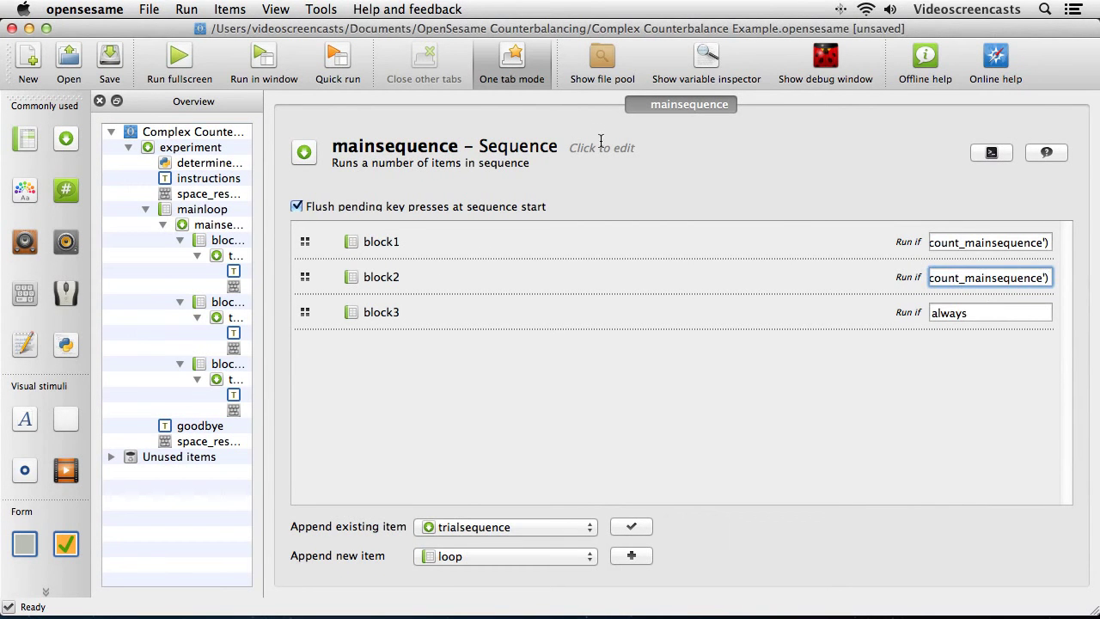
- Copy the prepared b3 condition from TextEdit into block3's Run if as =self.get('b3') == self.get('count_mainsequence')
{"action": "key", "text": "super+Tab"}
{"action": "left_click_drag", "start_coordinate": [960, 170], "coordinate": [640, 170]}
{"action": "key", "text": "super+c"}
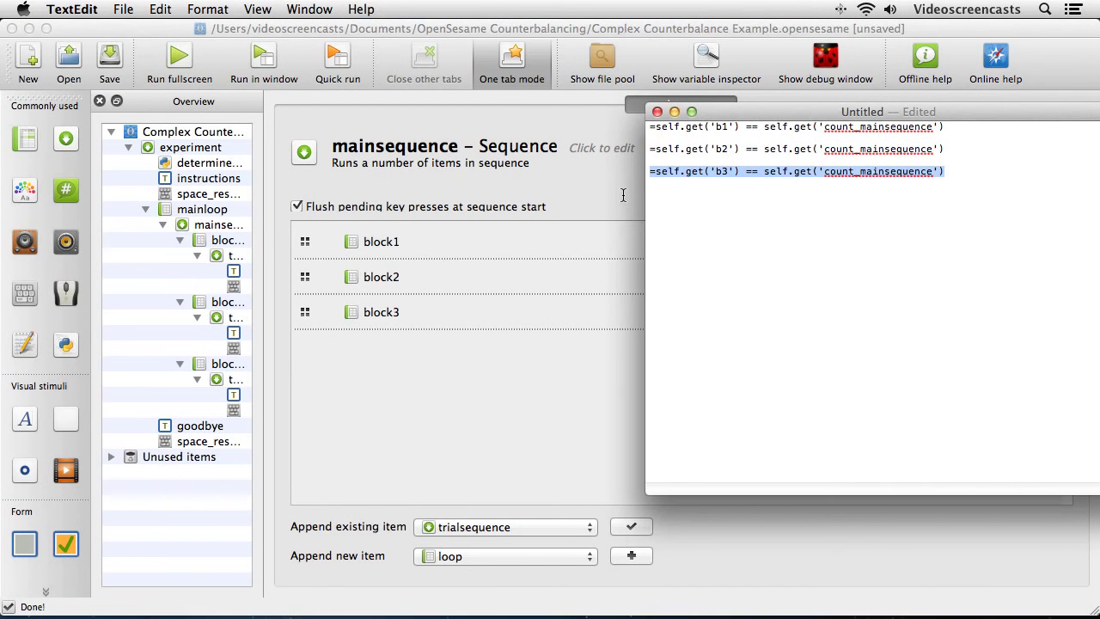
{"action": "key", "text": "super+Tab"}
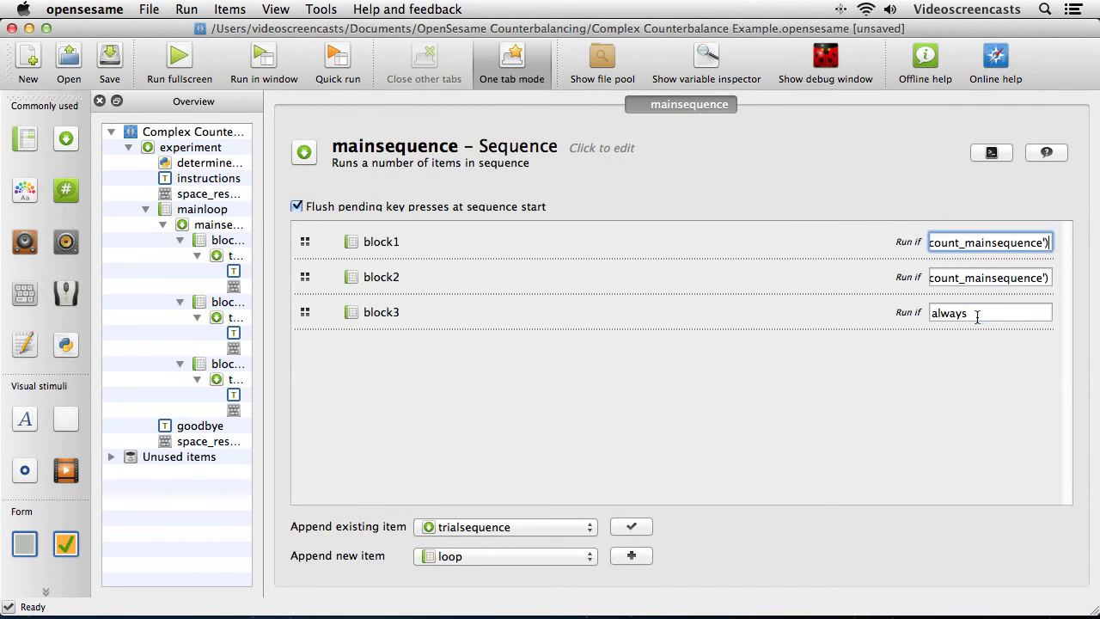
{"action": "double_click", "coordinate": [974, 315]}
{"action": "right_click", "coordinate": [943, 315]}
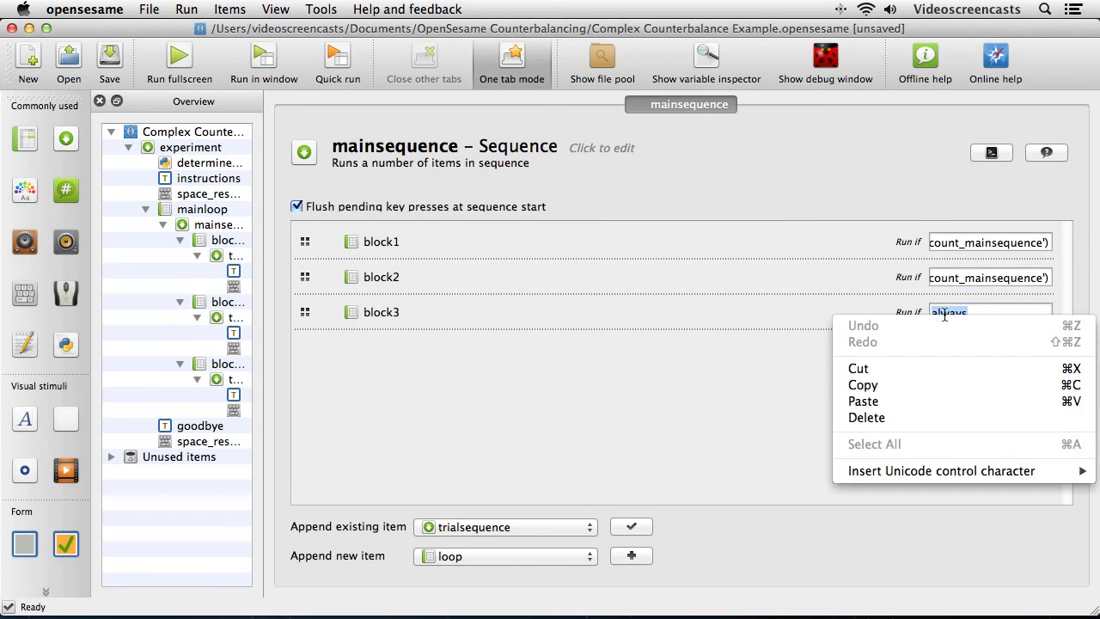
{"action": "left_click", "coordinate": [931, 401]}
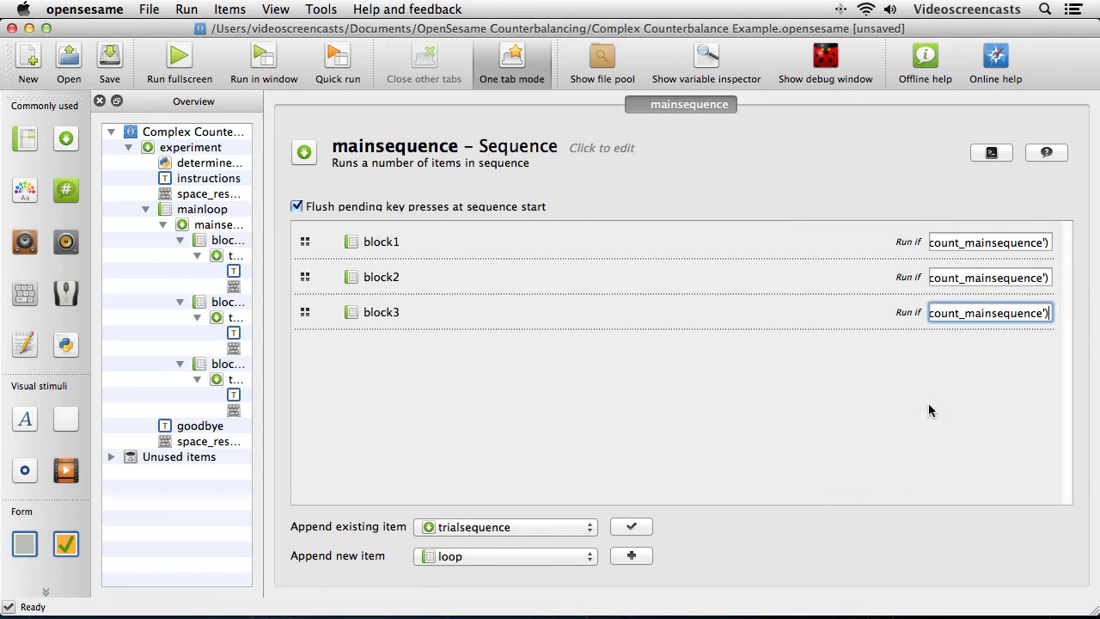
- Examine the full Run if conditions of block1, block2 and block3 in mainsequence
{"action": "left_click", "coordinate": [952, 281]}
{"action": "key", "text": "Home"}
{"action": "key", "text": "shift+Tab"}
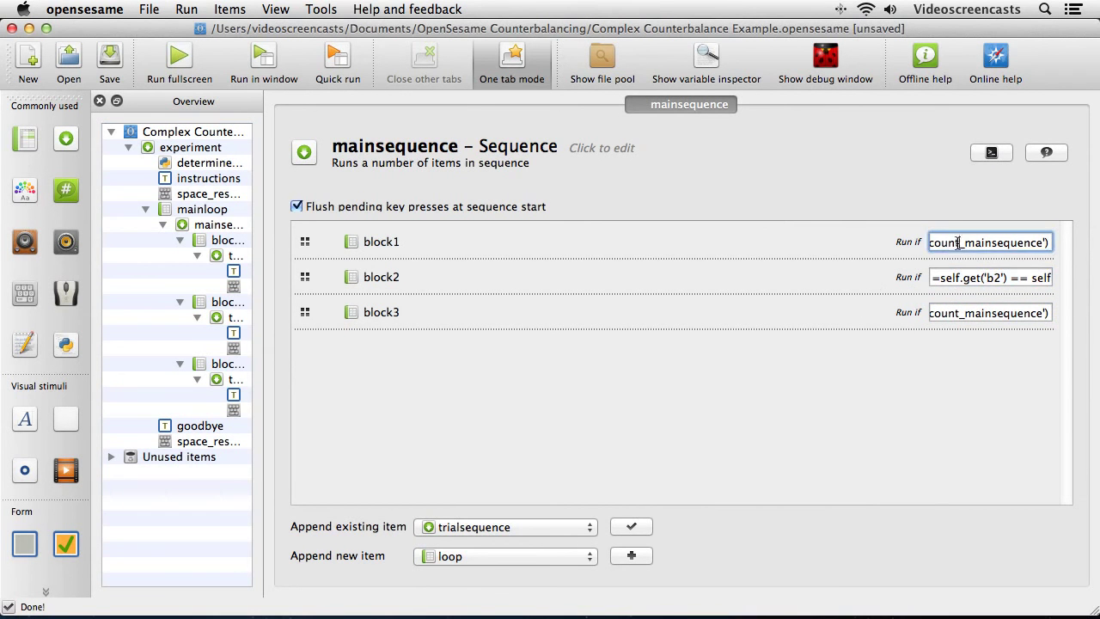
{"action": "key", "text": "shift+Home"}
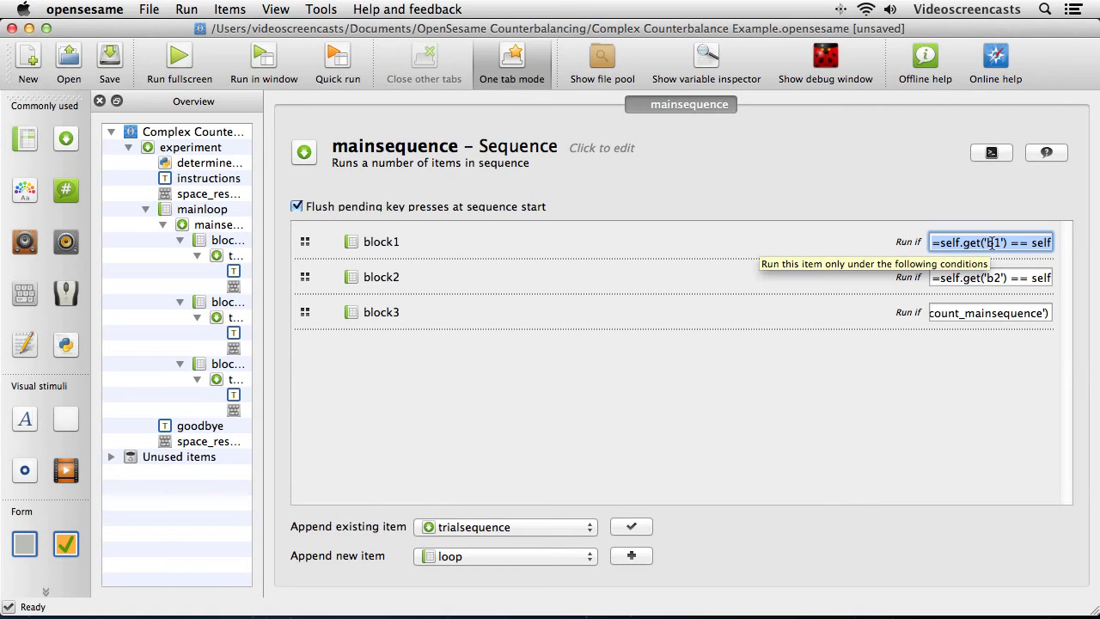
{"action": "left_click_drag", "start_coordinate": [1033, 243], "coordinate": [1083, 245]}
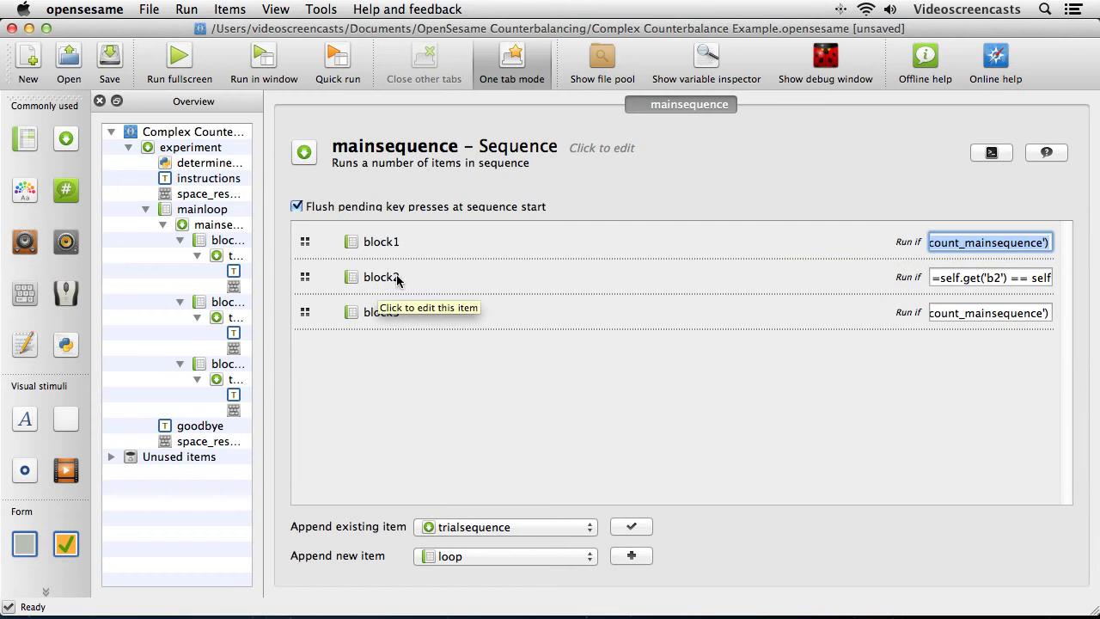
{"action": "left_click", "coordinate": [995, 277]}
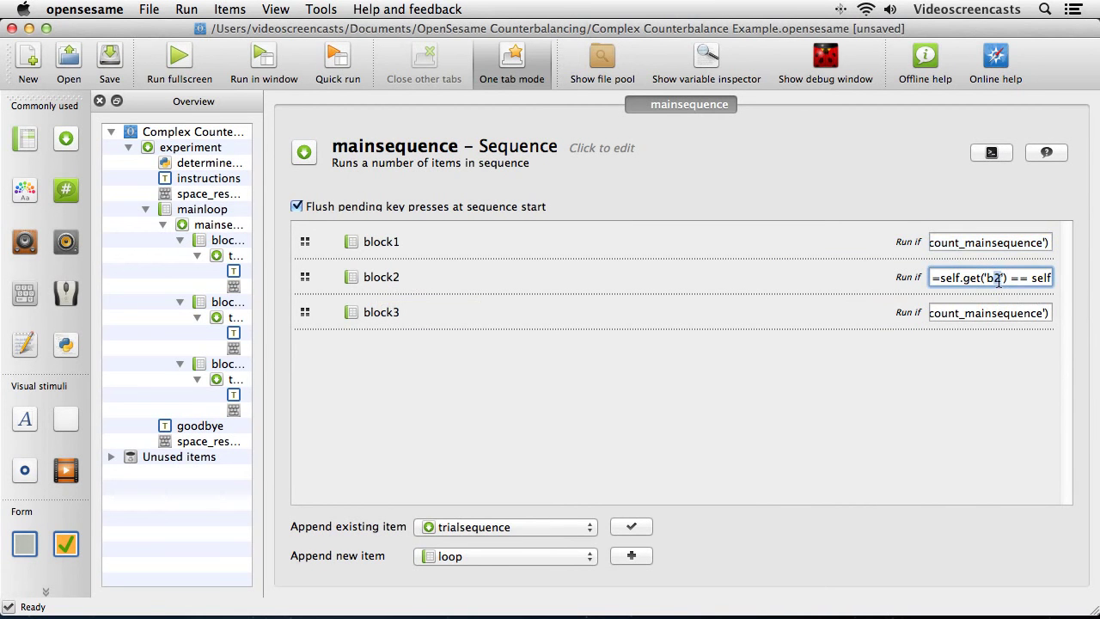
{"action": "left_click_drag", "start_coordinate": [1029, 278], "coordinate": [1088, 279]}
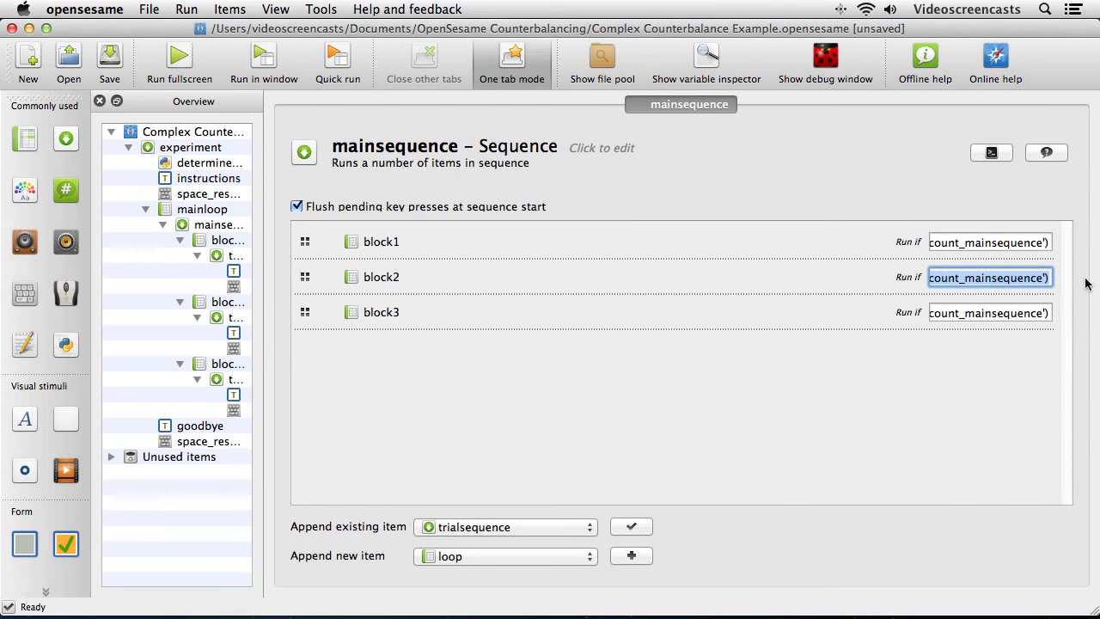
{"action": "left_click", "coordinate": [1004, 278]}
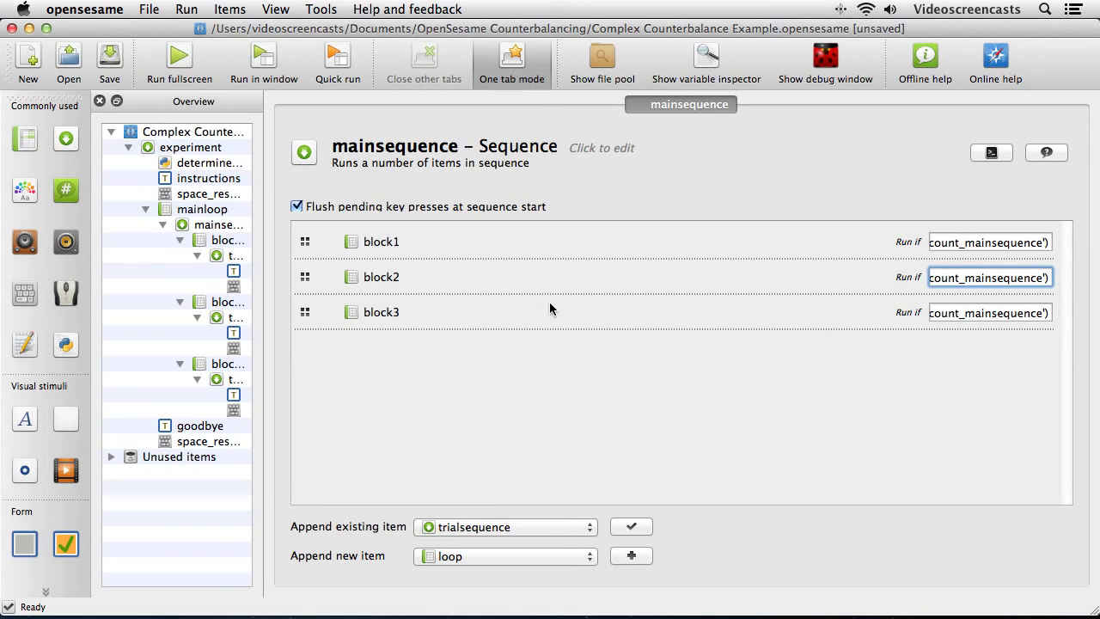
{"action": "left_click_drag", "start_coordinate": [942, 277], "coordinate": [896, 273]}
{"action": "left_click", "coordinate": [989, 278]}
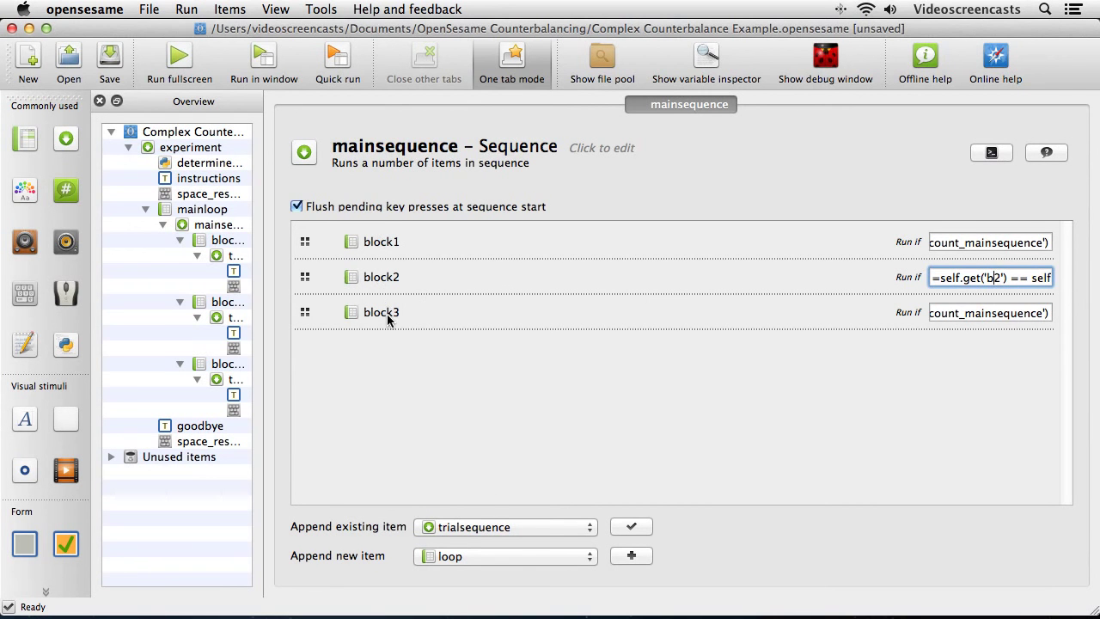
{"action": "left_click_drag", "start_coordinate": [961, 314], "coordinate": [891, 316]}
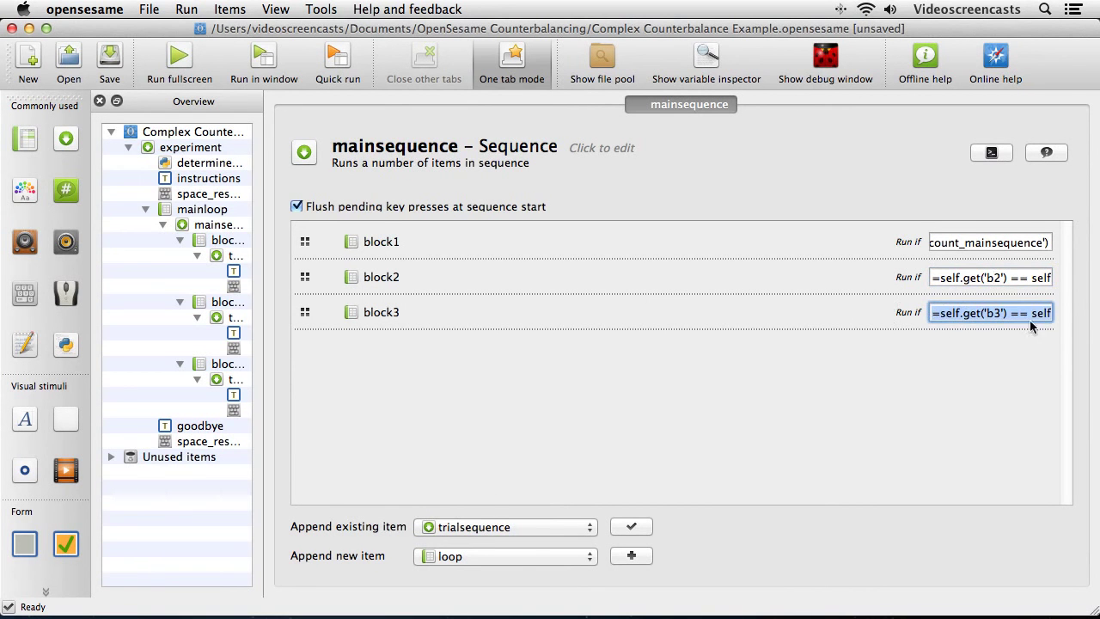
{"action": "left_click", "coordinate": [995, 313]}
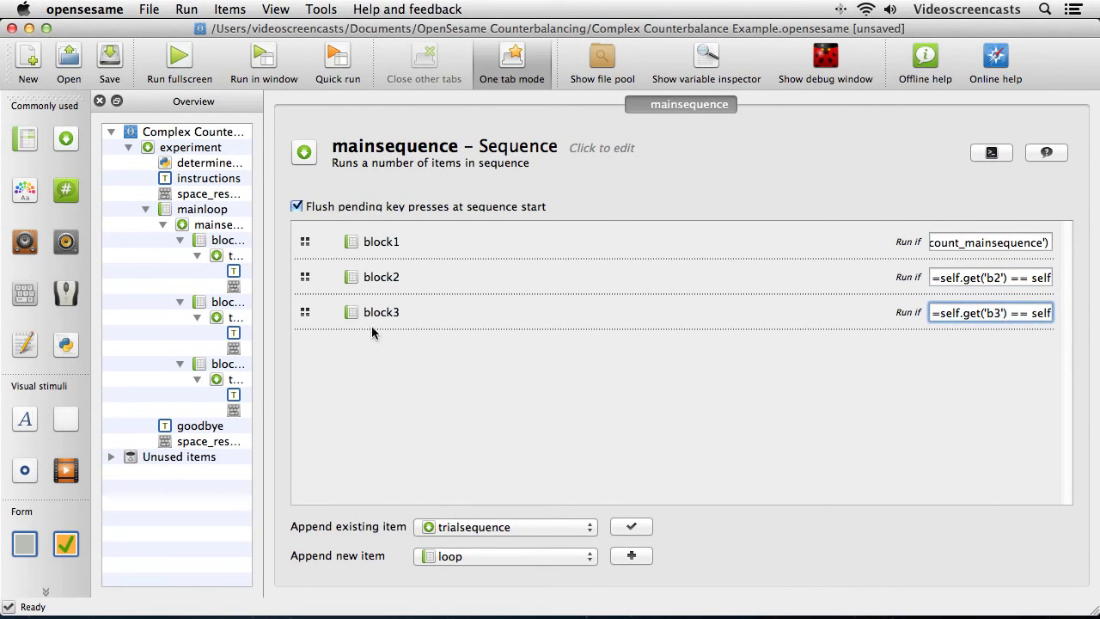
{"action": "left_click_drag", "start_coordinate": [1017, 320], "coordinate": [1049, 314]}
{"action": "left_click", "coordinate": [1011, 314]}
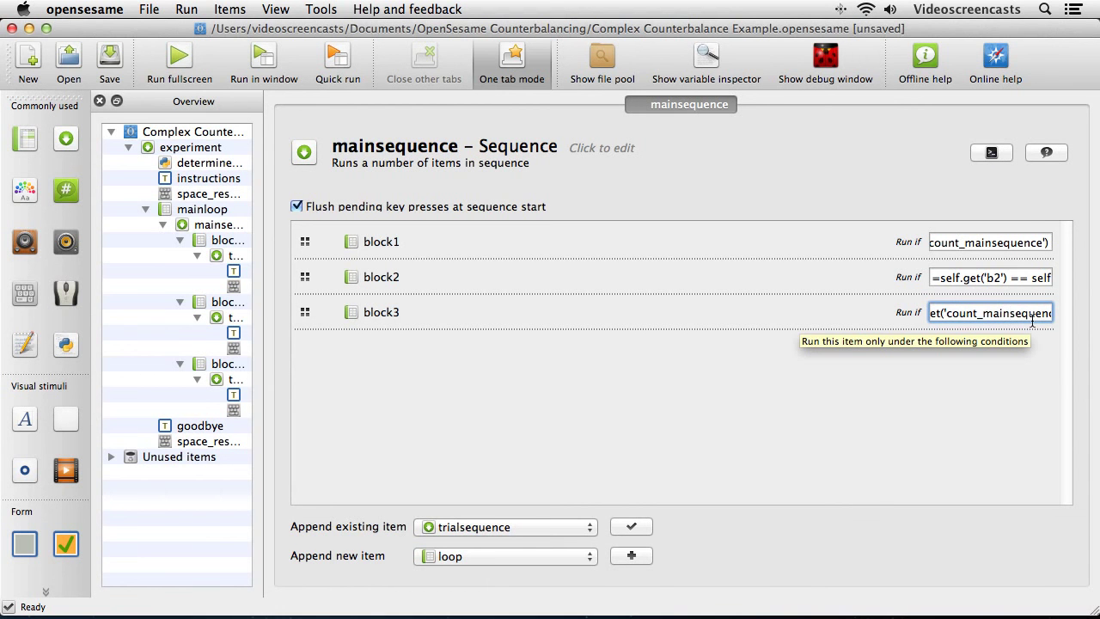
- Run the experiment in a window as subject number 1, replacing the subject-1.csv logfile, without copying the log to the file pool
{"action": "left_click", "coordinate": [264, 69]}
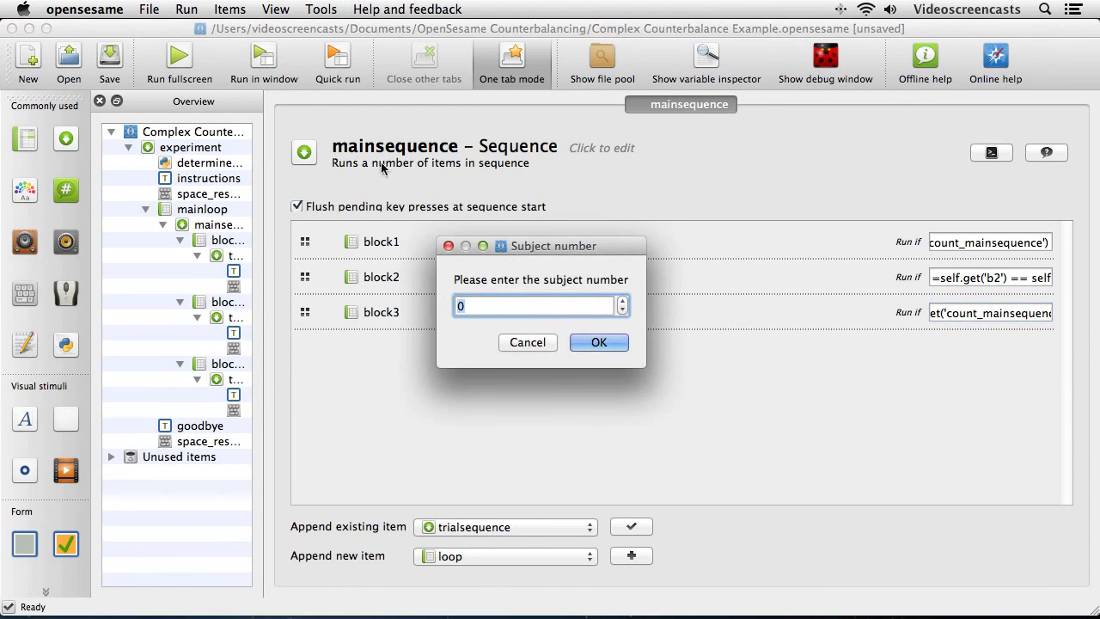
{"action": "left_click", "coordinate": [622, 301]}
{"action": "left_click", "coordinate": [607, 346]}
{"action": "left_click", "coordinate": [599, 342]}
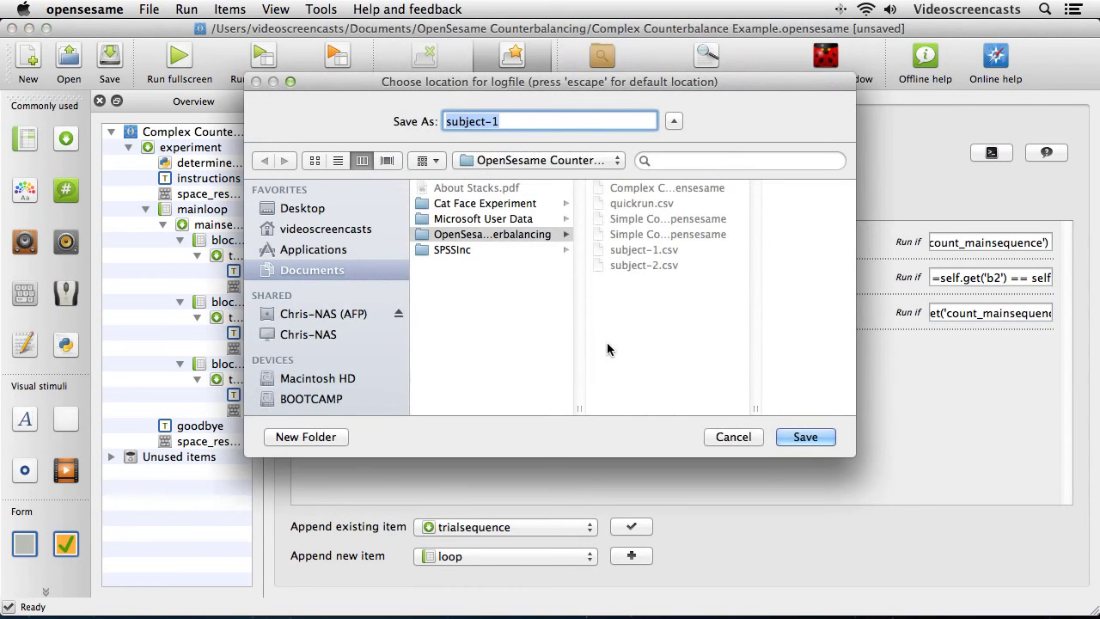
{"action": "left_click", "coordinate": [804, 436]}
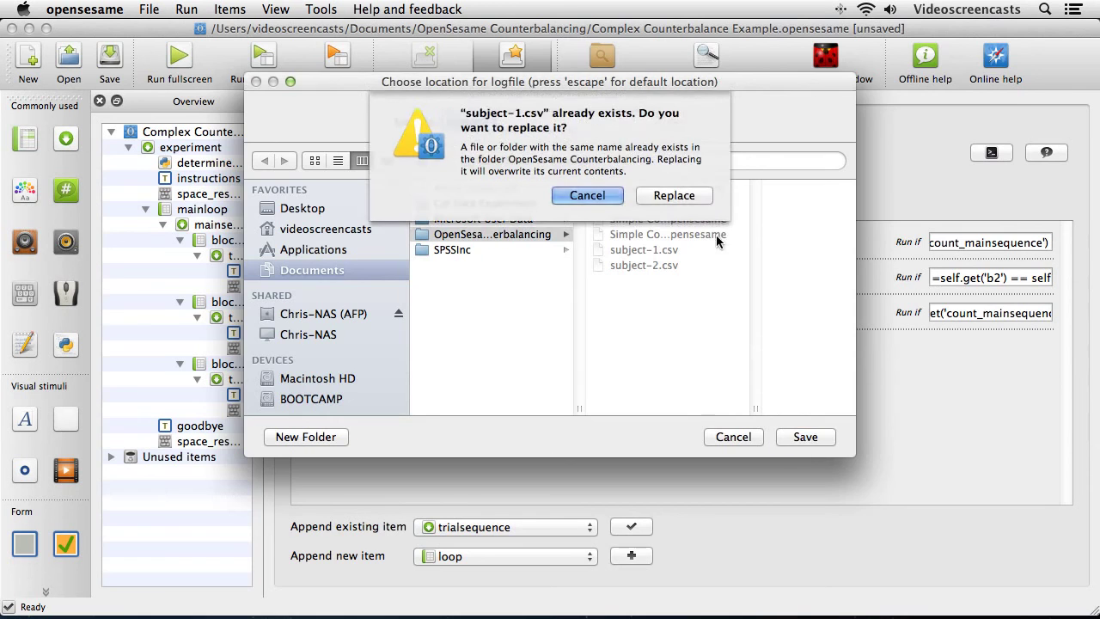
{"action": "key", "text": "Return"}
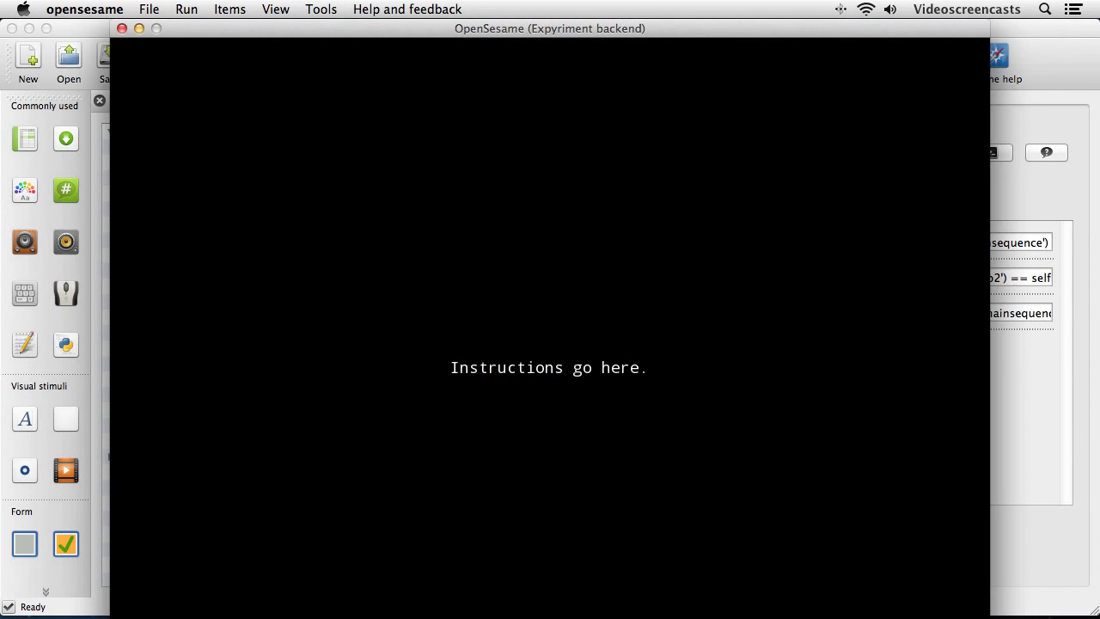
{"action": "key", "text": "space"}
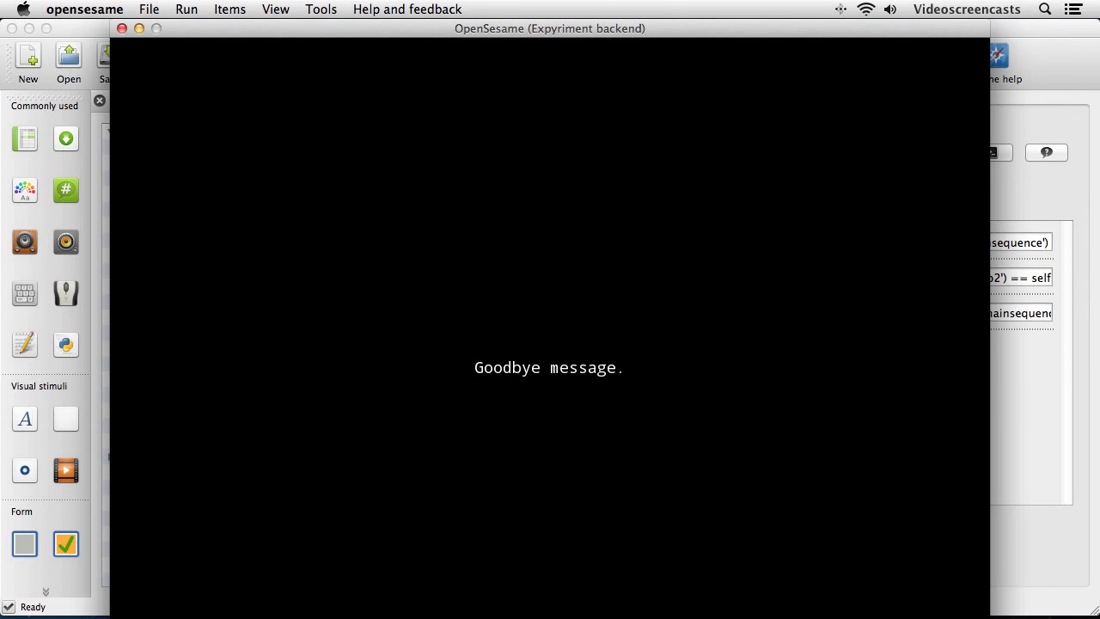
{"action": "key", "text": "space"}
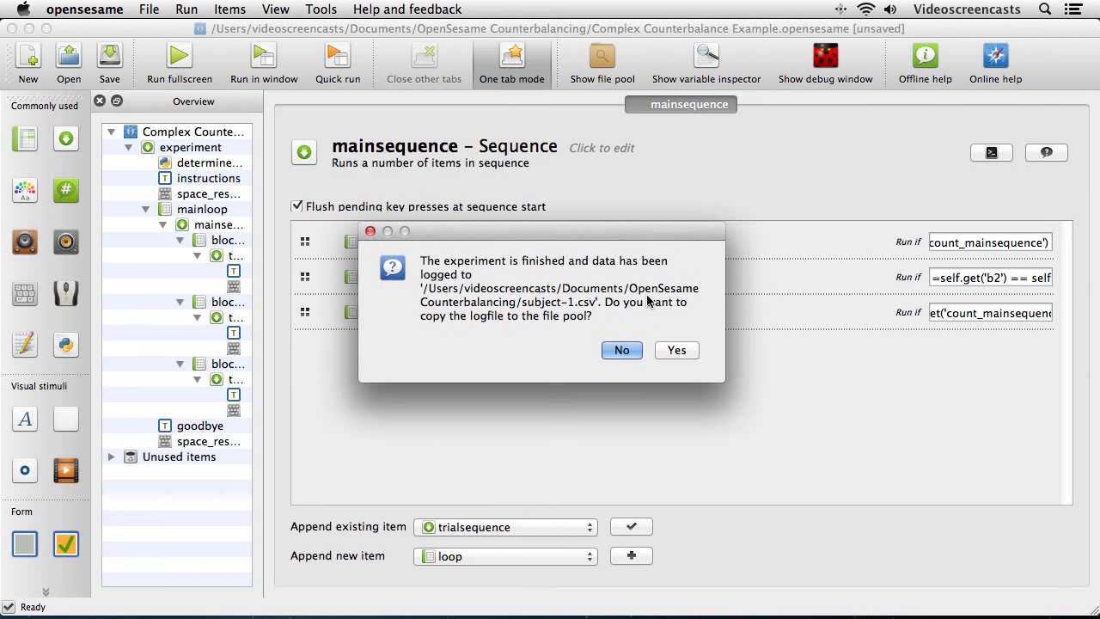
{"action": "left_click", "coordinate": [622, 350]}
- Run the experiment in a window as subject number 2, replacing logfile subject-2.csv, and decline copying it to the file pool
{"action": "left_click", "coordinate": [272, 60]}
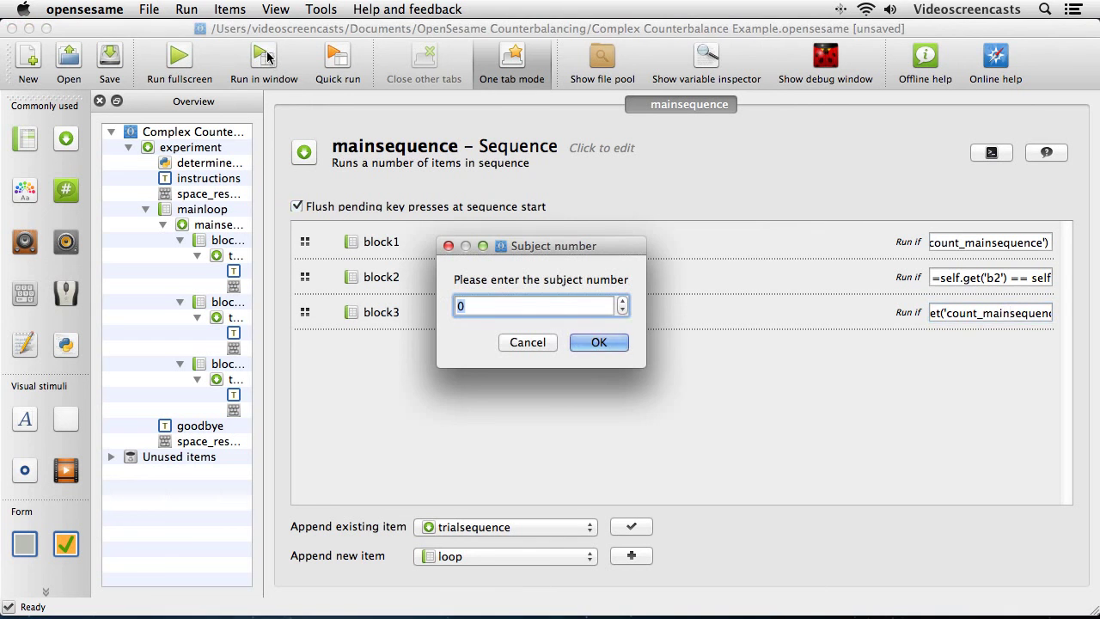
{"action": "left_click", "coordinate": [623, 301]}
{"action": "left_click", "coordinate": [623, 300]}
{"action": "left_click", "coordinate": [603, 344]}
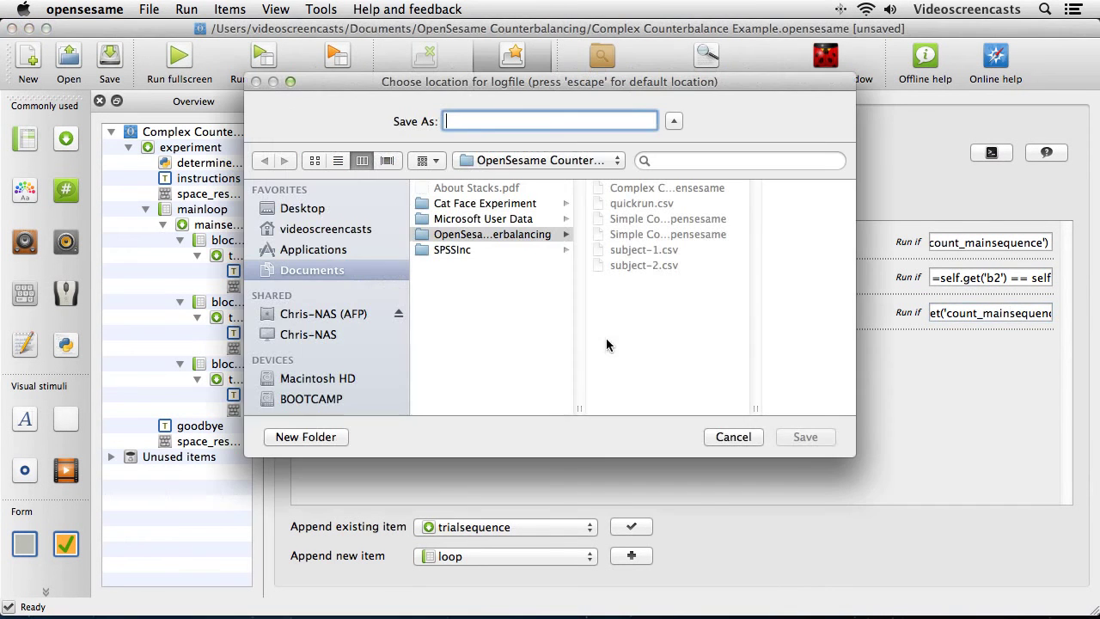
{"action": "type", "text": "subject"}
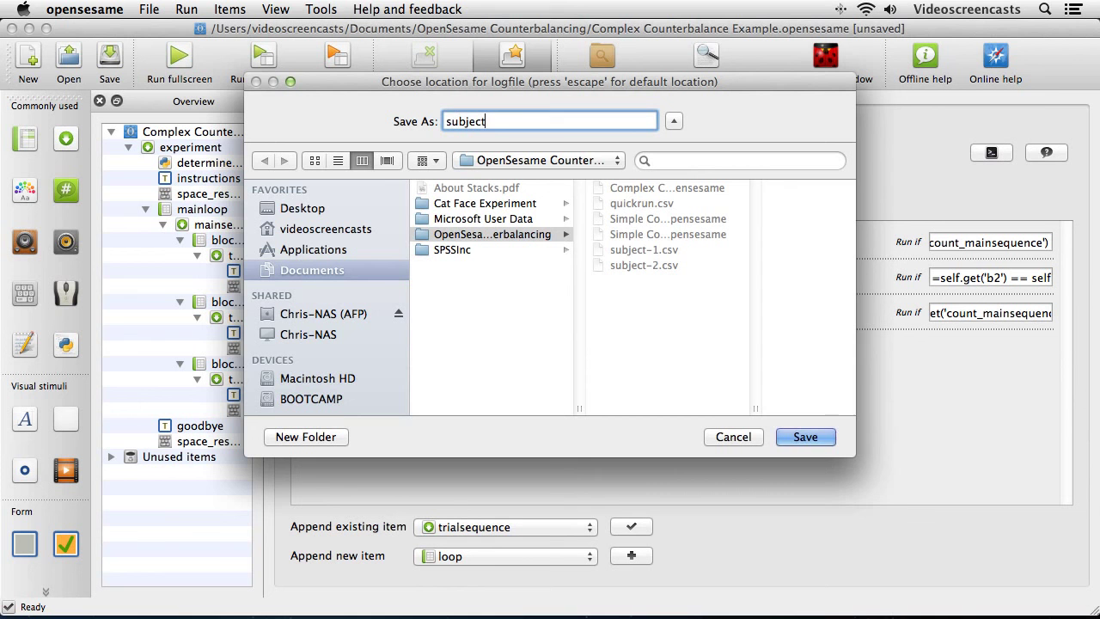
{"action": "type", "text": "-2.csv"}
{"action": "key", "text": "Return"}
{"action": "left_click", "coordinate": [673, 195]}
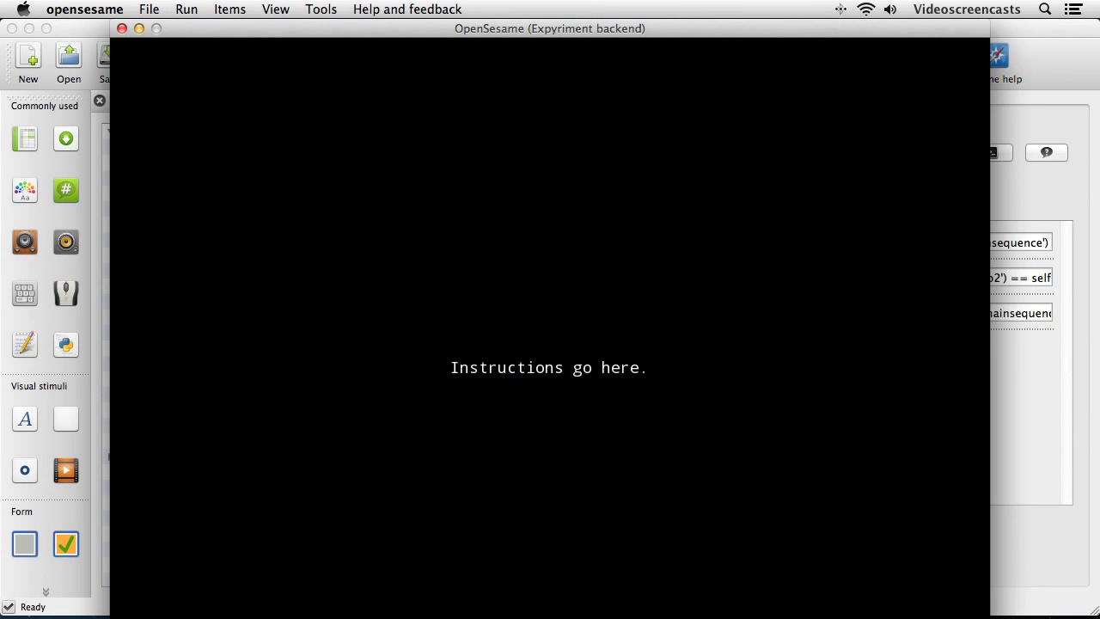
{"action": "key", "text": "space"}
{"action": "key", "text": "space"}
{"action": "key", "text": "space"}
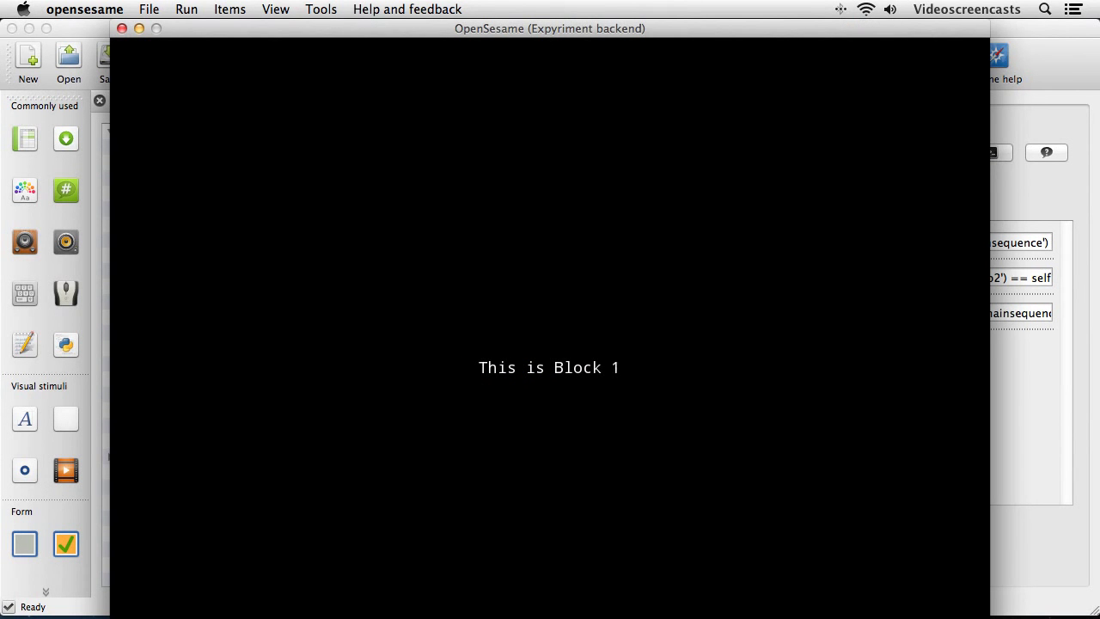
{"action": "key", "text": "space"}
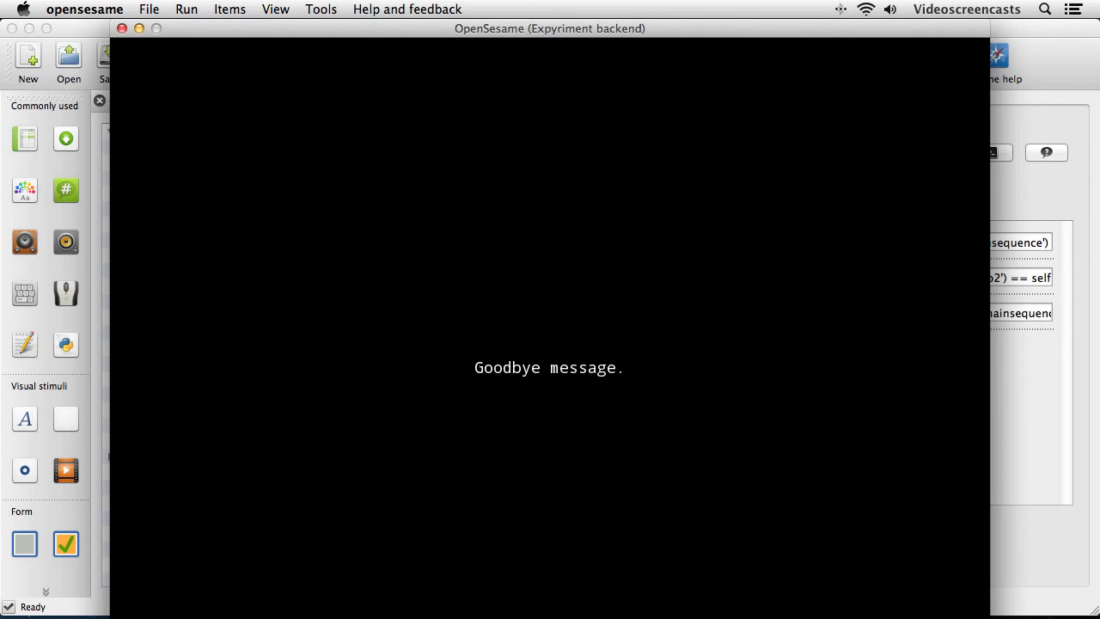
{"action": "key", "text": "space"}
{"action": "left_click", "coordinate": [622, 350]}
- Run the experiment in a window as subject number 3, logging to subject-3.csv, and decline copying the log to the file pool
{"action": "left_click", "coordinate": [272, 73]}
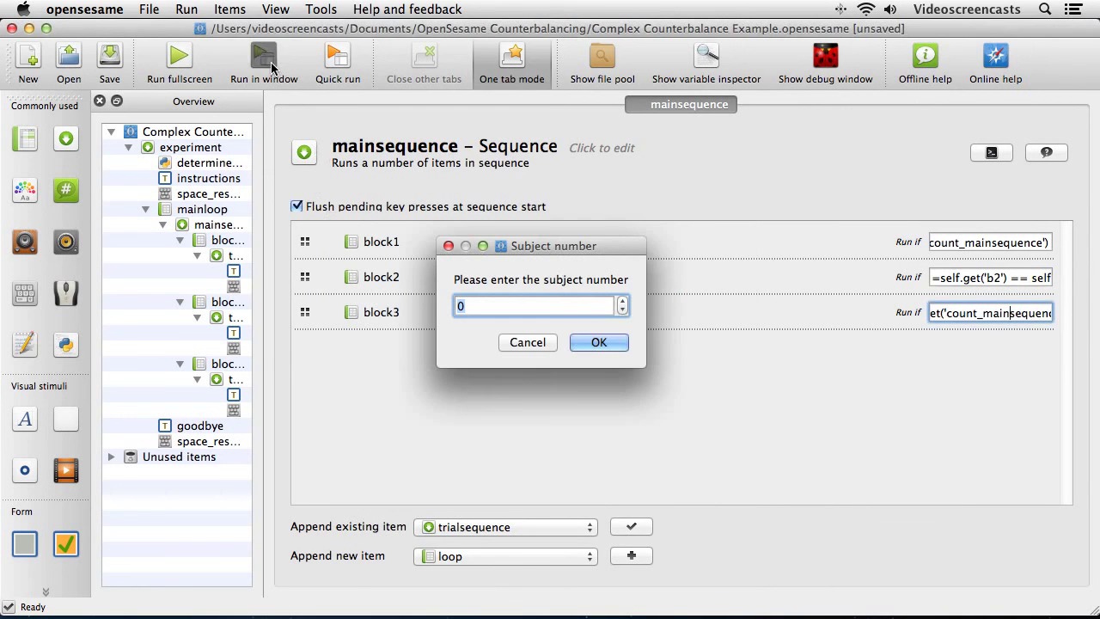
{"action": "left_click", "coordinate": [622, 302]}
{"action": "left_click", "coordinate": [599, 342]}
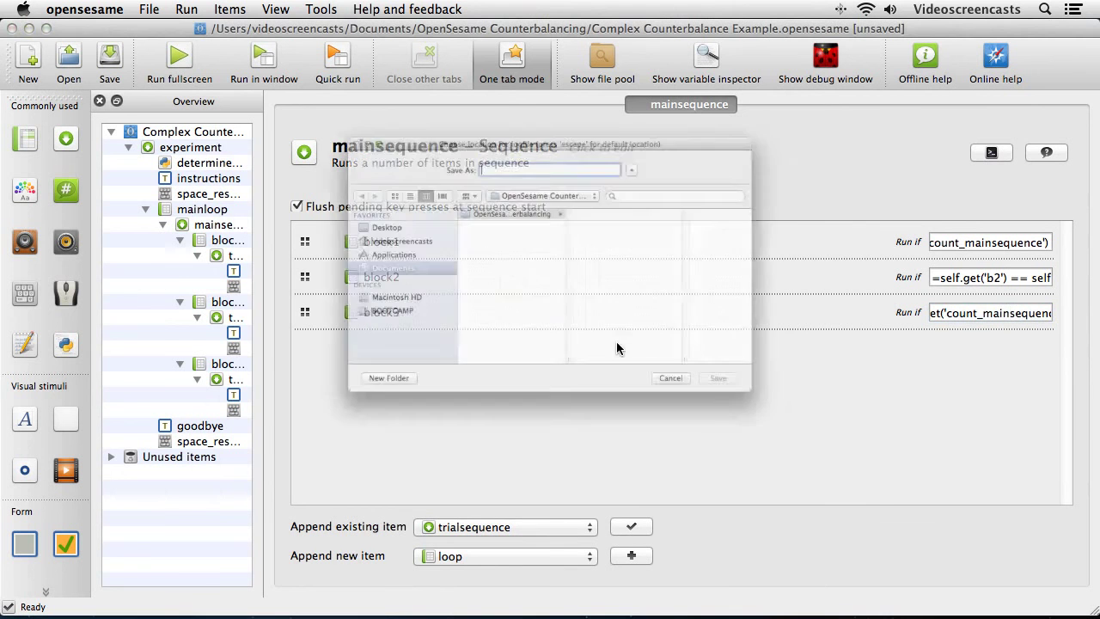
{"action": "type", "text": "subject-3.c"}
{"action": "key", "text": "BackSpace"}
{"action": "type", "text": "csv"}
{"action": "key", "text": "Return"}
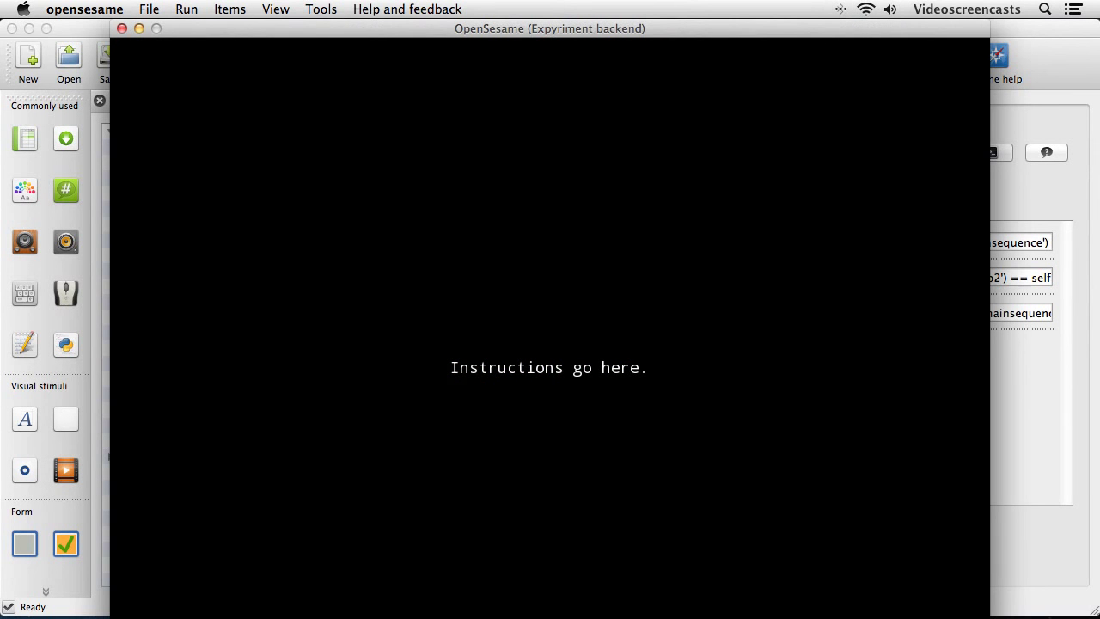
{"action": "key", "text": "space"}
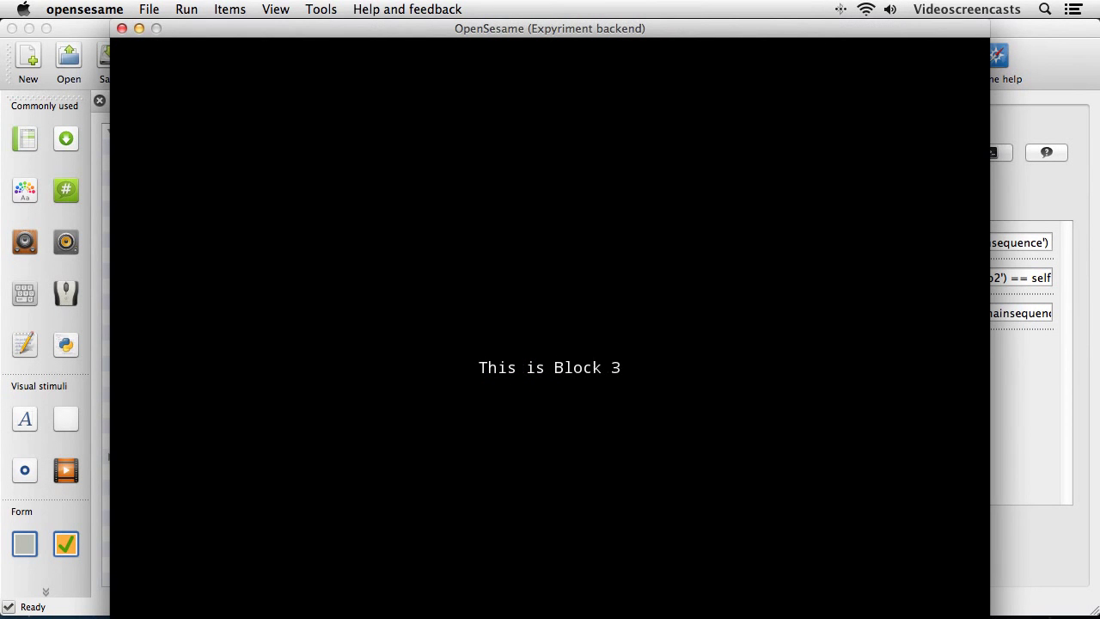
{"action": "key", "text": "space"}
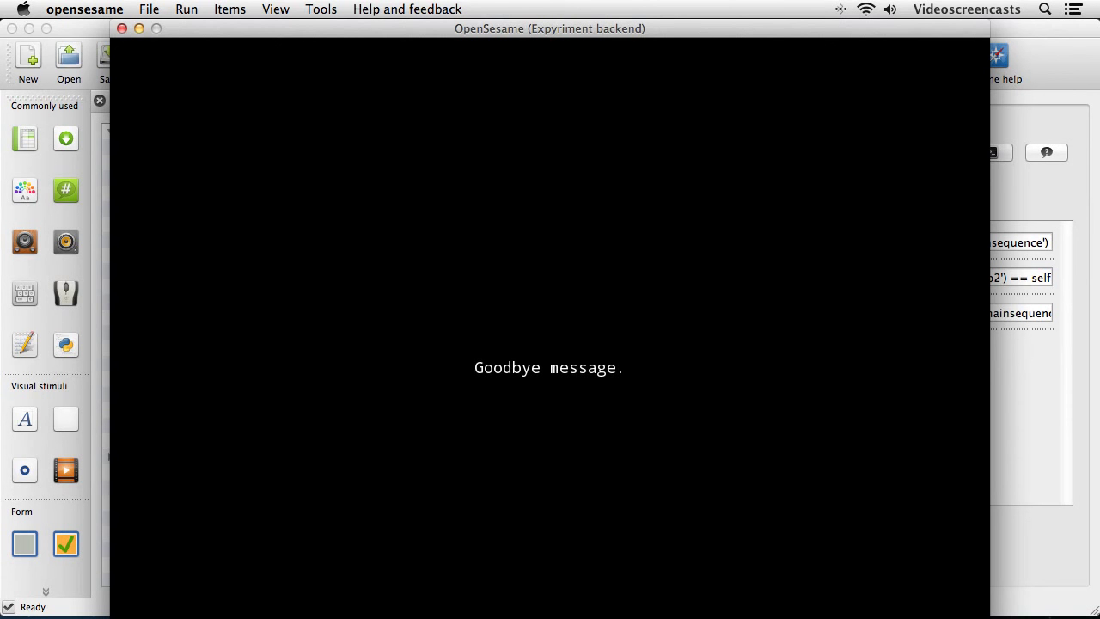
{"action": "key", "text": "space"}
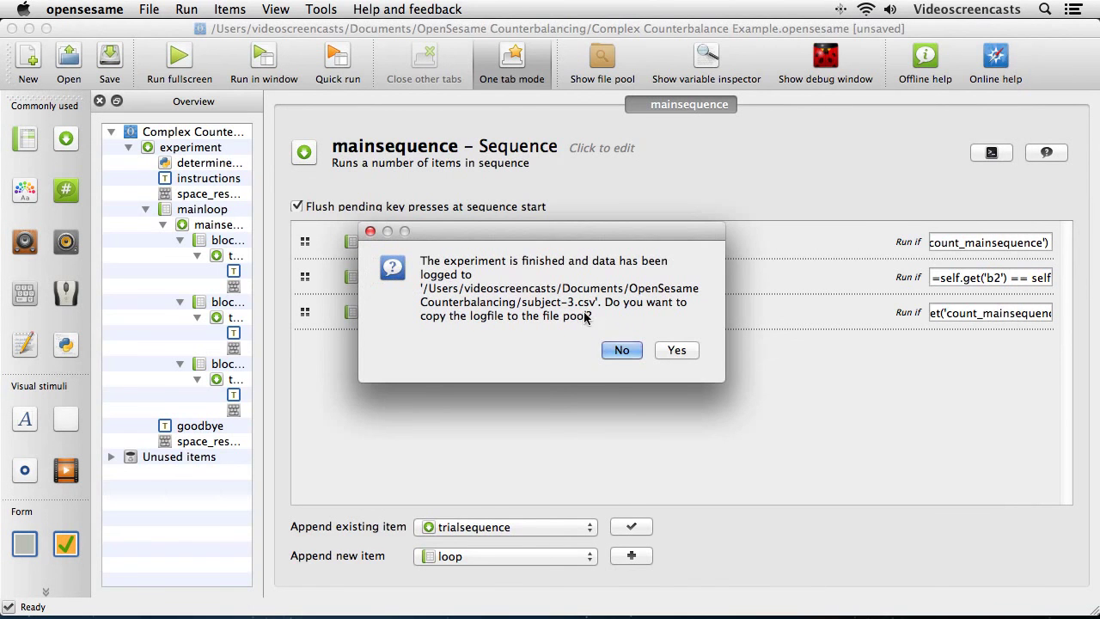
{"action": "left_click", "coordinate": [613, 353]}
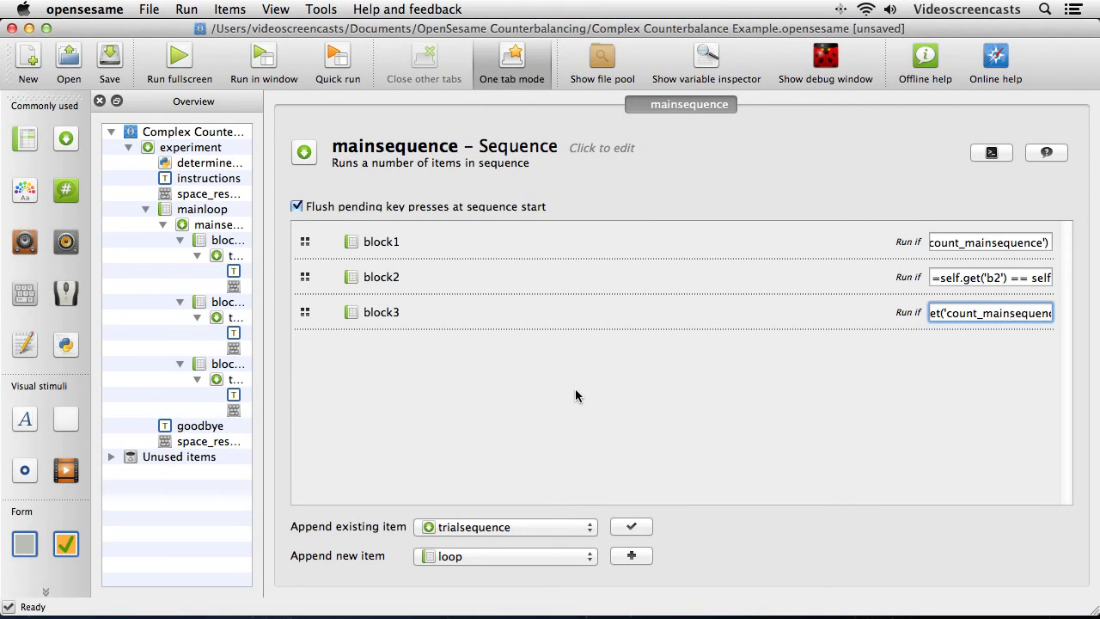
- Show count_mainsequence in the variable inspector and open the determine_block_order script to review its block assignments
{"action": "left_click", "coordinate": [702, 67]}
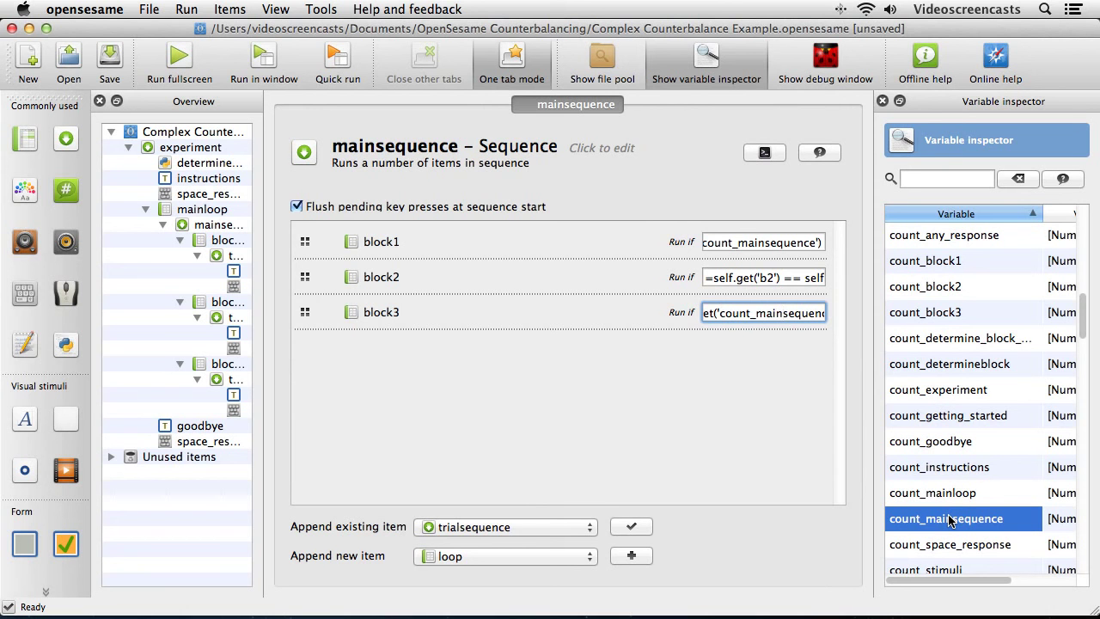
{"action": "left_click", "coordinate": [184, 166]}
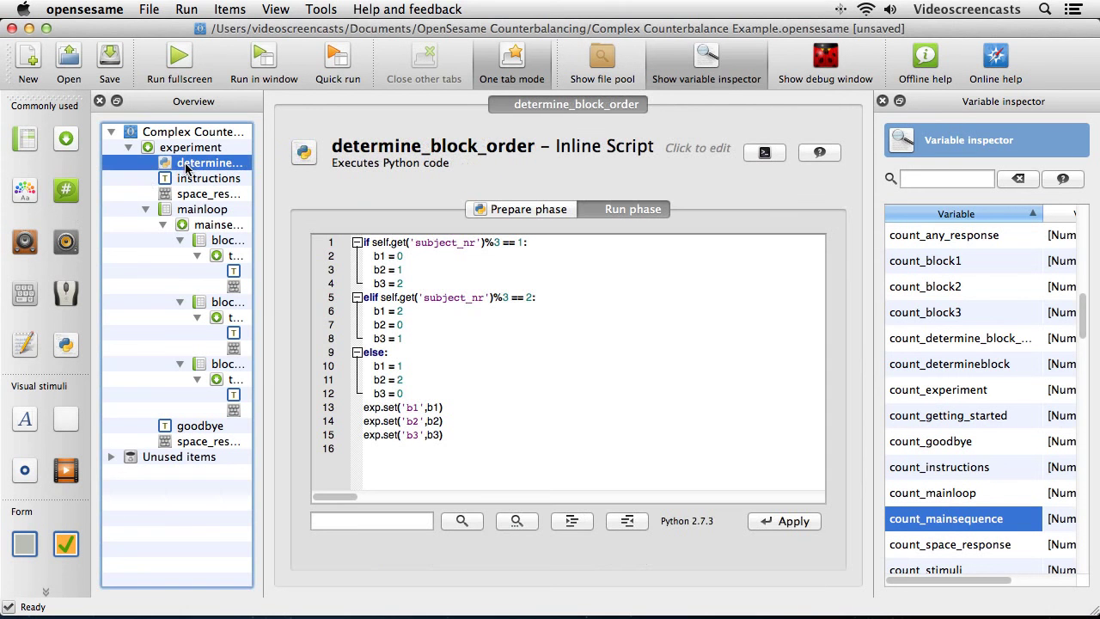